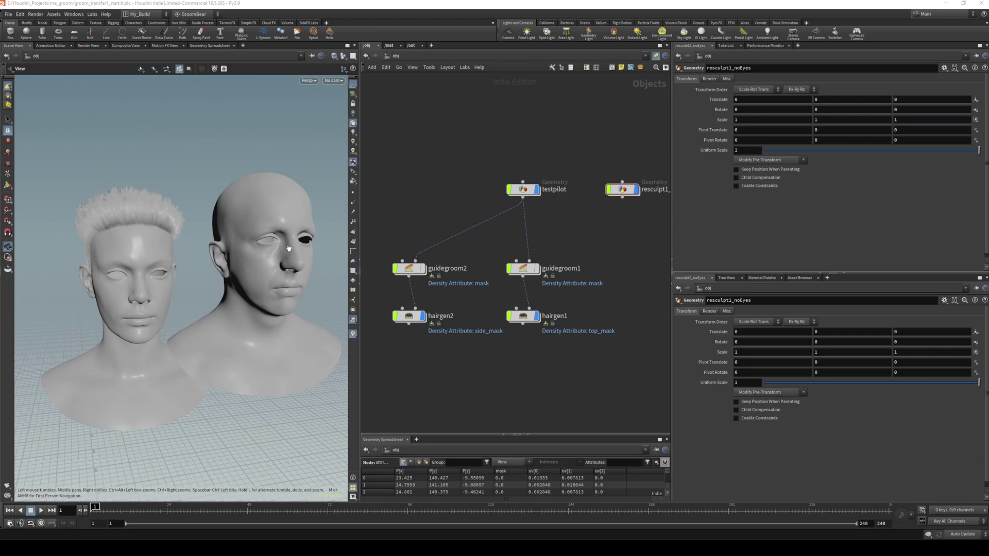
drag(156, 259, 230, 235)
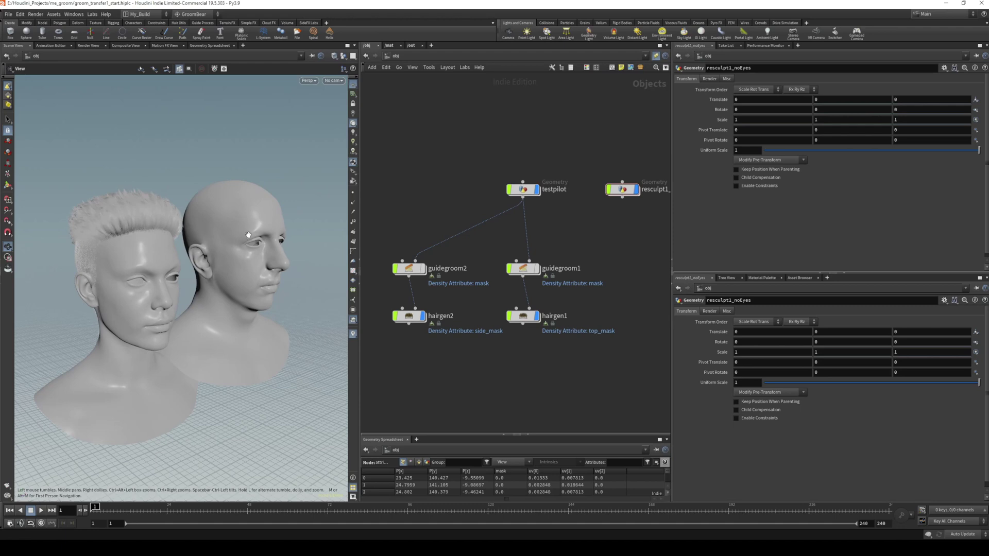
drag(251, 238, 269, 267)
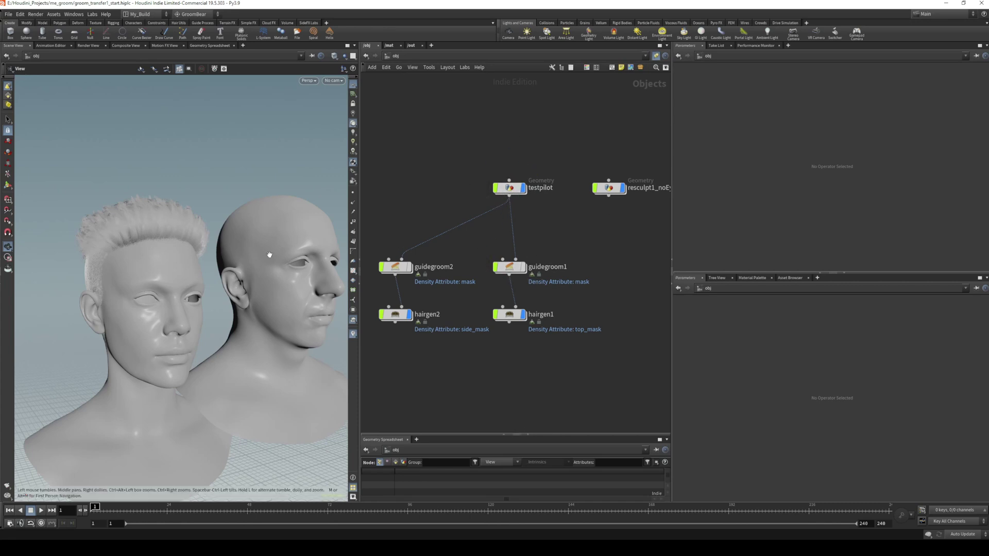
scroll(247, 258, up, 3)
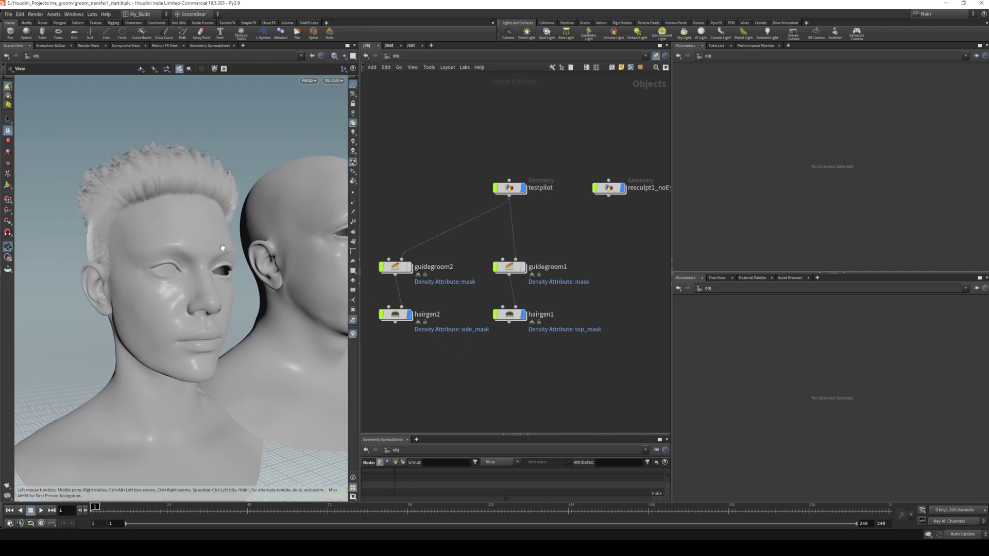
scroll(223, 248, down, 3)
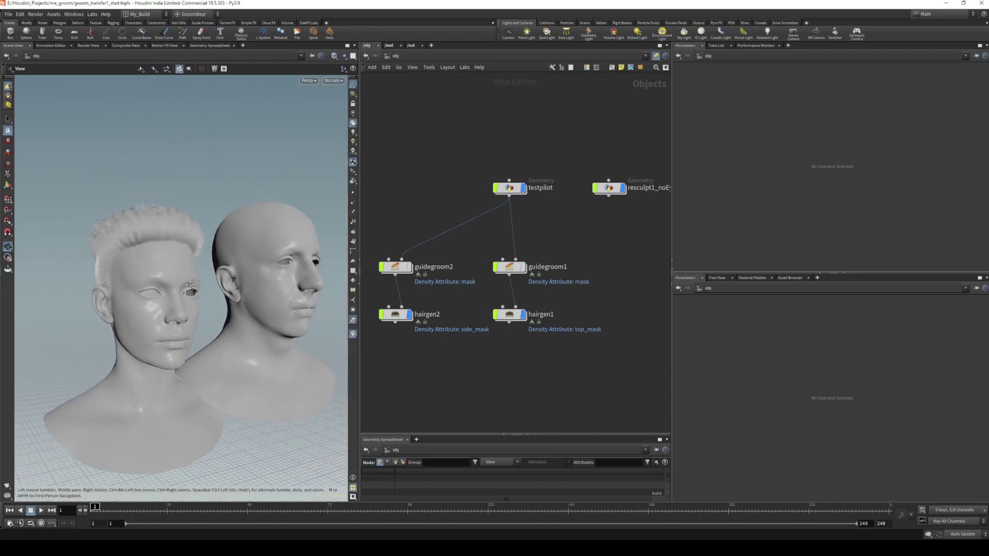
- Inside the resculpt1_noEyes object, delete the transform and attribute paint nodes below the file node
middle_drag(565, 209, 512, 221)
click(556, 200)
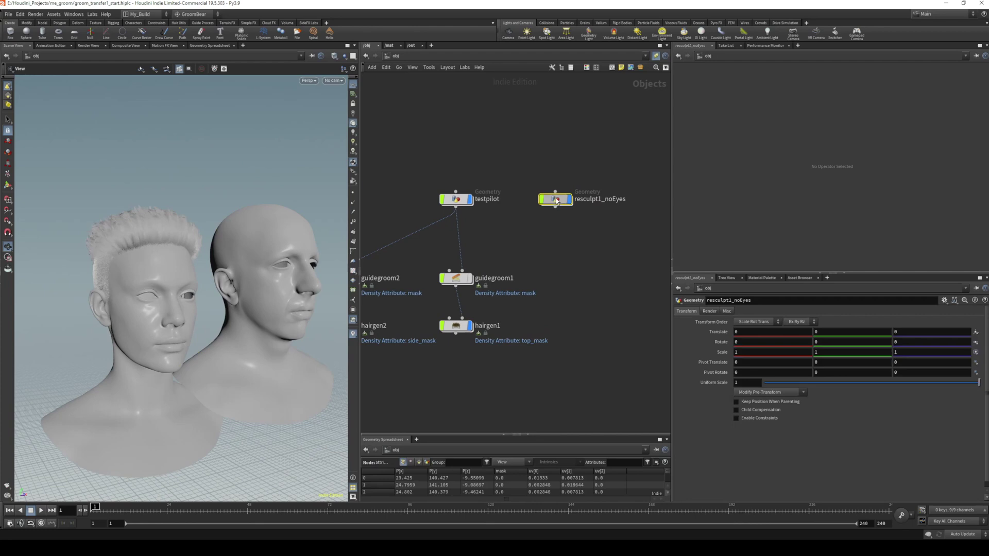
double_click(556, 200)
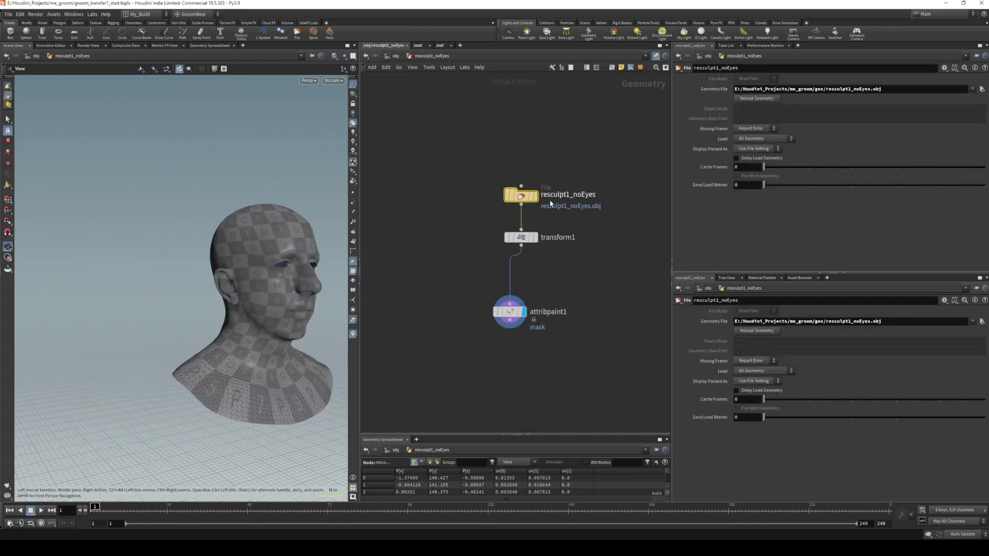
click(522, 237)
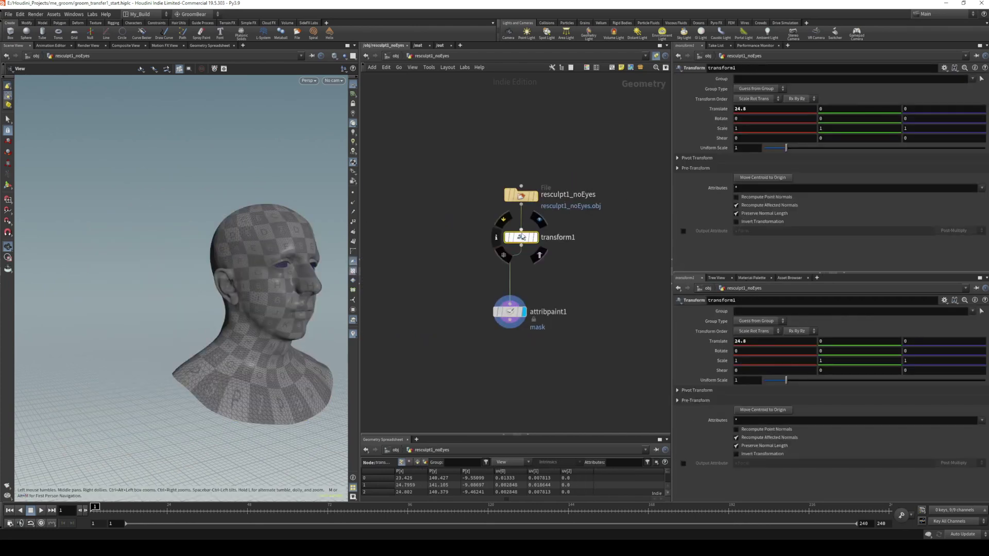
drag(480, 337, 593, 242)
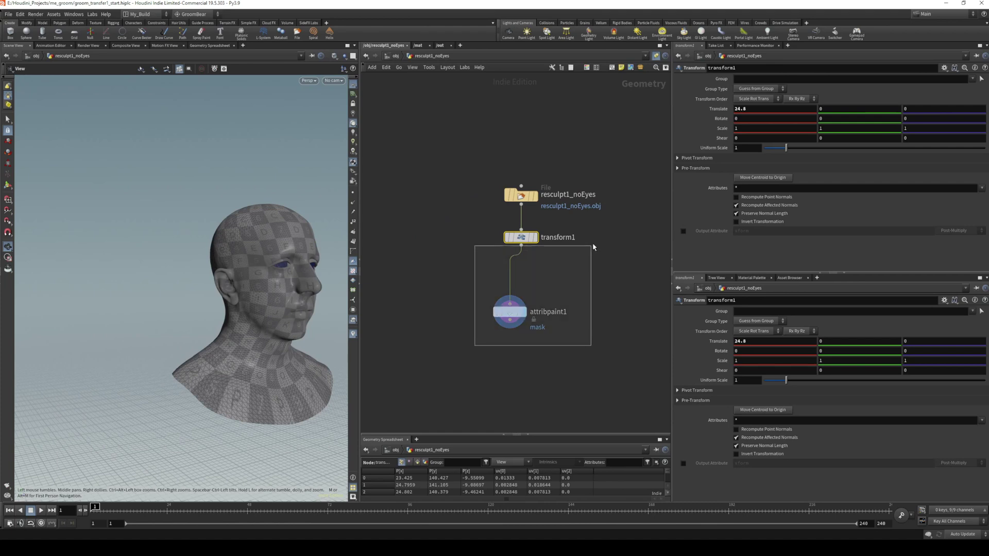
key(Delete)
key(Delete)
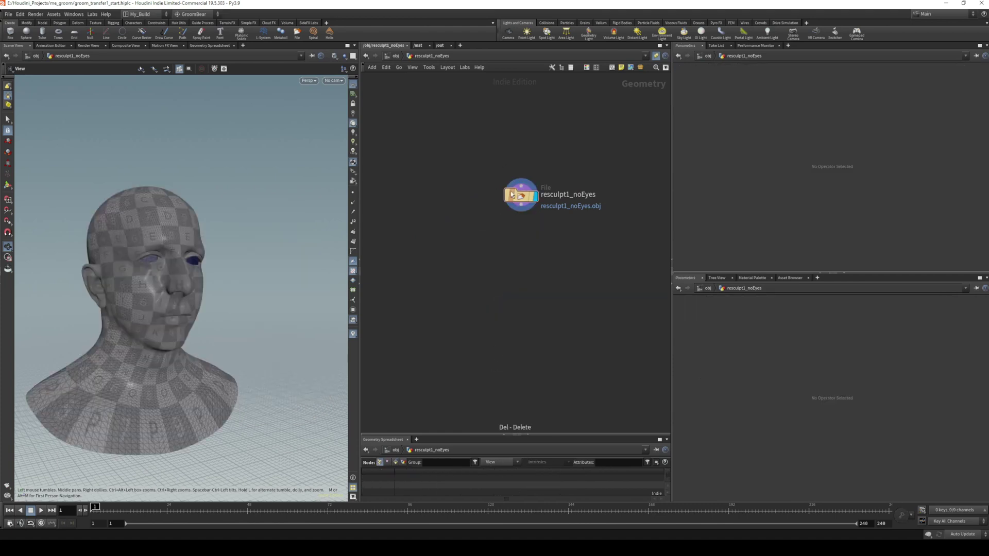
- Add a Transform node connected below the resculpt1_noEyes file node and translate it 14.8 along X
drag(520, 212, 518, 289)
key(Tab)
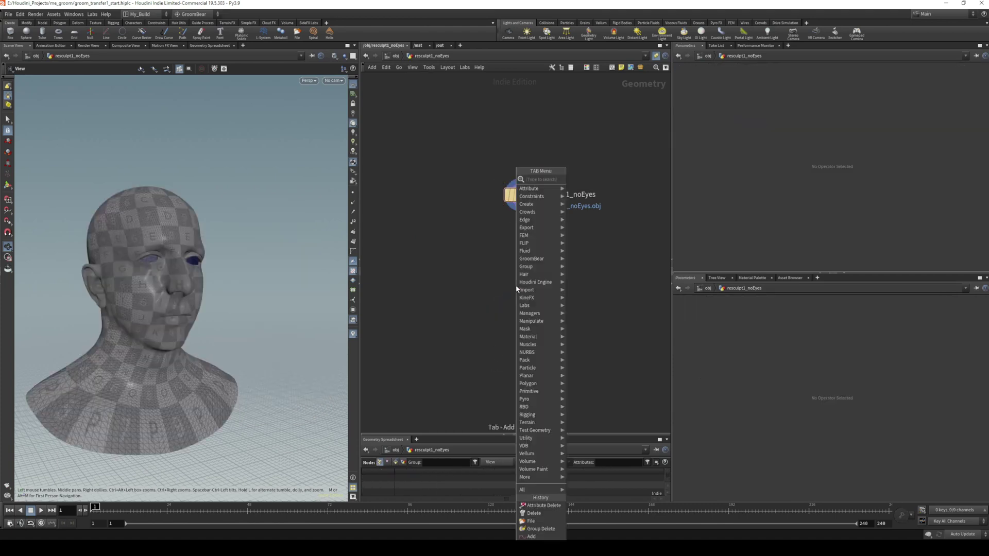
text(tran)
key(Return)
click(517, 287)
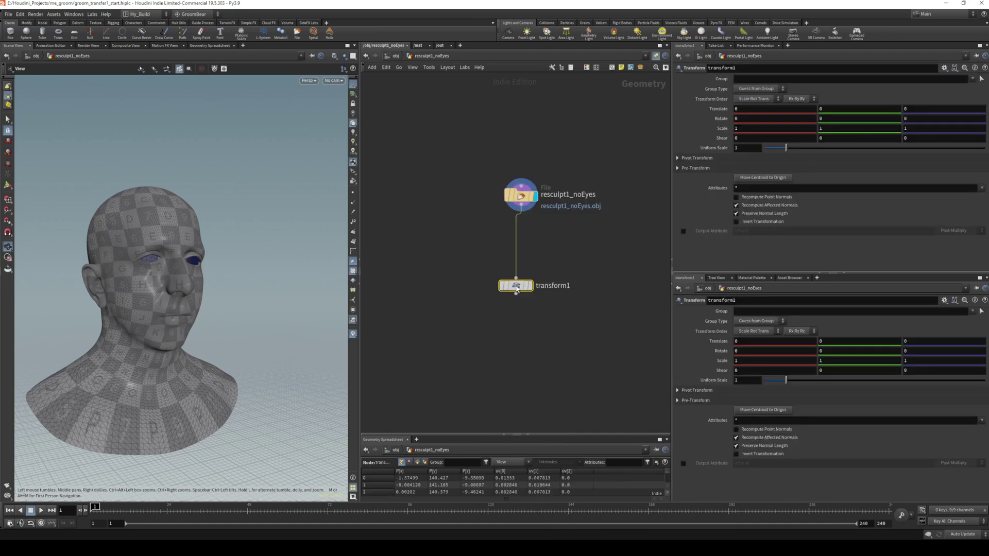
click(522, 279)
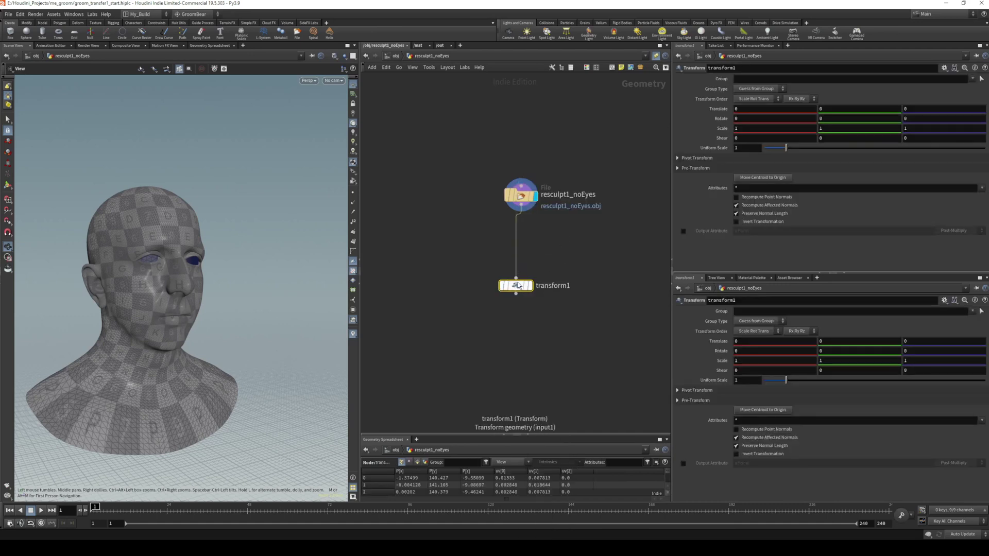
middle_drag(739, 109, 816, 110)
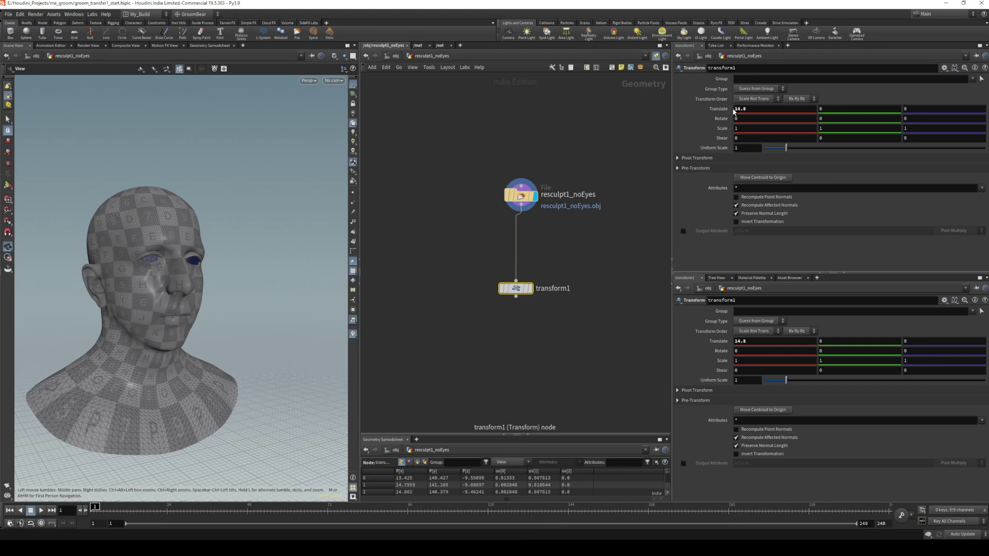
- Show the other scene objects together with the transformed head in the viewport, and return to the object level
click(344, 55)
click(351, 66)
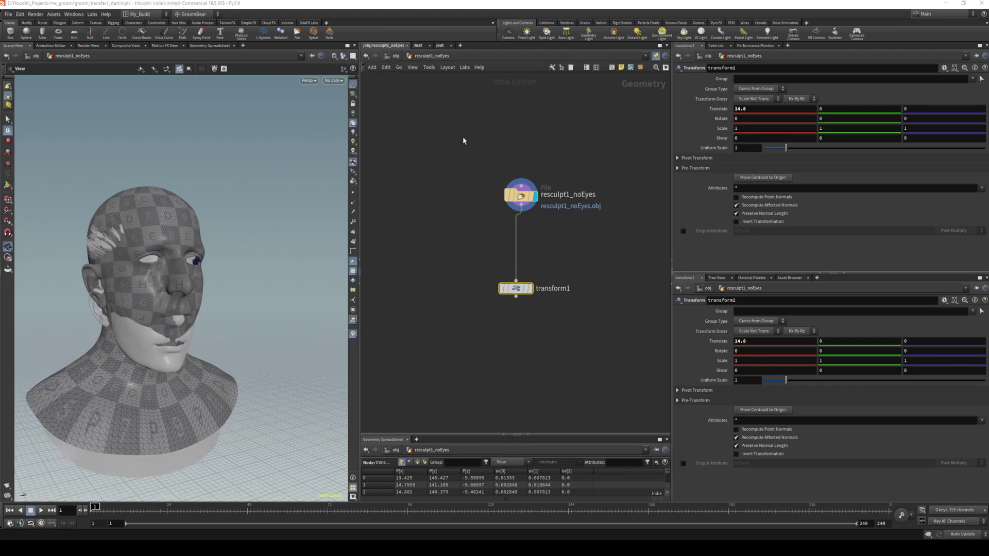
key(u)
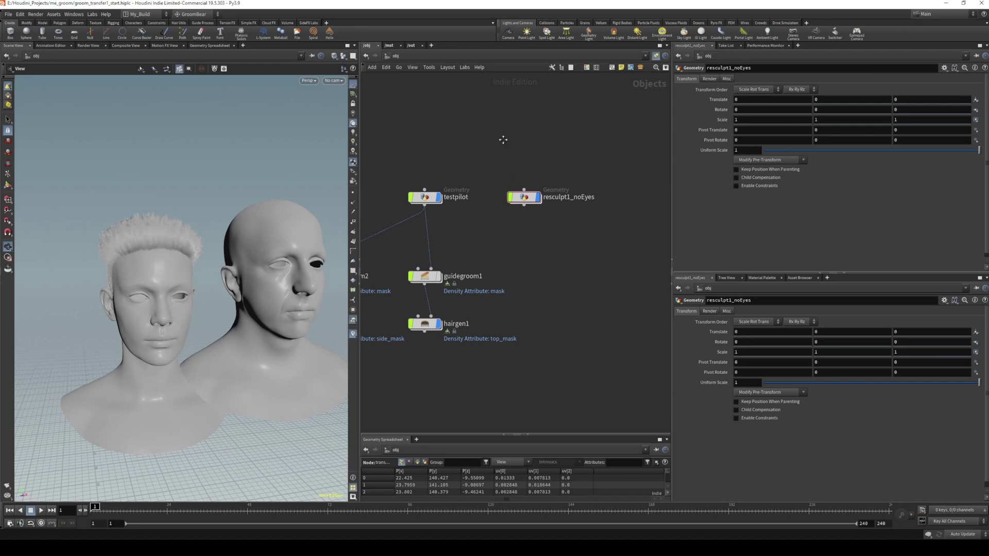
- Create a new Geometry object above the two head objects and name it GUIDE_TRANSFER
middle_drag(495, 138, 535, 158)
key(Tab)
key(Return)
click(535, 156)
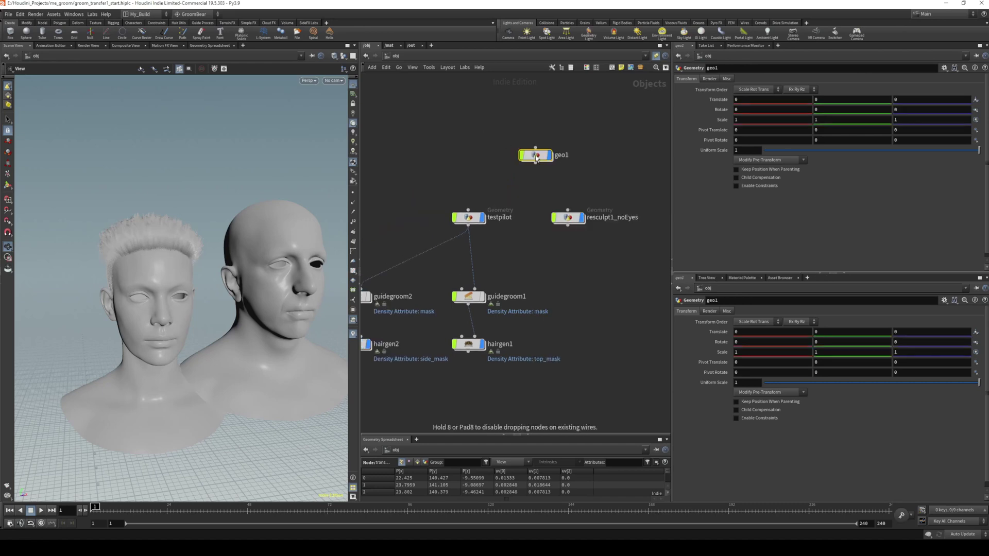
double_click(561, 155)
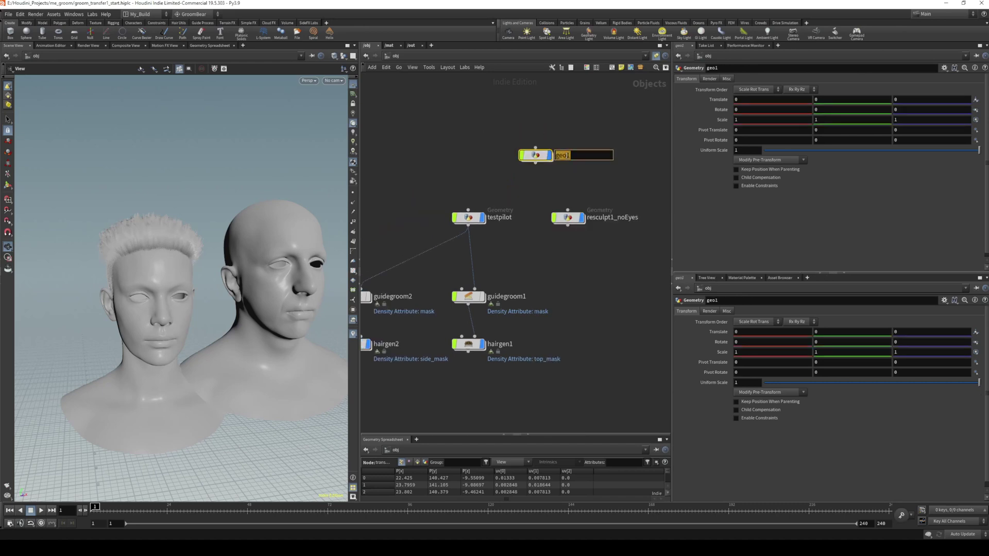
text(GUIDE_TRANSFER)
key(Return)
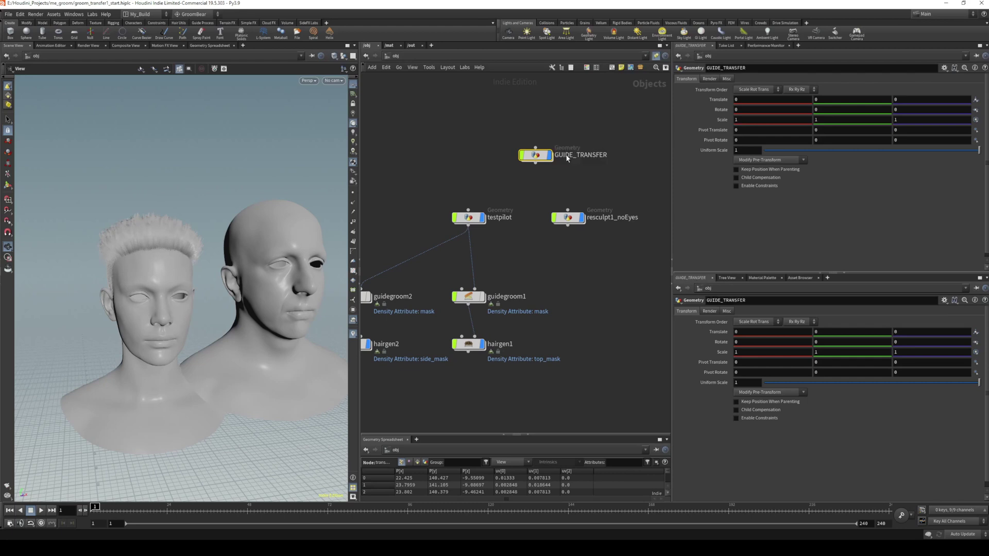
- Inside GUIDE_TRANSFER, create an Object Merge node, duplicate it twice and lay out the three nodes in a row
double_click(535, 154)
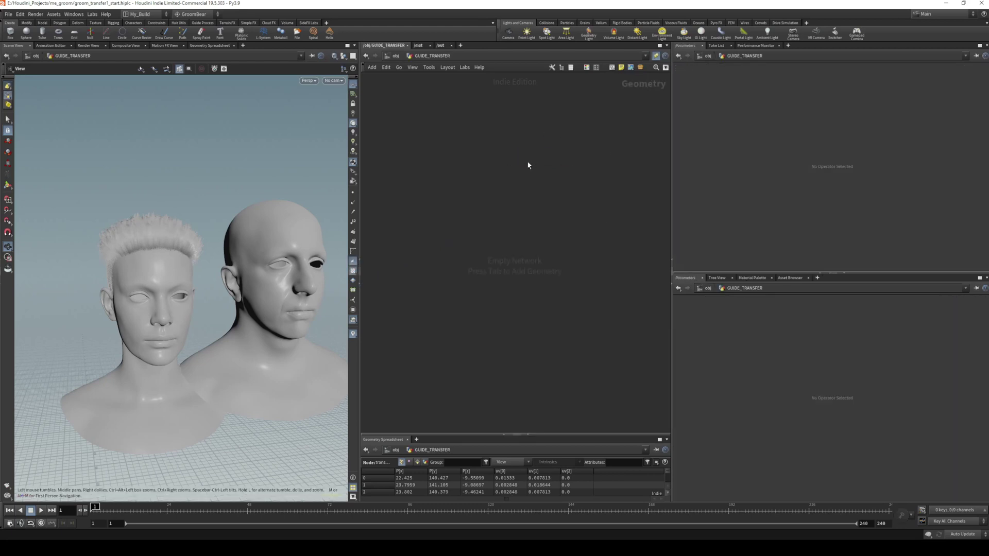
key(Tab)
text(obj)
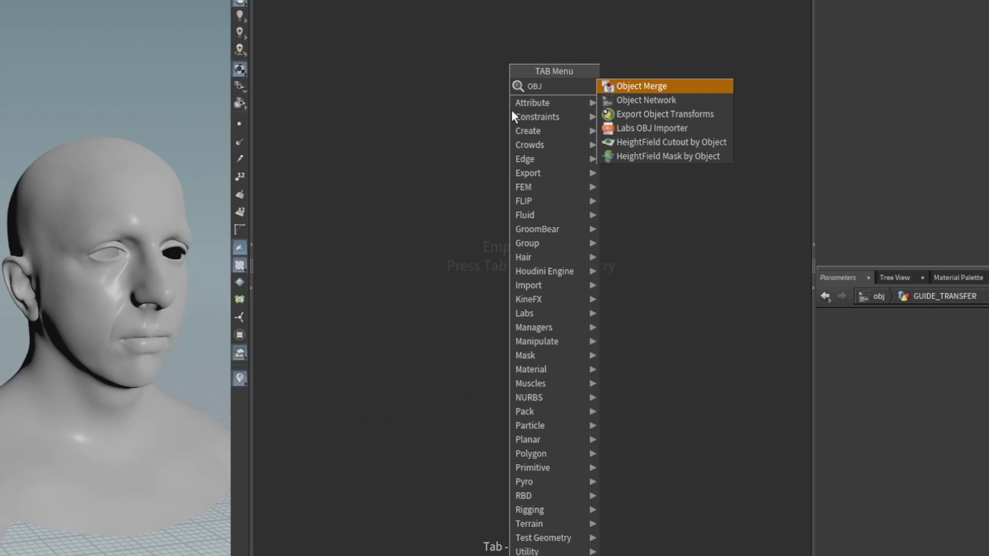
key(Return)
click(511, 110)
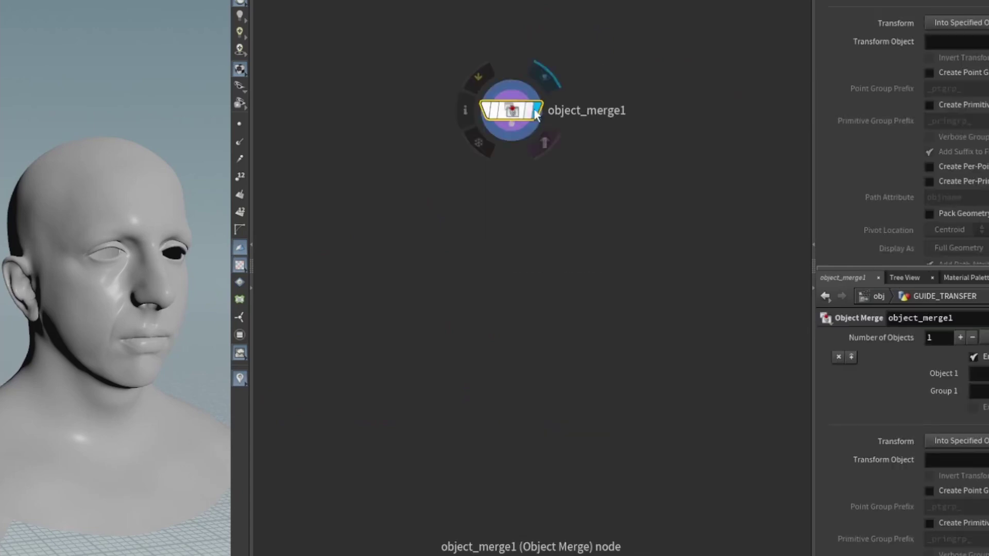
key(ctrl+c)
key(ctrl+v)
key(ctrl+v)
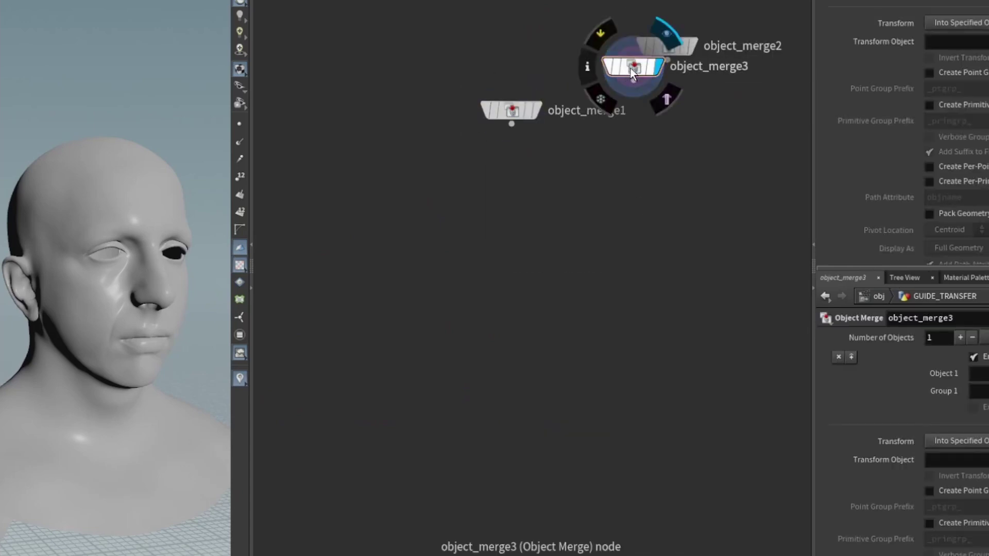
key(l)
- Rename the three Object Merge nodes GUIDES, SOURCE and TARGET, spacing them side by side
double_click(474, 110)
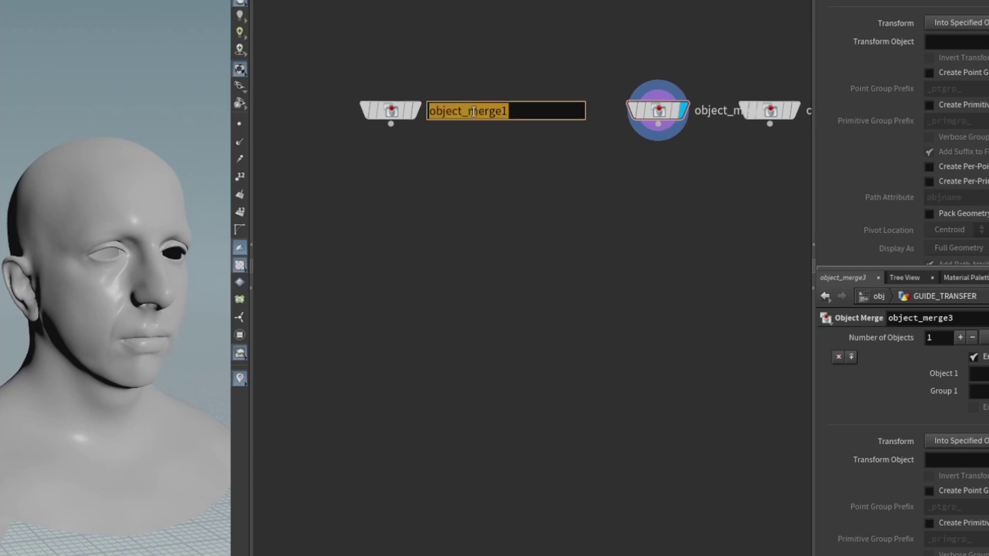
text(GUIDES)
key(Return)
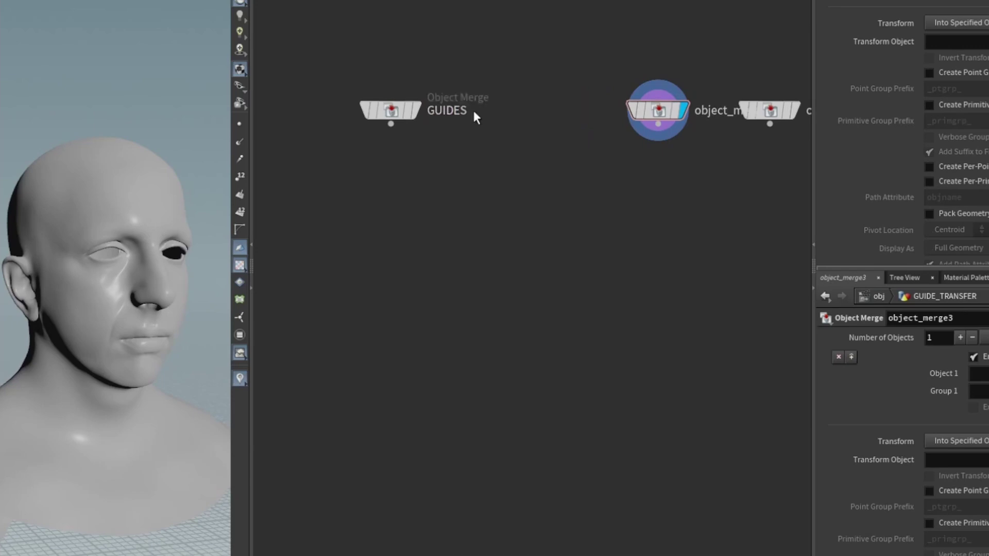
drag(658, 111, 548, 110)
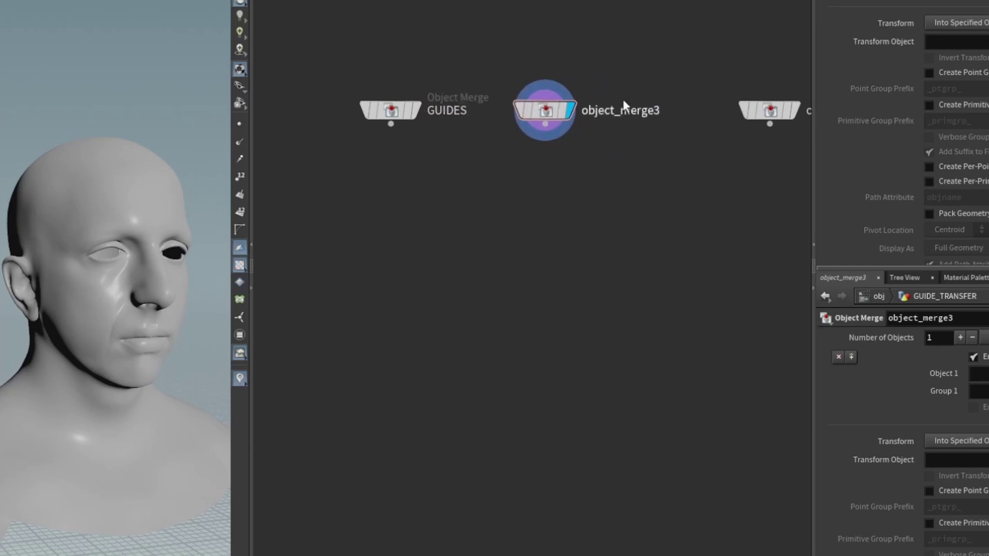
double_click(638, 111)
text(SOURCE)
key(Return)
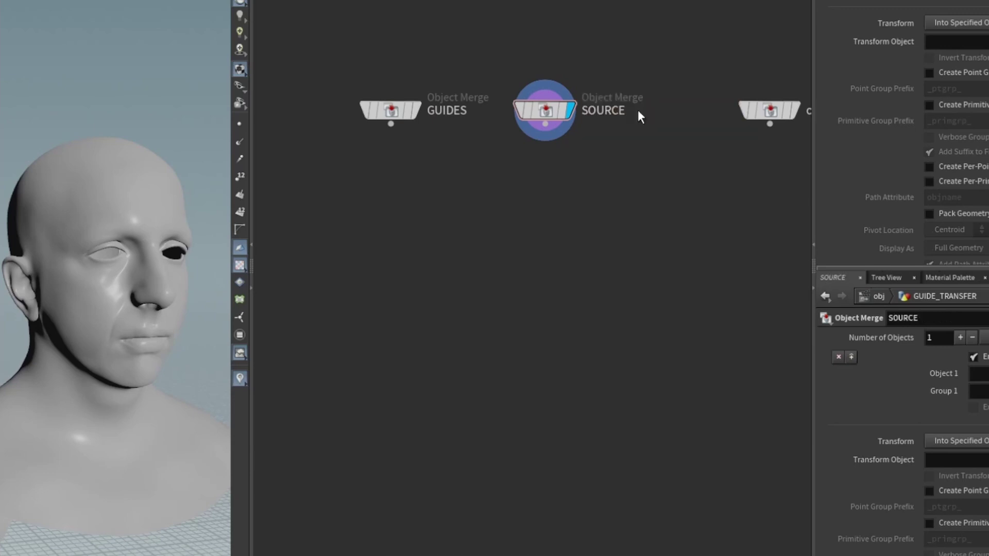
drag(728, 114, 679, 115)
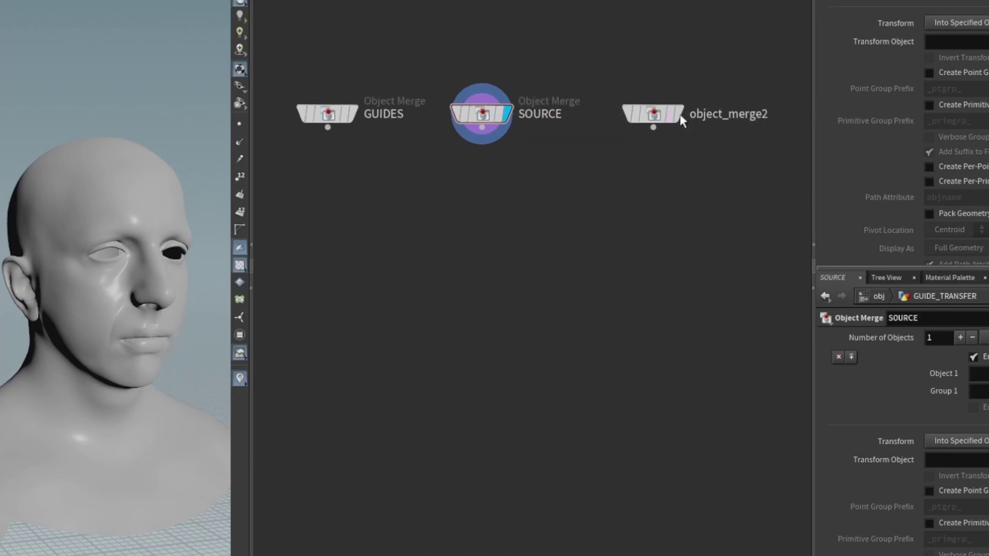
double_click(706, 115)
text(TARGET)
key(Return)
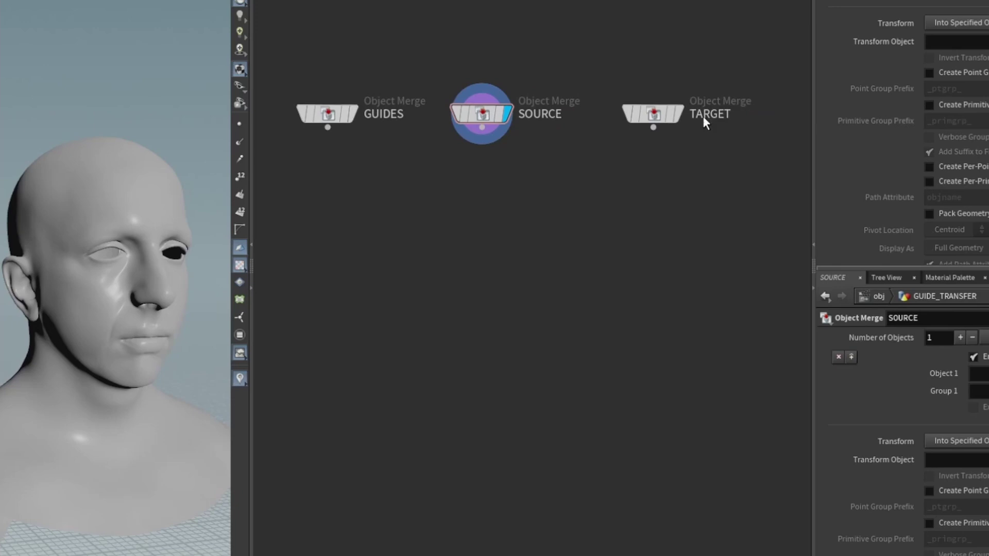
- Look over the GUIDES, SOURCE and TARGET nodes and return to the object level
middle_drag(637, 196, 659, 240)
scroll(579, 214, up, 2)
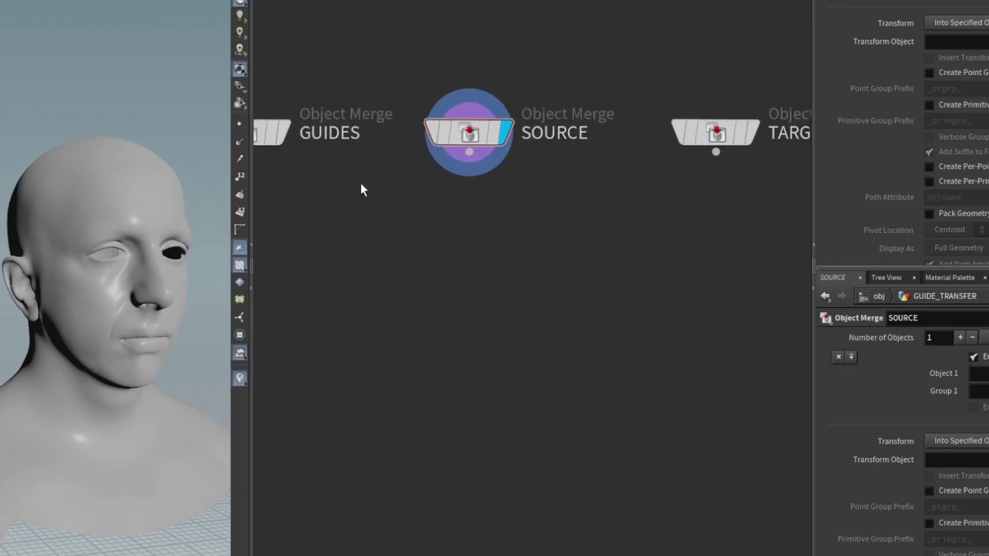
middle_drag(360, 190, 437, 206)
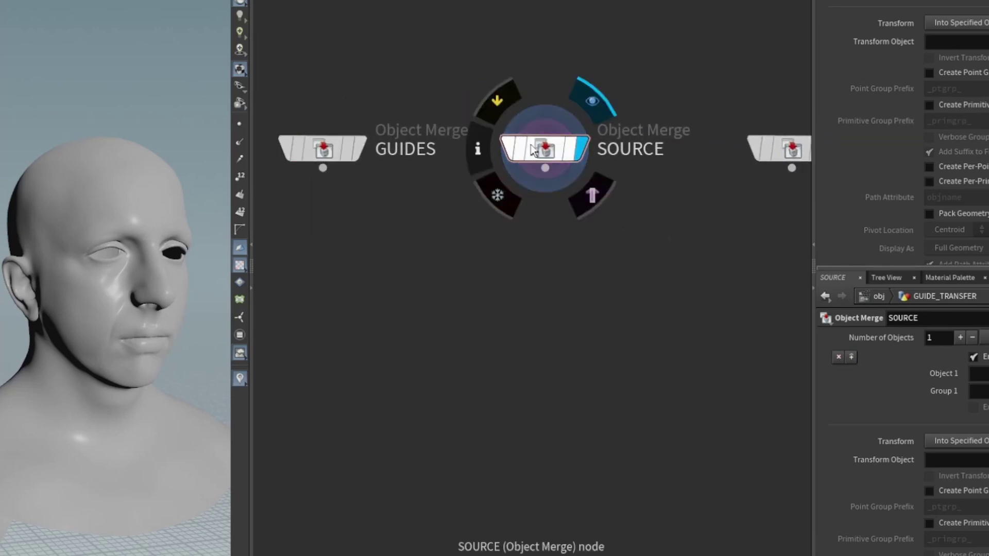
middle_drag(680, 223, 563, 222)
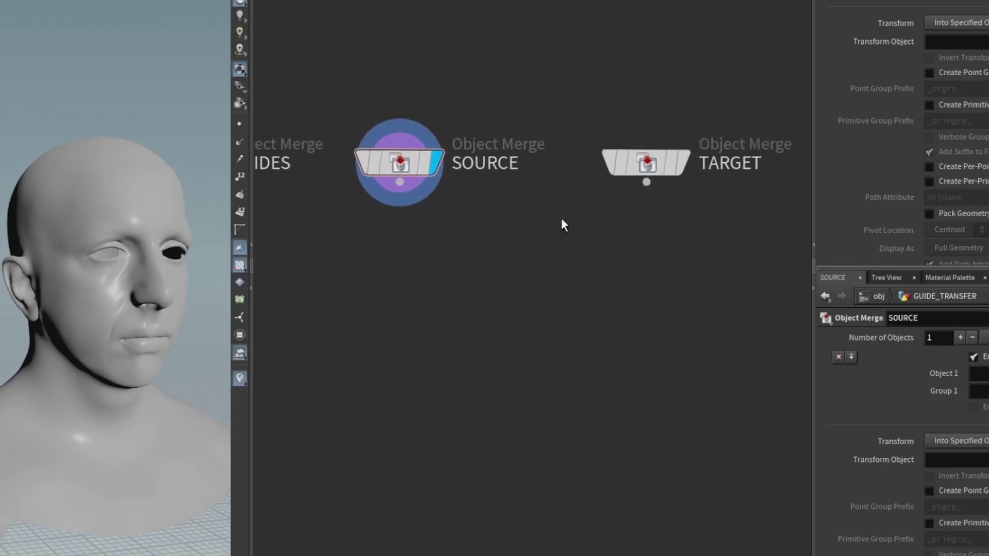
click(637, 165)
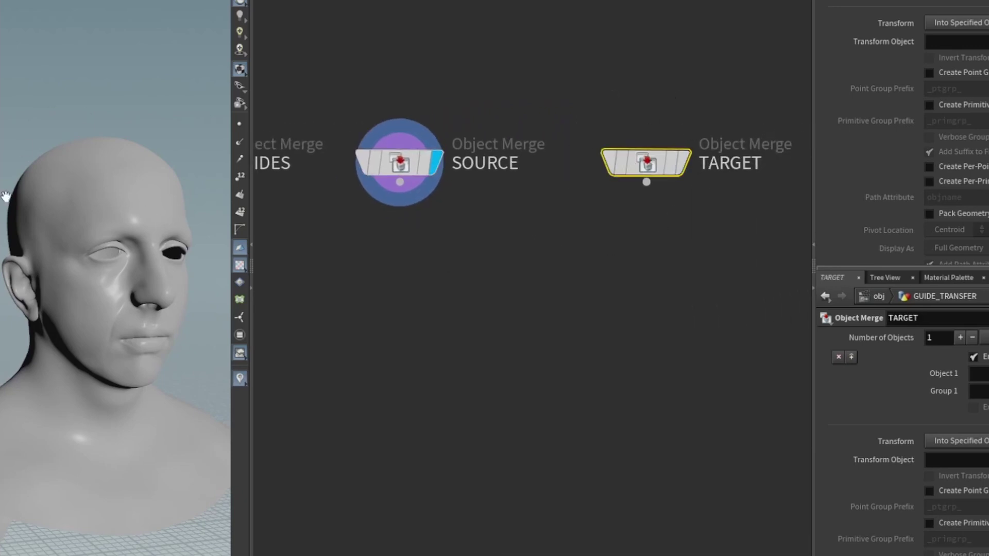
middle_drag(451, 278, 593, 218)
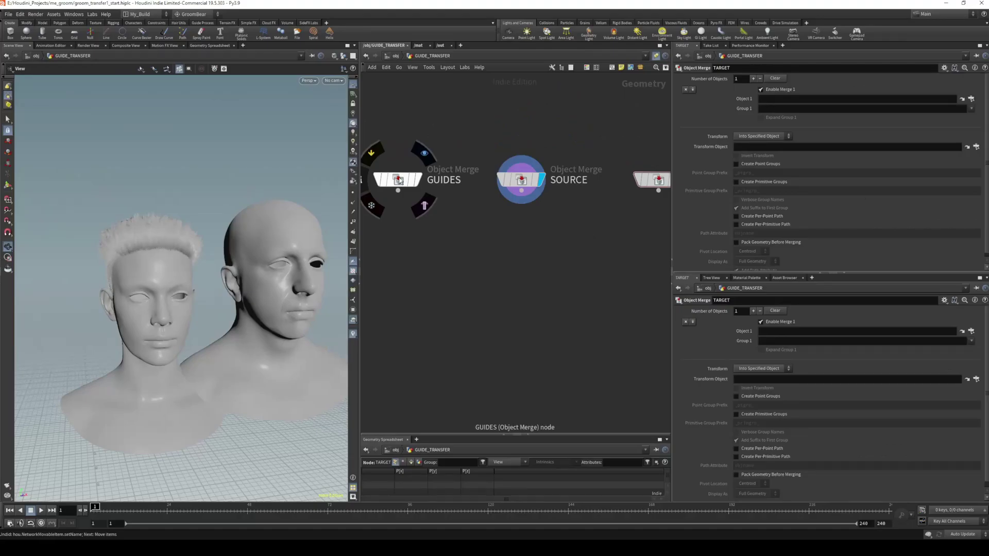
click(398, 183)
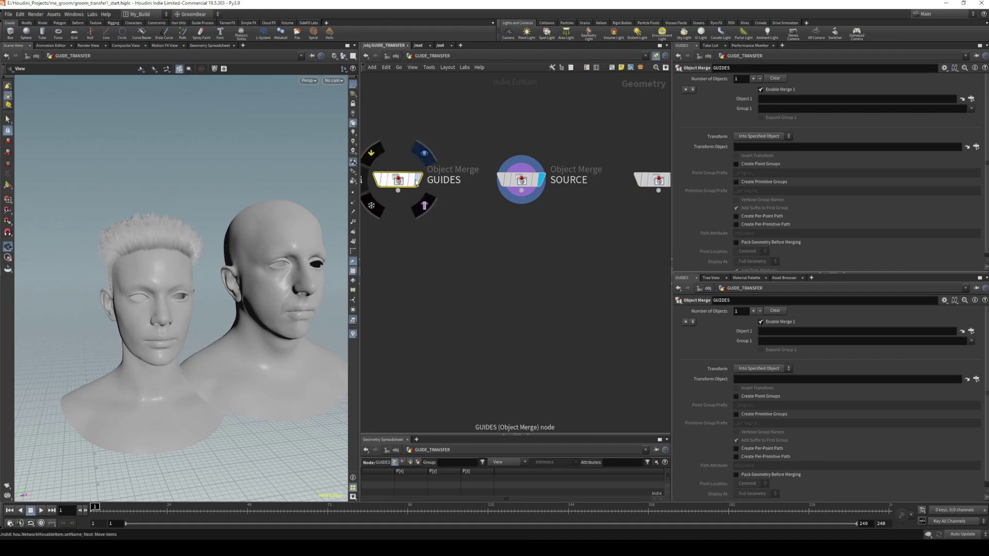
click(395, 56)
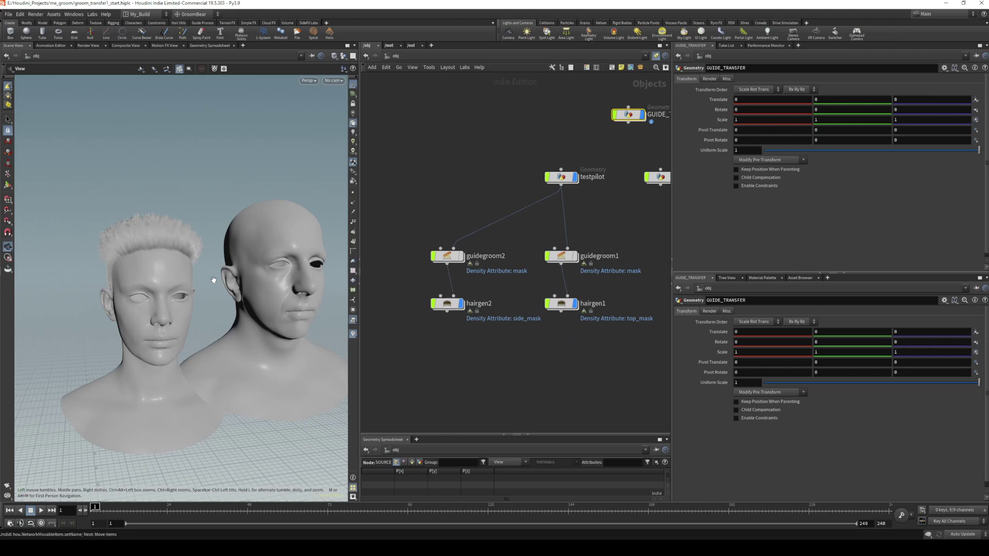
- Examine the testpilot groom up close, toggling the hairgen1 hair off and back on
right_drag(122, 263, 224, 264)
drag(134, 255, 218, 247)
middle_drag(123, 271, 281, 258)
drag(280, 258, 223, 274)
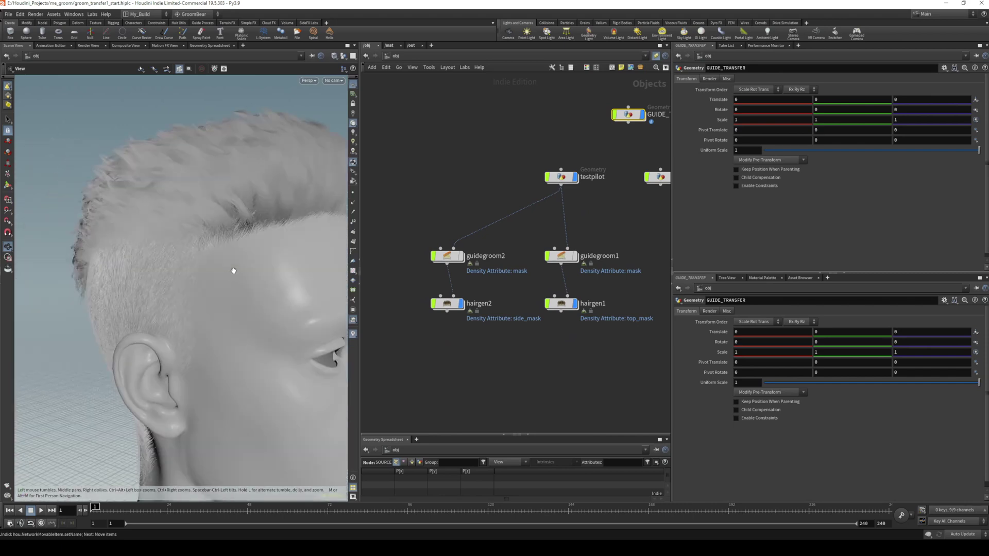
click(575, 305)
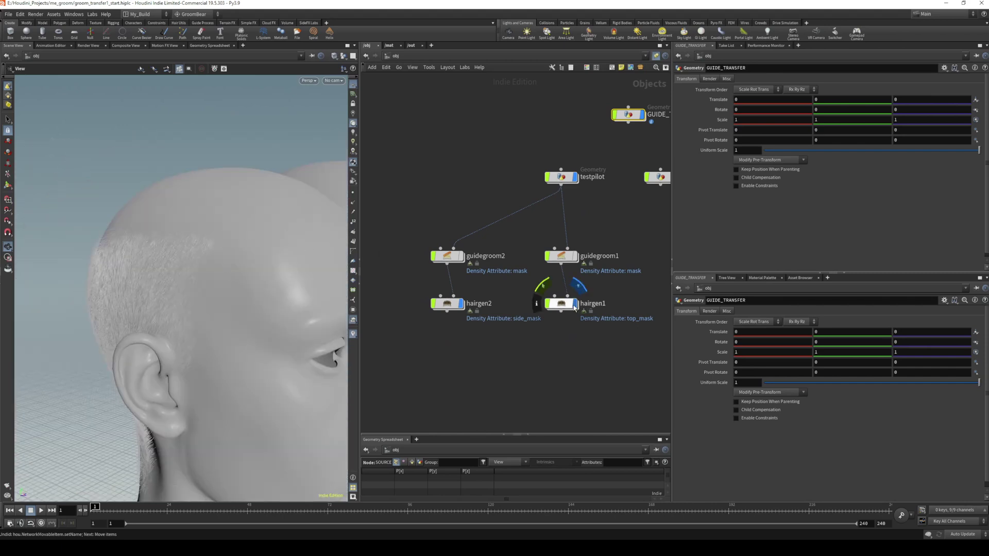
click(578, 286)
middle_drag(489, 169, 458, 180)
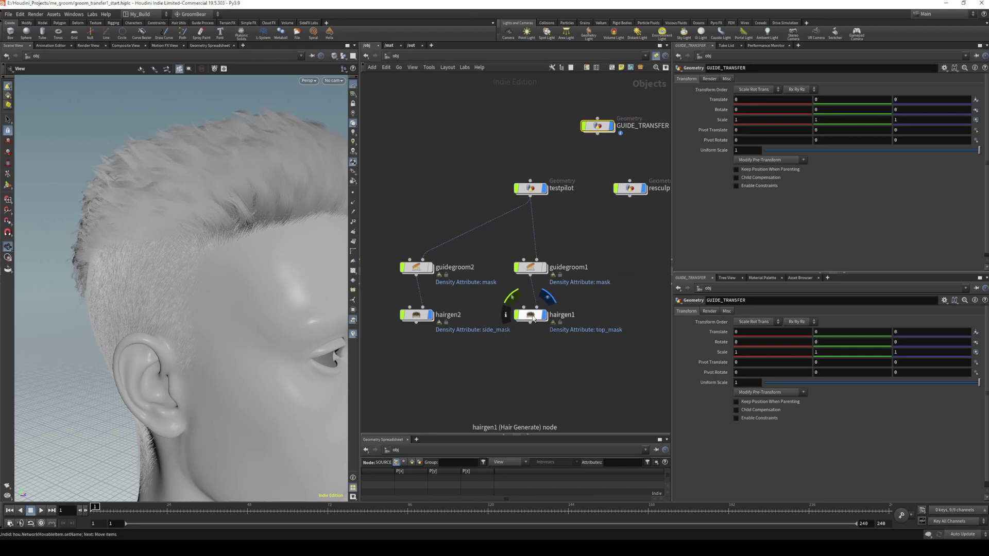
- Hide the hairgen2 side hair so only the long top hair stays displayed on the testpilot head
right_drag(245, 240, 289, 234)
drag(288, 234, 257, 234)
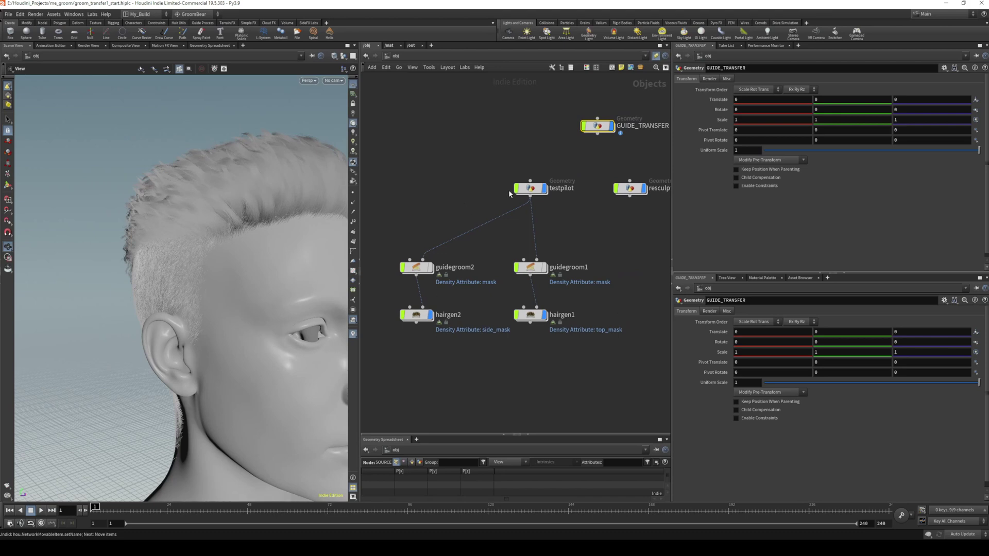
click(431, 315)
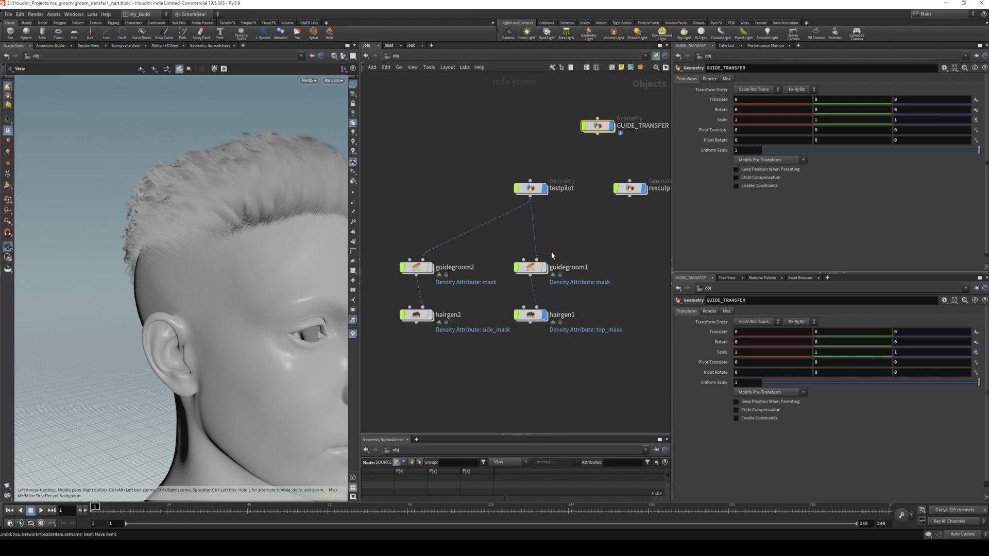
- Inside guidegroom1's groom network, add a Null node beside the GUIDES output
click(534, 266)
double_click(531, 267)
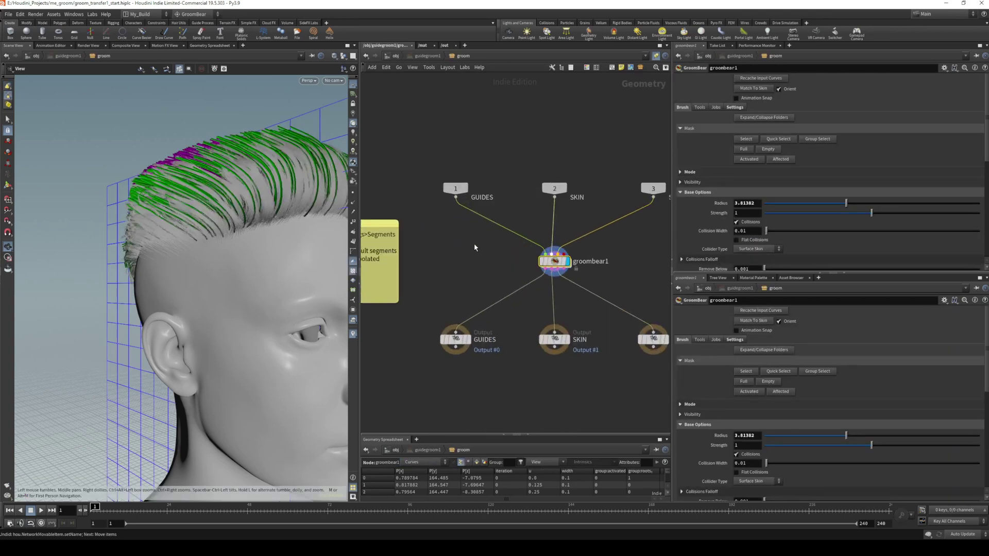
scroll(474, 243, up, 3)
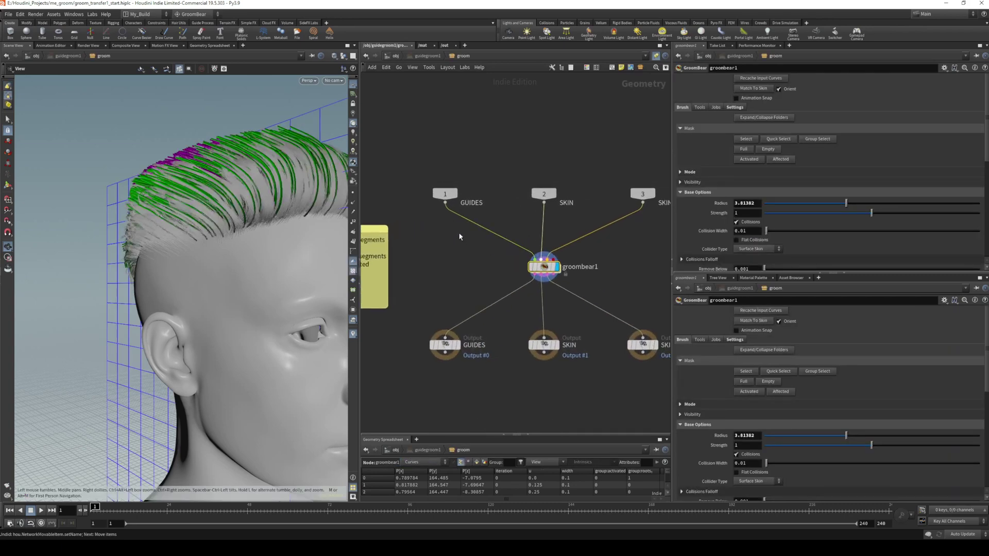
middle_drag(491, 261, 465, 264)
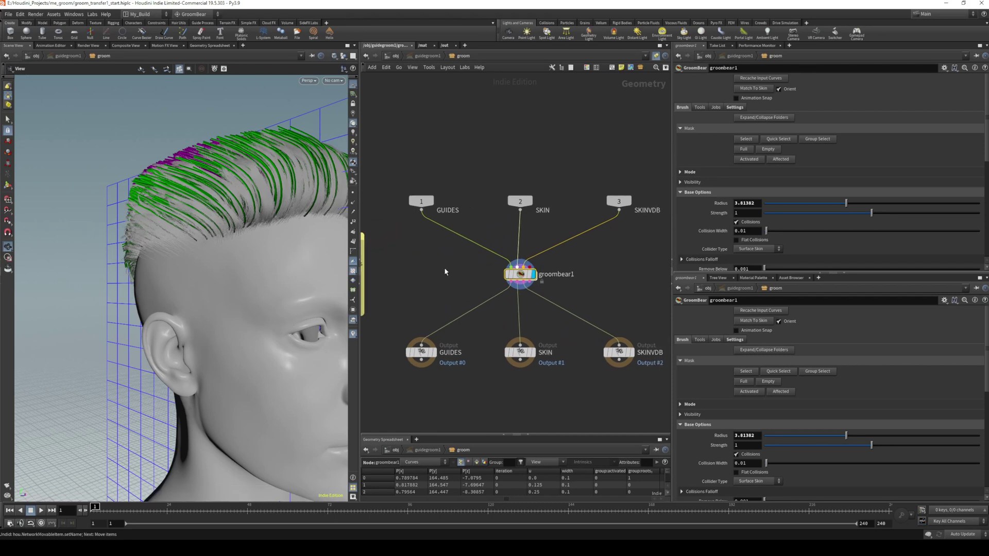
middle_drag(440, 262, 481, 245)
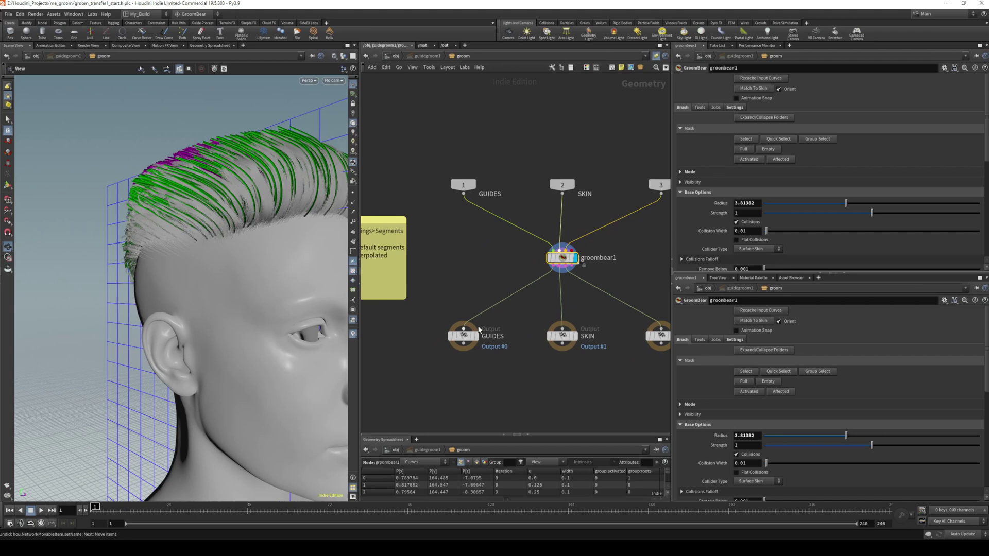
click(463, 336)
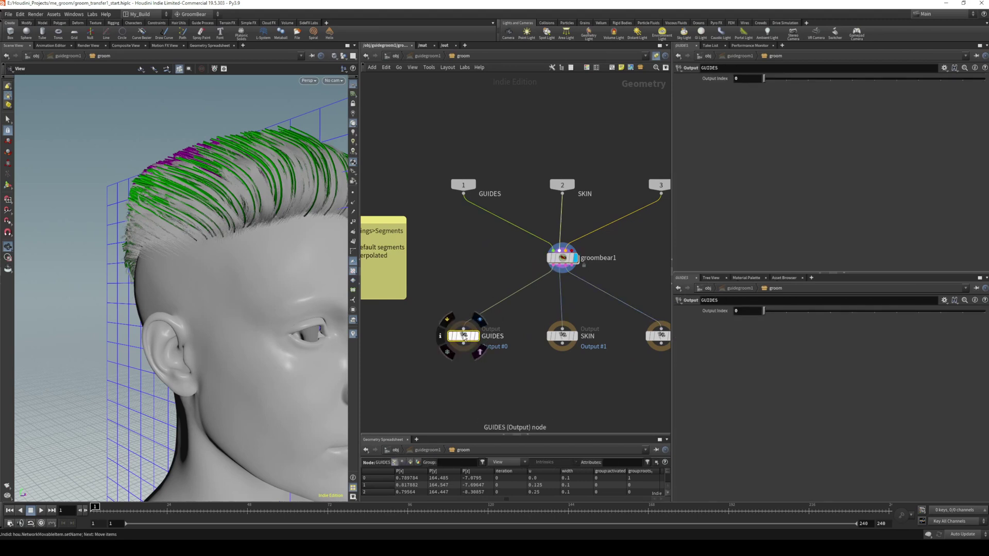
key(Tab)
text(null)
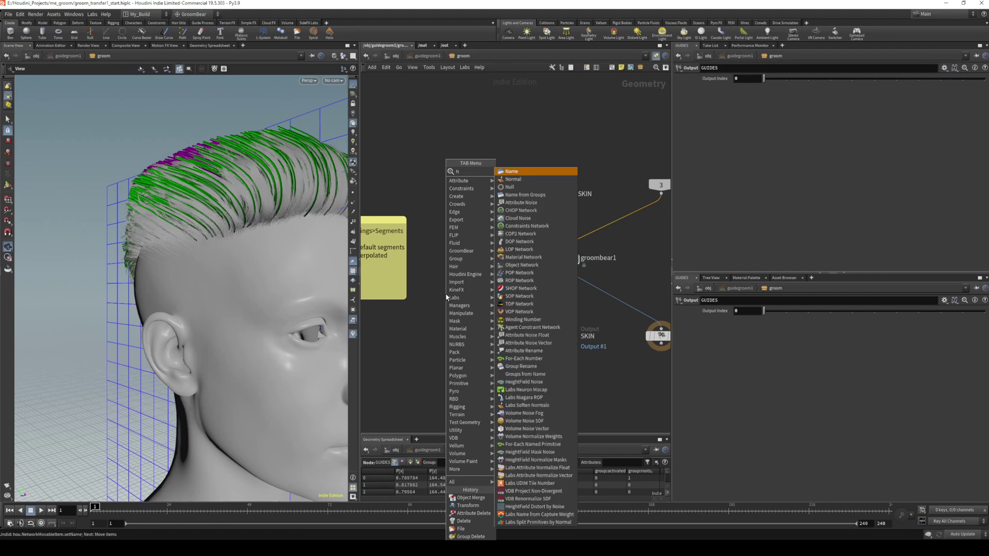
key(Return)
click(447, 297)
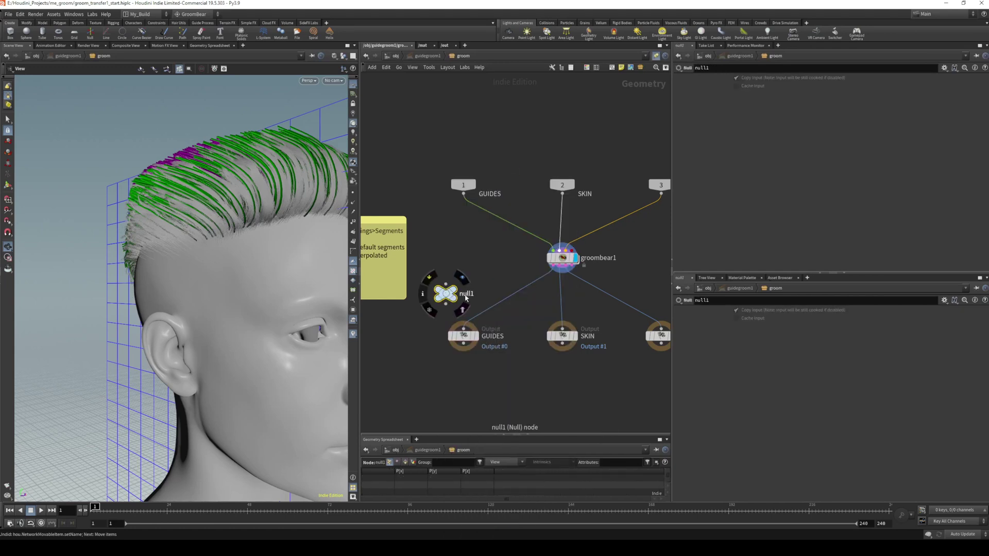
- Rename the null OUT_GROOM_LONG and connect groombear1's first output, the guides, to it
scroll(484, 286, up, 3)
double_click(459, 299)
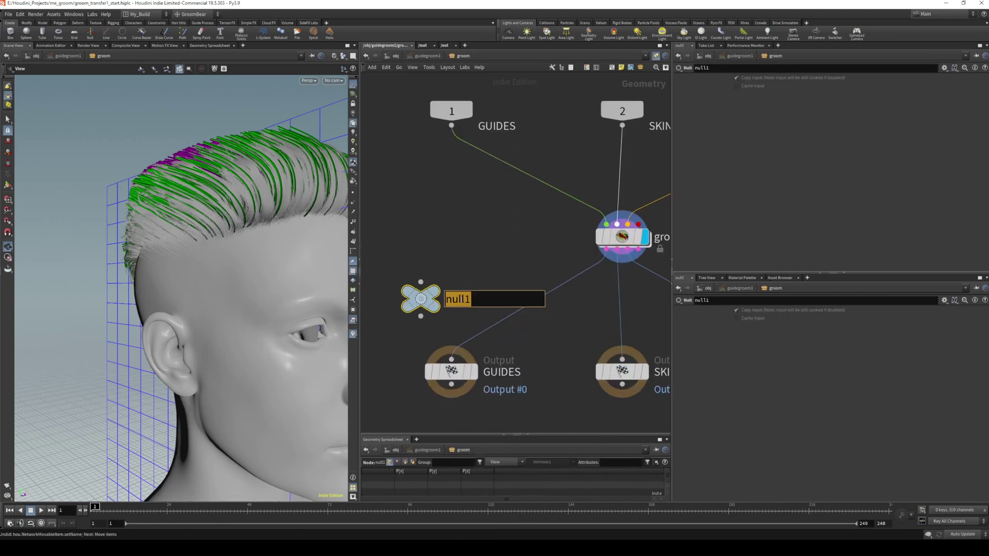
text(gr)
key(BackSpace)
key(BackSpace)
text(GROOM_OUT_LONG)
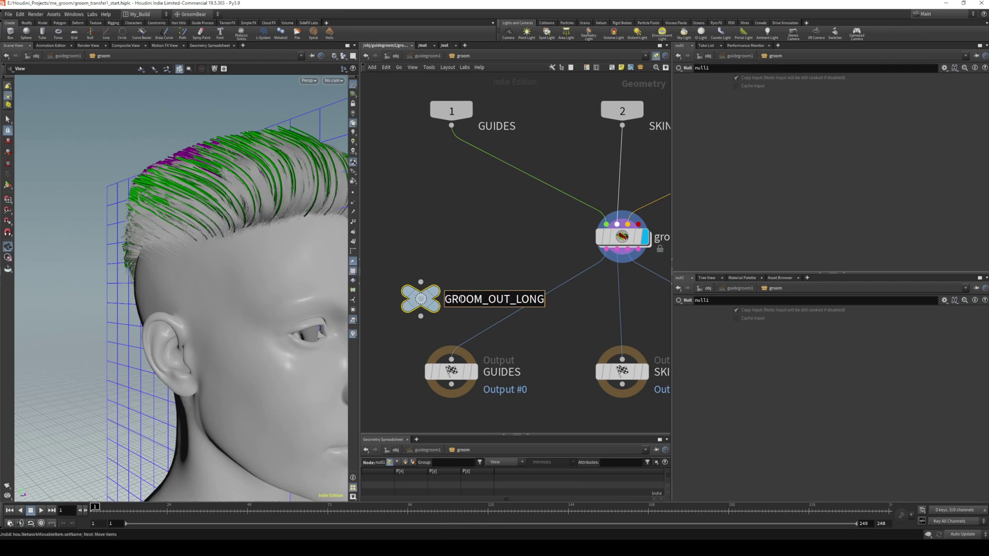
key(ctrl+a)
text(OUT_GRO)
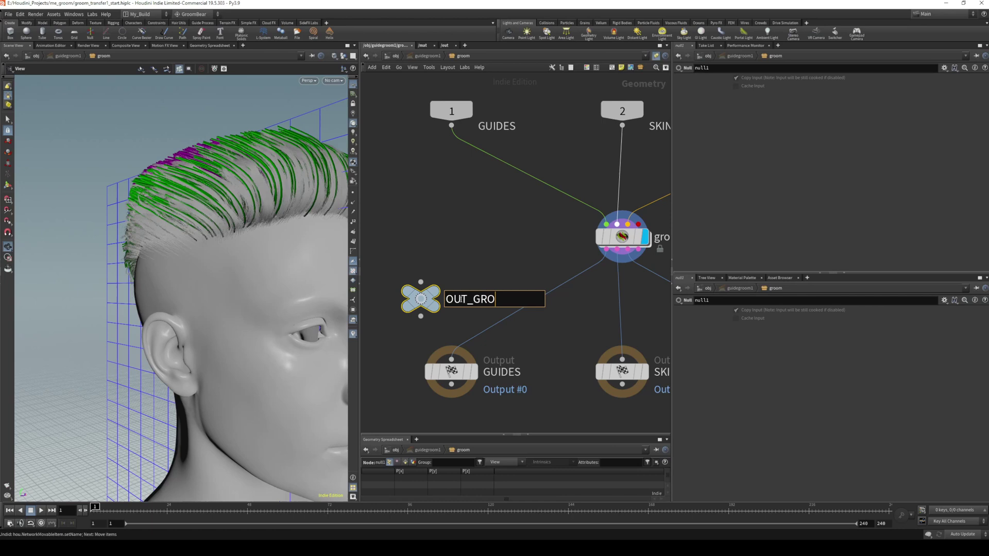
text(OM_LONG)
key(Return)
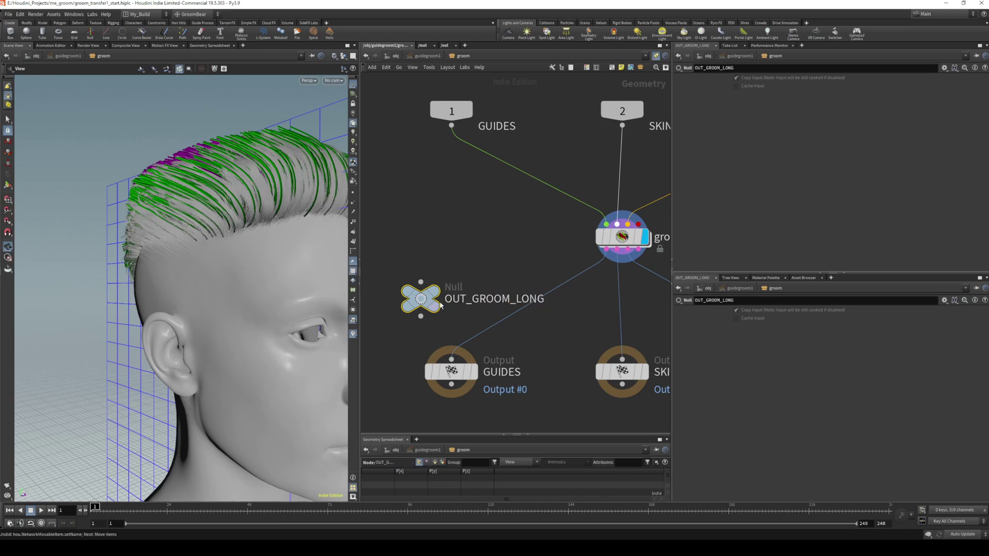
drag(441, 305, 434, 293)
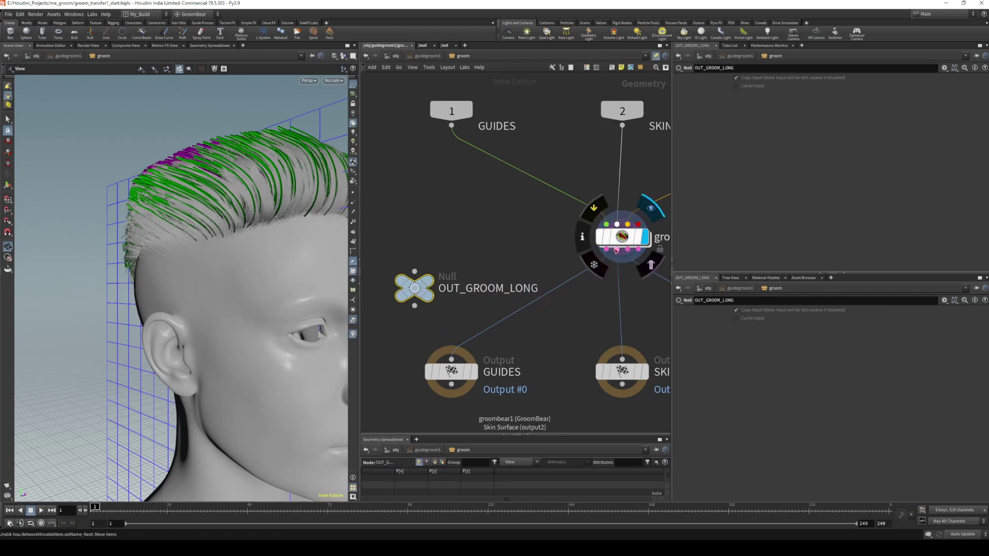
drag(607, 251, 417, 291)
- Copy the OUT_GROOM_LONG null and set Object 1 of GUIDE_TRANSFER's GUIDES node to /obj/guidegroom1/groom/OUT_GROOM_LONG
key(ctrl+c)
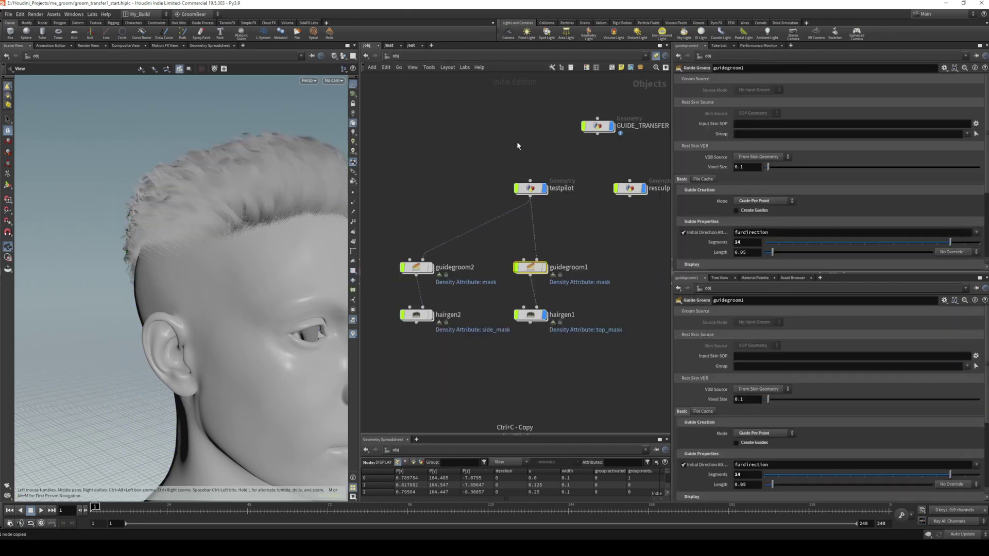
click(406, 178)
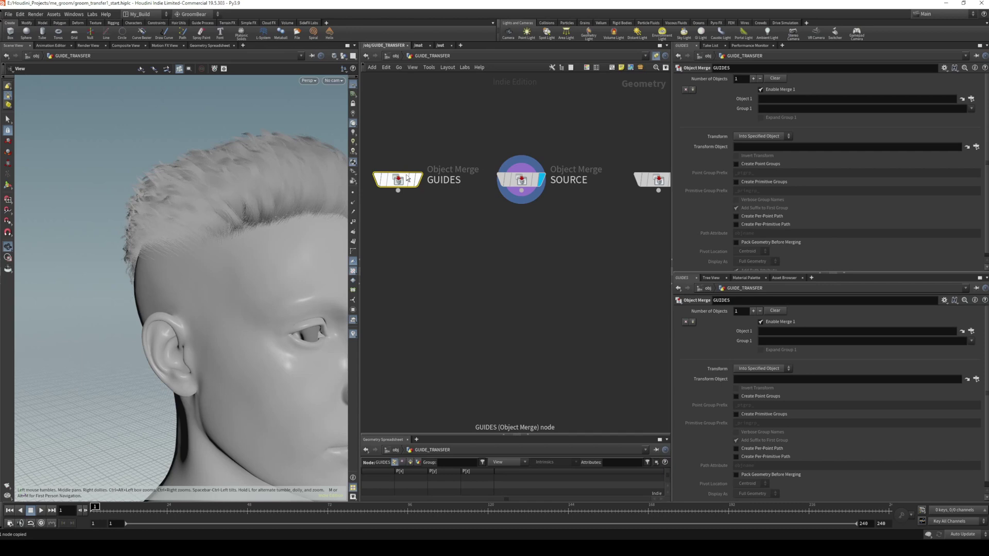
click(810, 99)
key(ctrl+v)
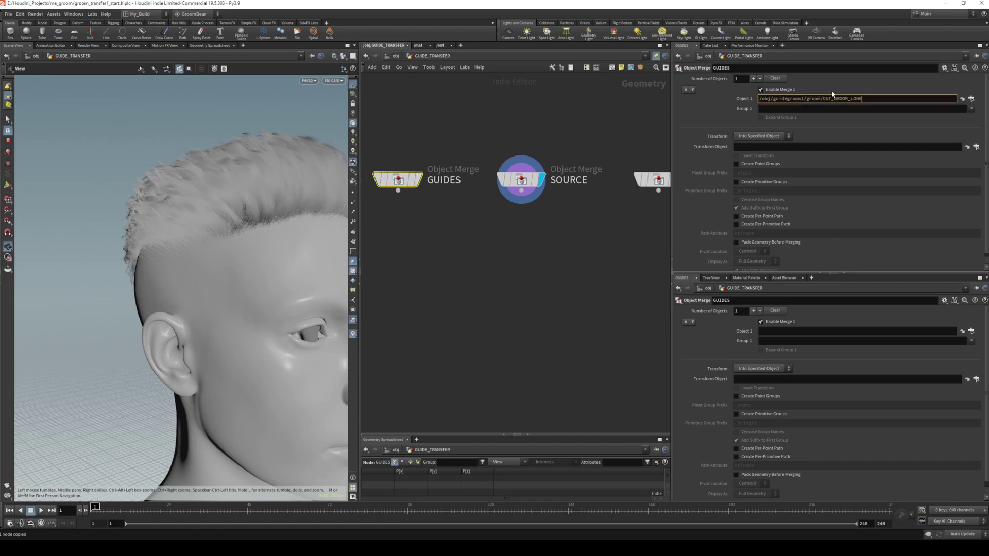
key(Return)
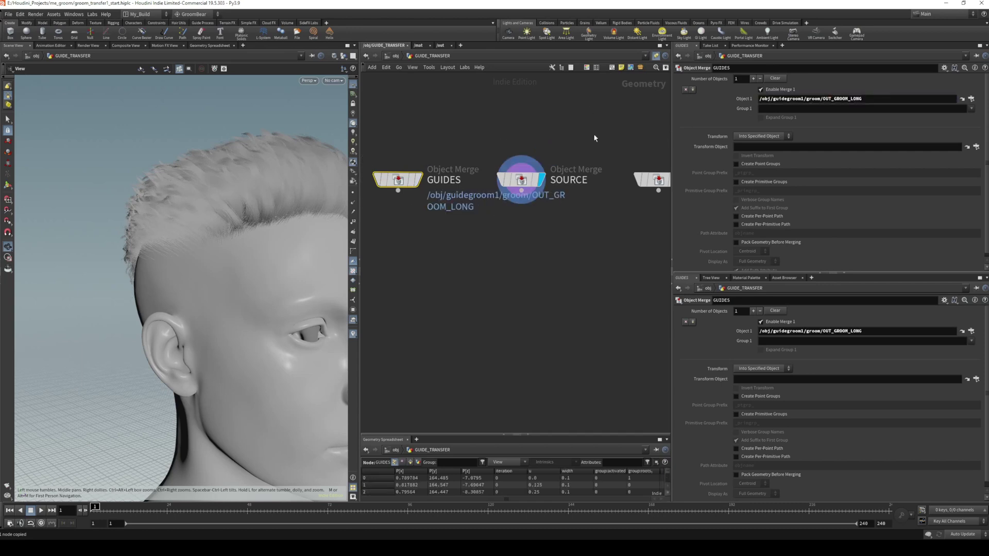
- Copy testpilot's OUT_FEMALE_HEAD null and set Object 1 of the SOURCE node in GUIDE_TRANSFER to /obj/testpilot/OUT_FEMALE_HEAD
middle_drag(544, 180, 507, 194)
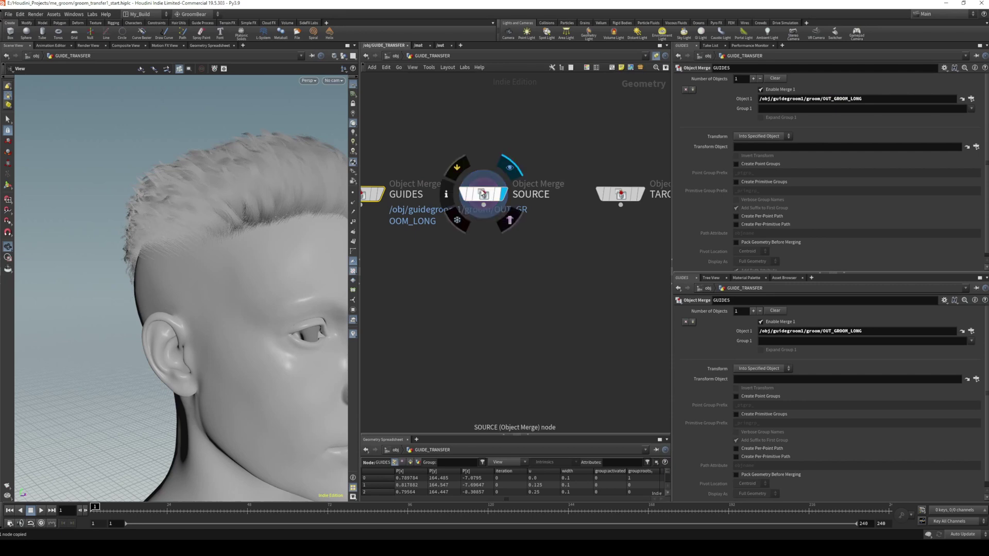
click(484, 194)
middle_drag(550, 108, 529, 107)
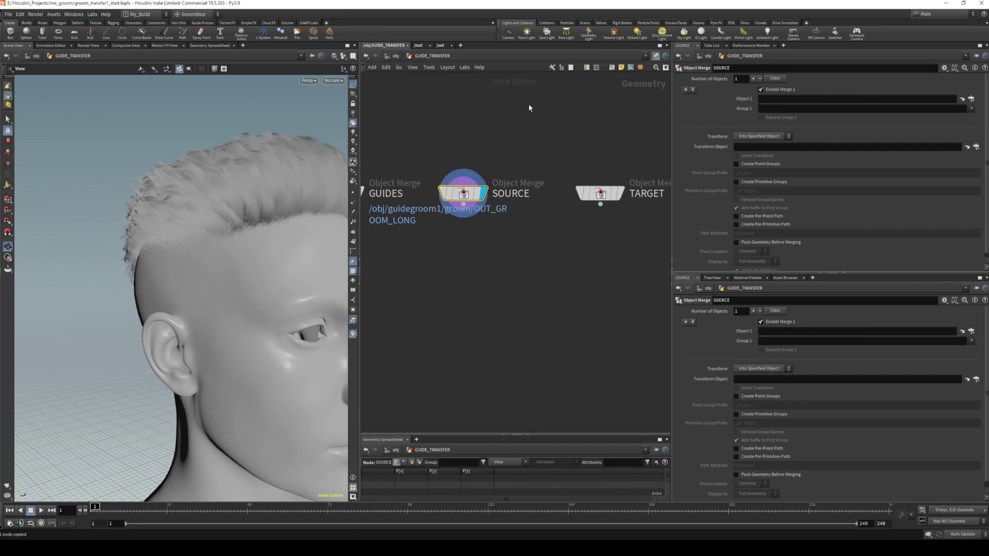
click(396, 56)
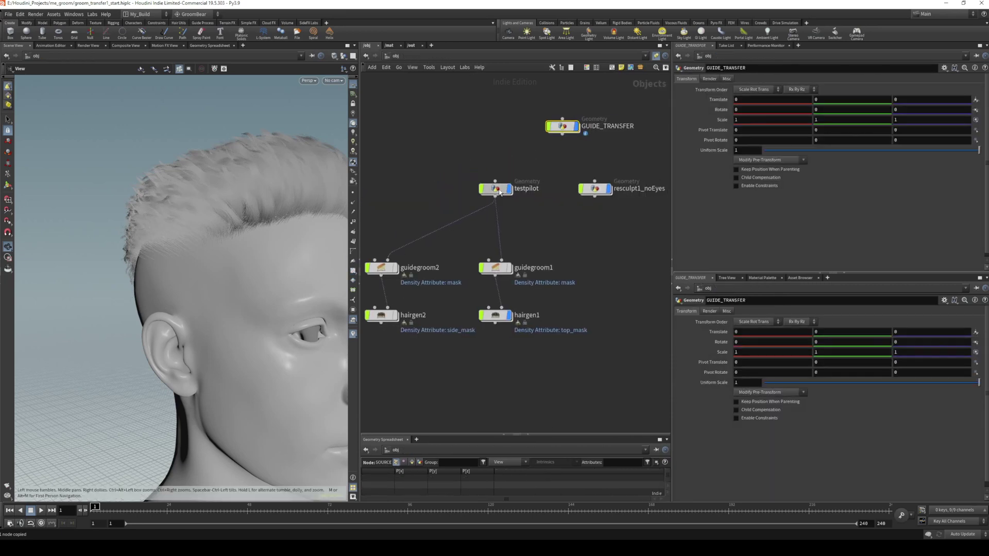
double_click(504, 188)
middle_drag(612, 224, 576, 220)
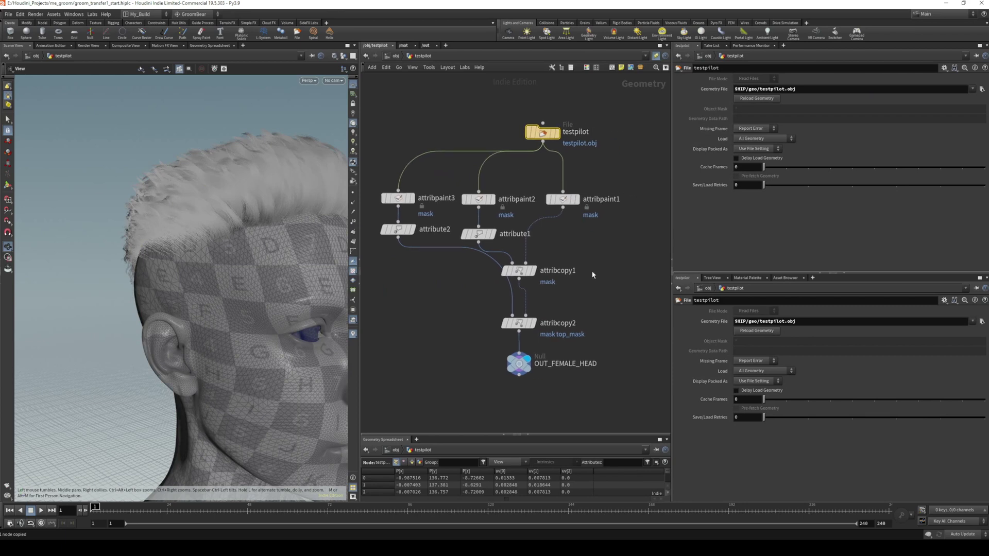
click(517, 365)
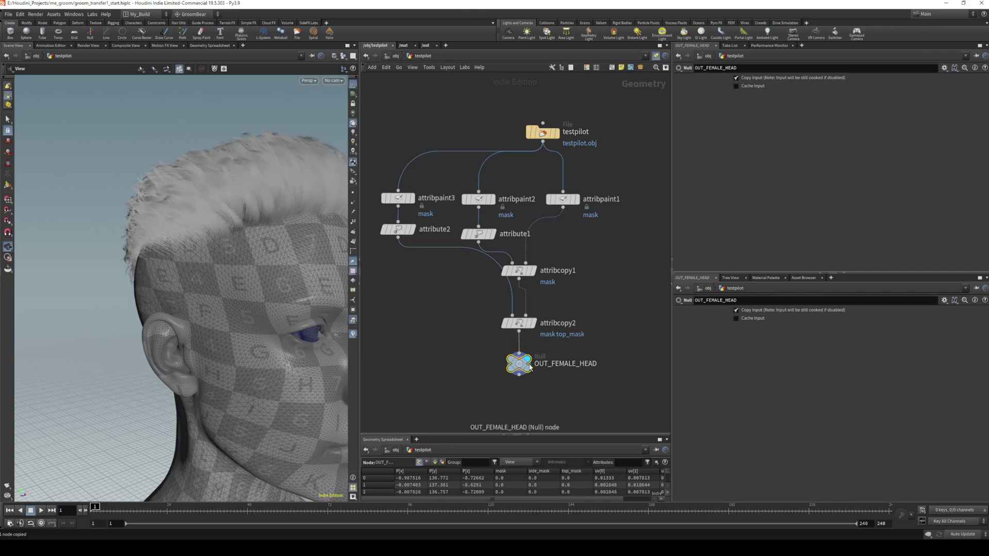
key(u)
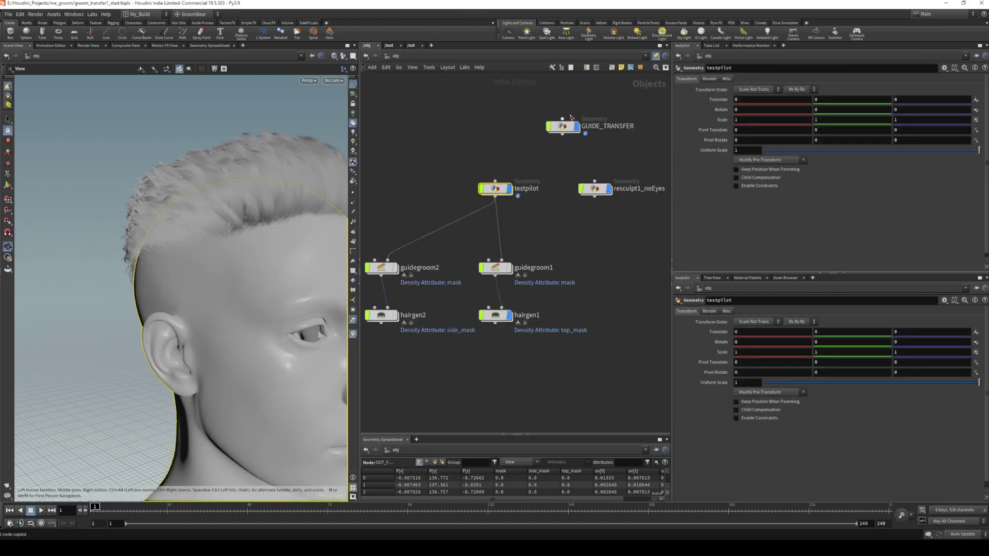
double_click(567, 124)
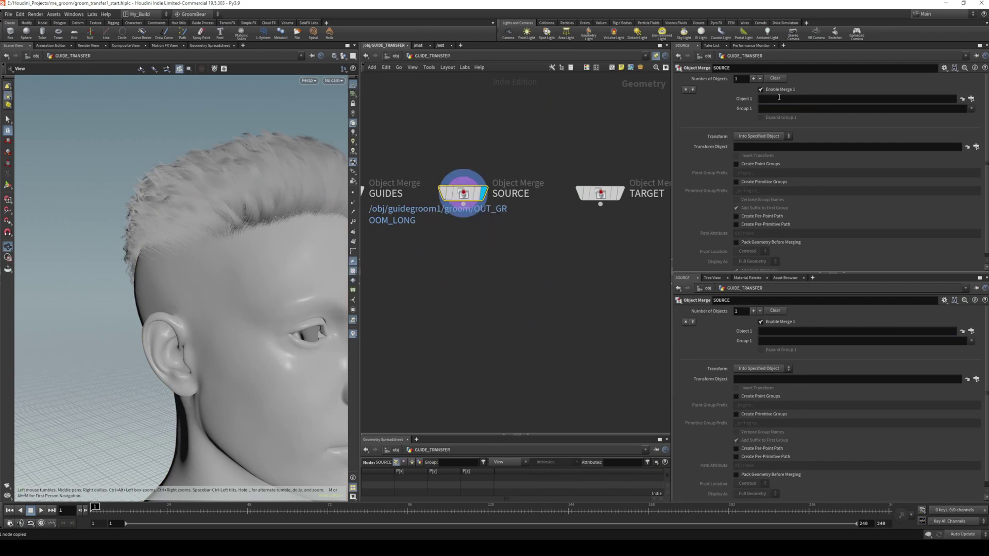
click(779, 97)
key(ctrl+v)
key(Return)
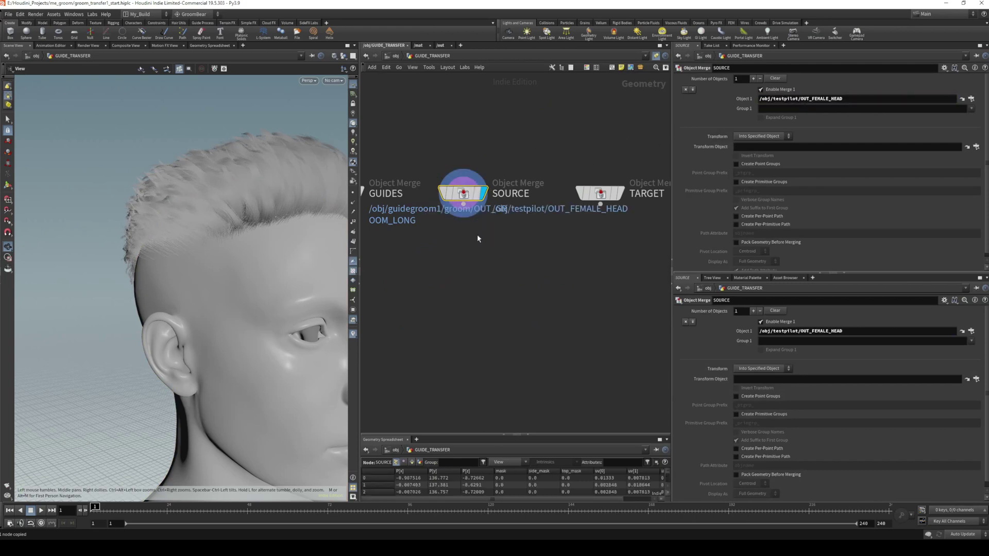
- Set the viewport to hide other objects and display the GUIDES curves and the SOURCE head in turn
click(344, 56)
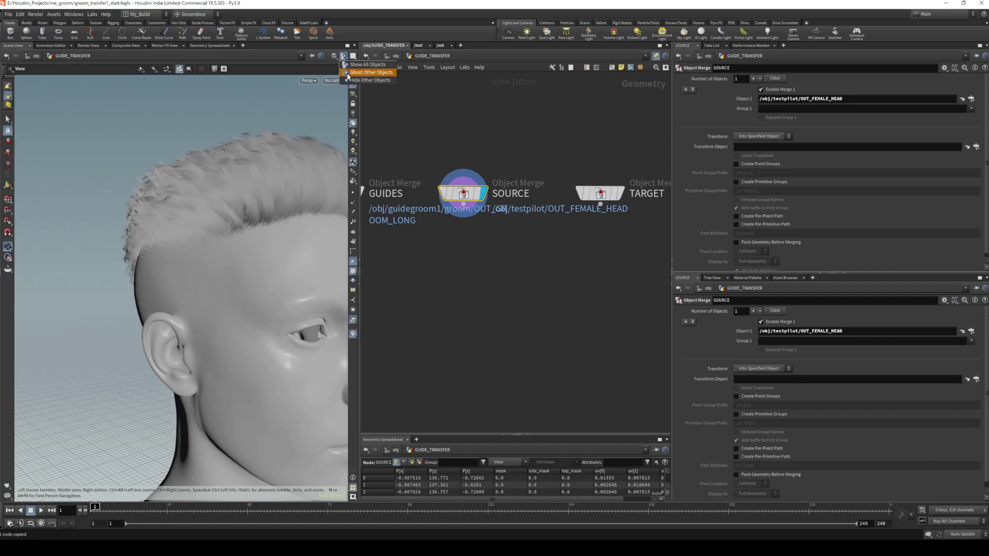
click(361, 80)
middle_drag(449, 133, 523, 135)
click(436, 195)
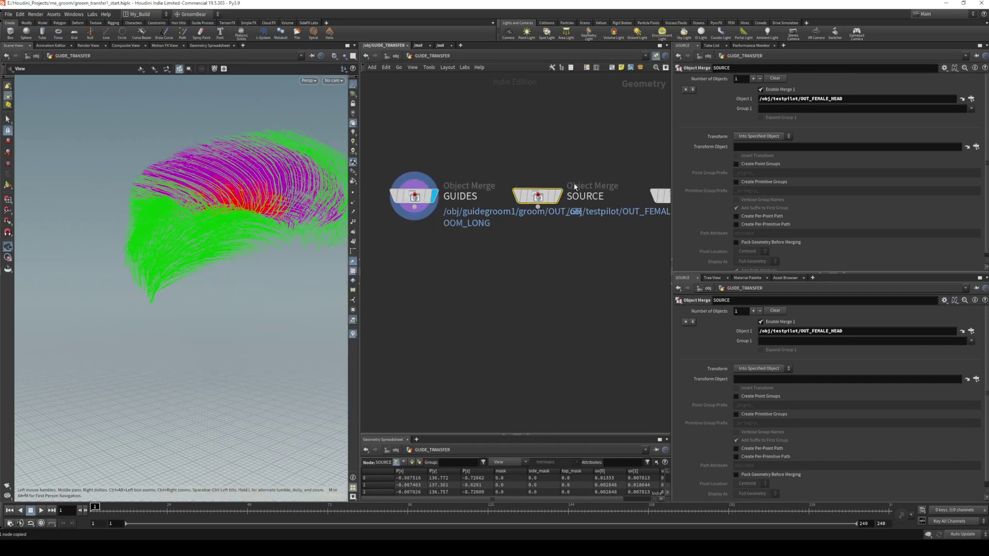
click(557, 196)
- Copy the resculpt1_noEyes file node and set Object 1 of GUIDE_TRANSFER's TARGET node to /obj/resculpt1_noEyes/resculpt1_noEyes
middle_drag(590, 147, 465, 130)
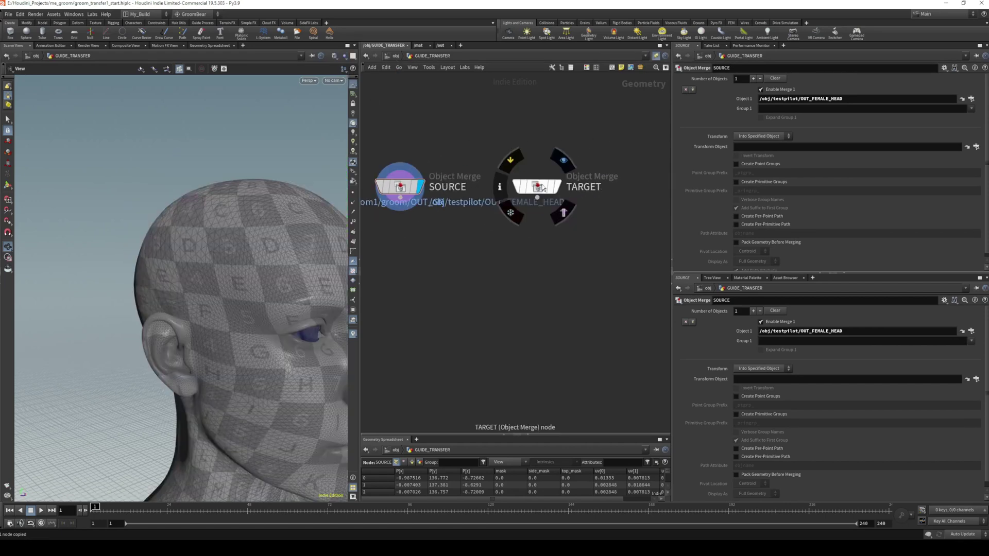
click(395, 59)
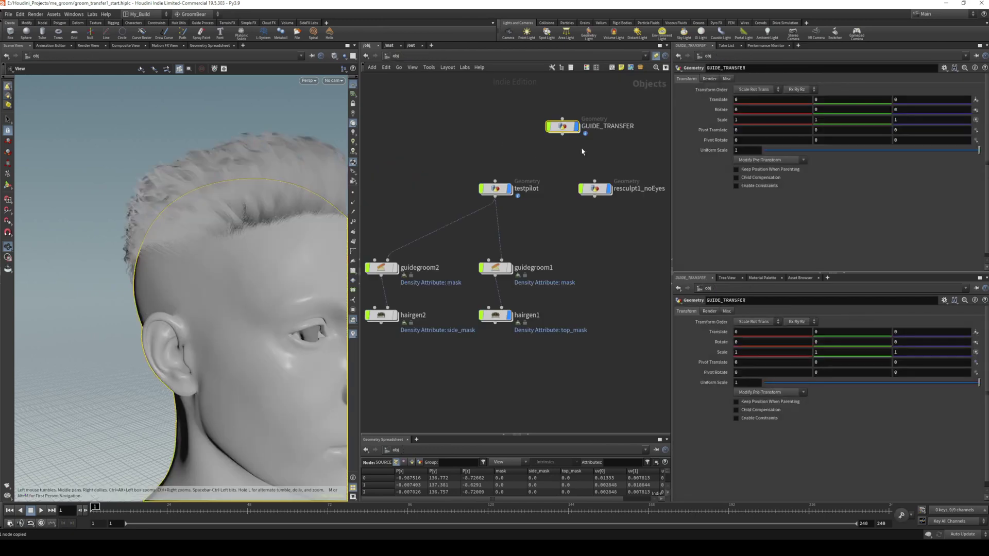
double_click(547, 196)
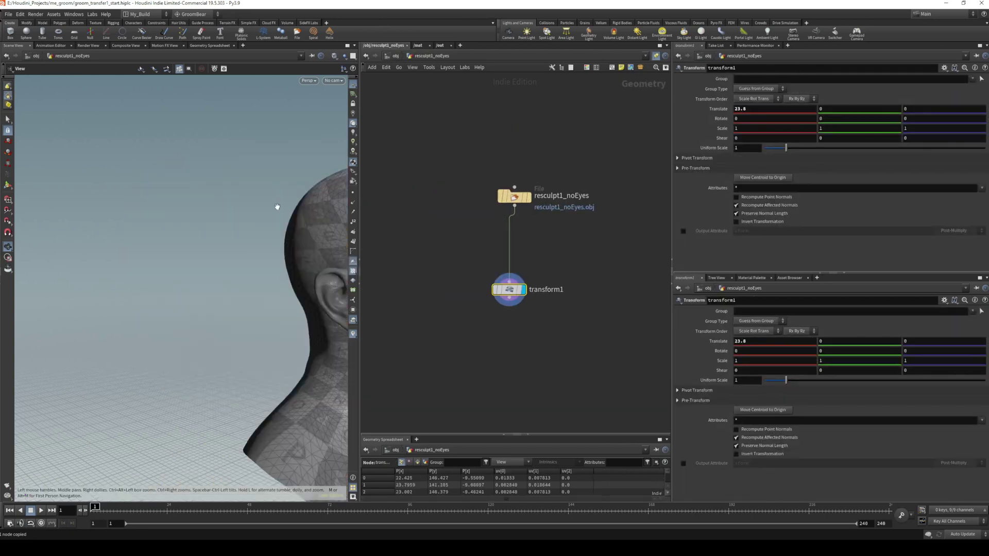
drag(277, 207, 31, 208)
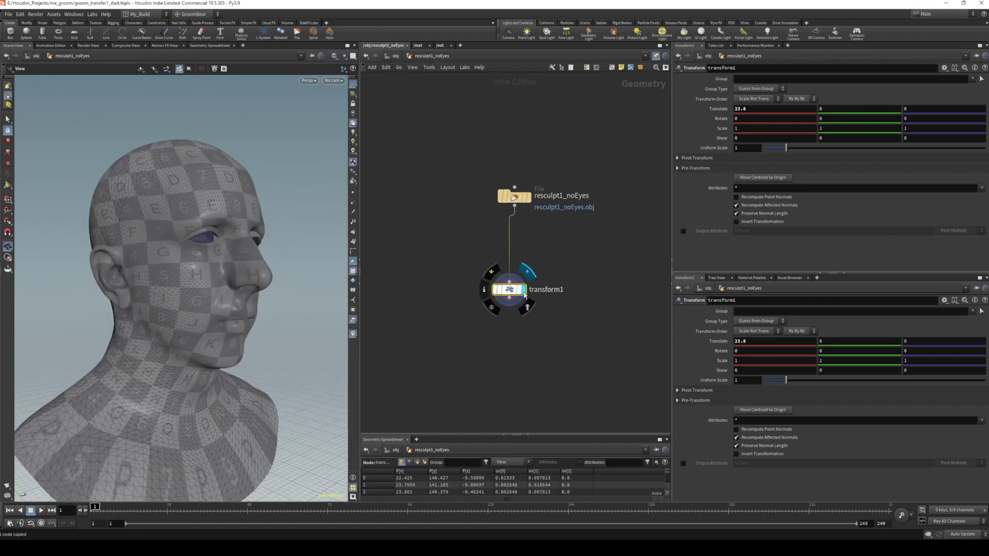
click(515, 198)
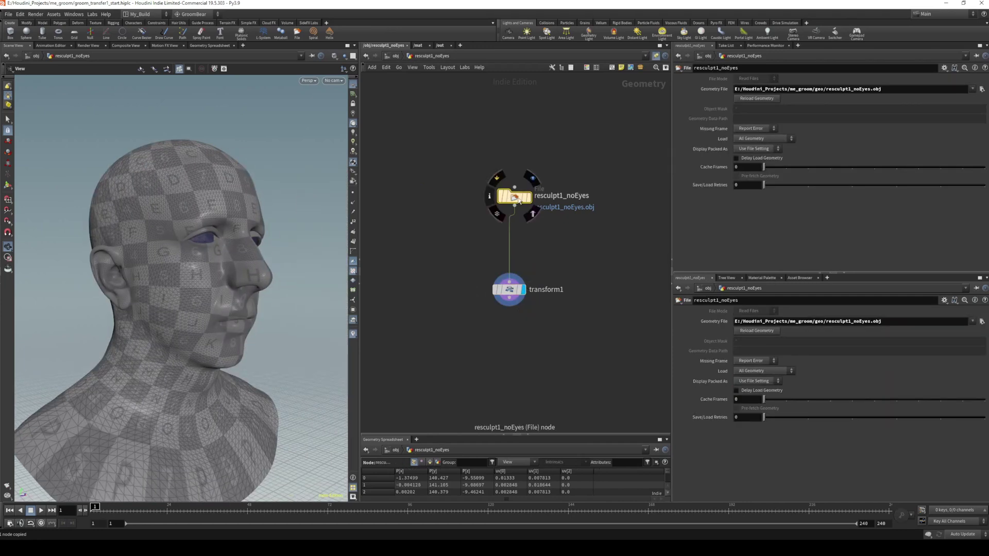
scroll(518, 191, up, 3)
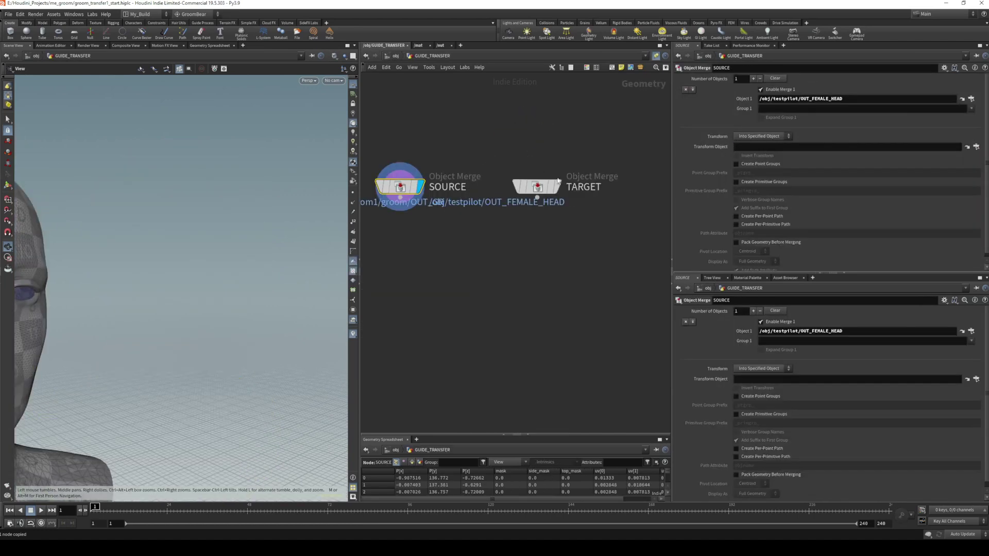
click(537, 190)
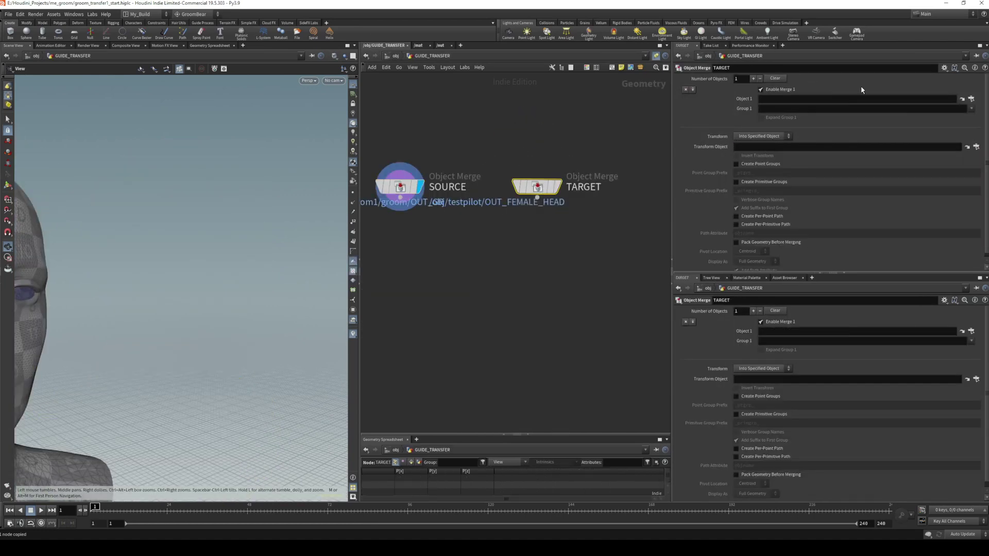
click(837, 100)
text(/obj/resculpt1_noEyes/resculpt1_noEyes)
key(Return)
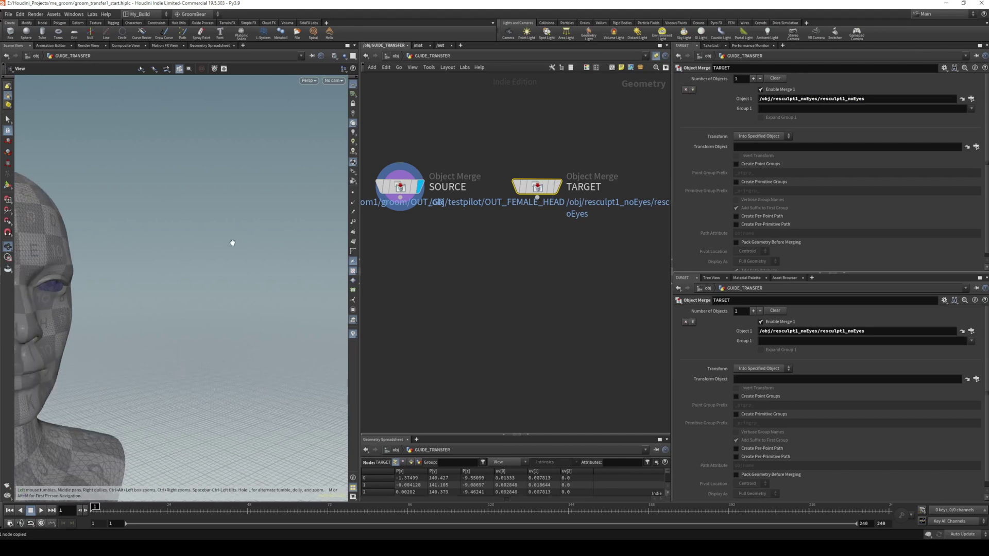
- Display the TARGET node and frame the resculpted head in the viewport
scroll(397, 216, down, 3)
click(475, 204)
key(space+g)
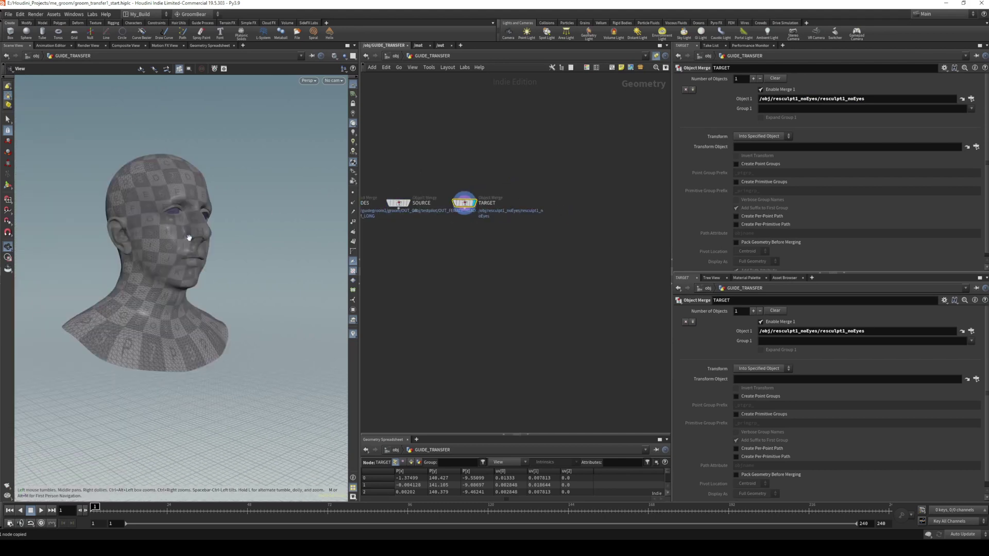
drag(190, 238, 316, 242)
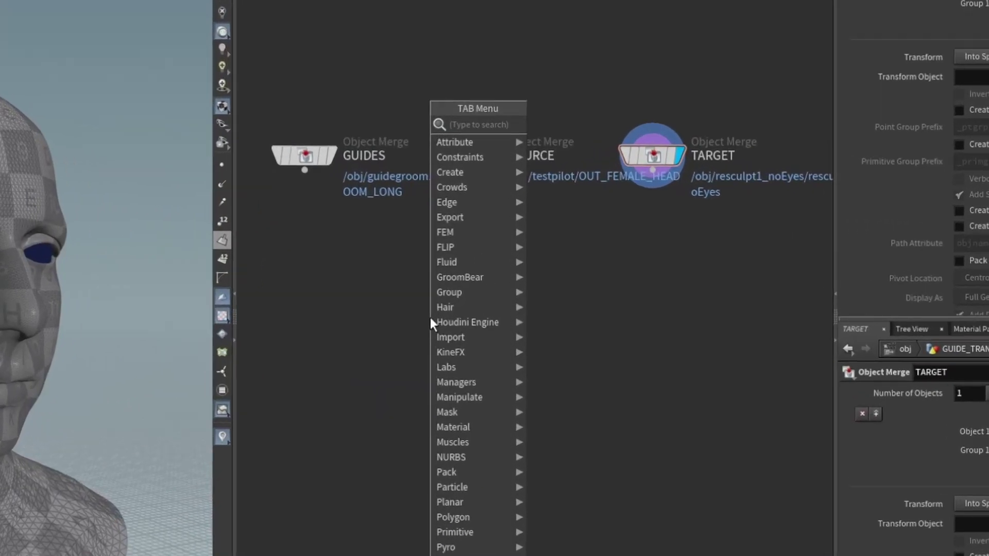
- Add a Guide Transfer node below the GUIDES, SOURCE and TARGET nodes
text(GUIDETRA)
key(Return)
click(429, 319)
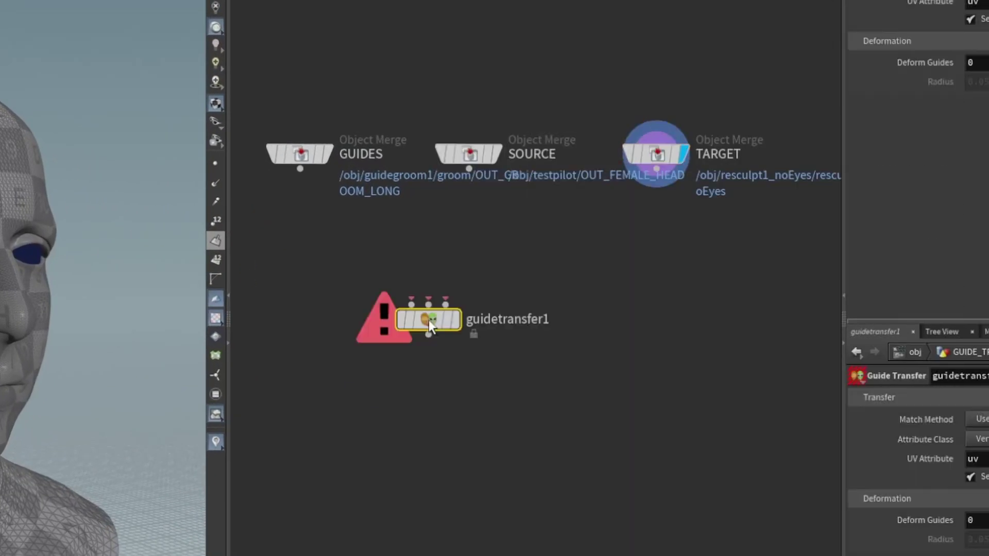
scroll(437, 326, up, 3)
drag(423, 326, 465, 335)
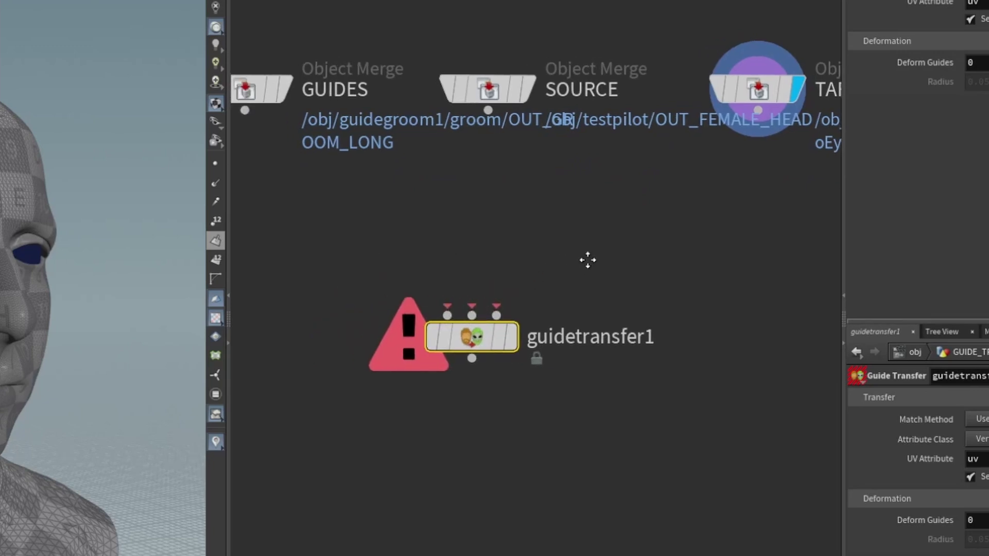
- Connect GUIDES, SOURCE and TARGET to the first, second and third inputs of guidetransfer1
drag(274, 122, 476, 325)
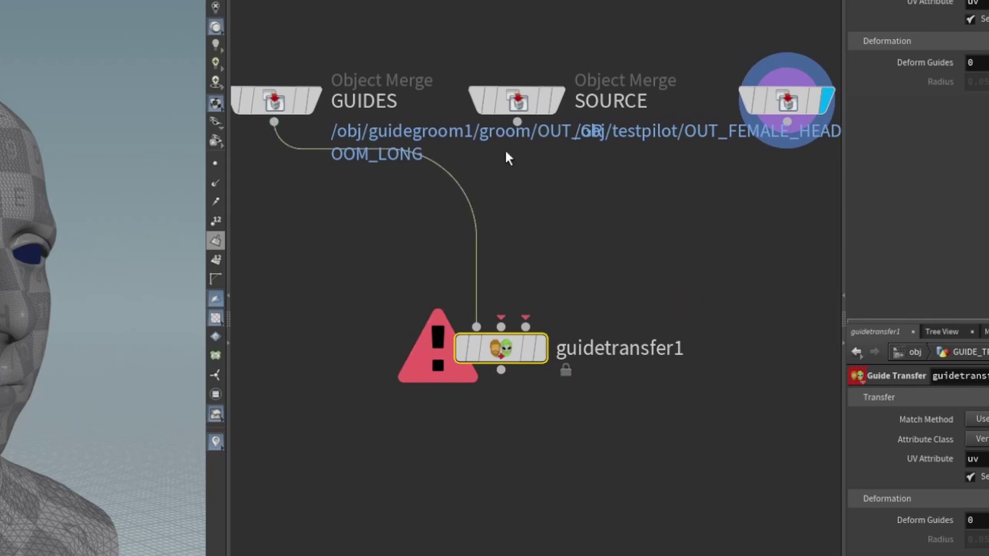
drag(517, 122, 533, 347)
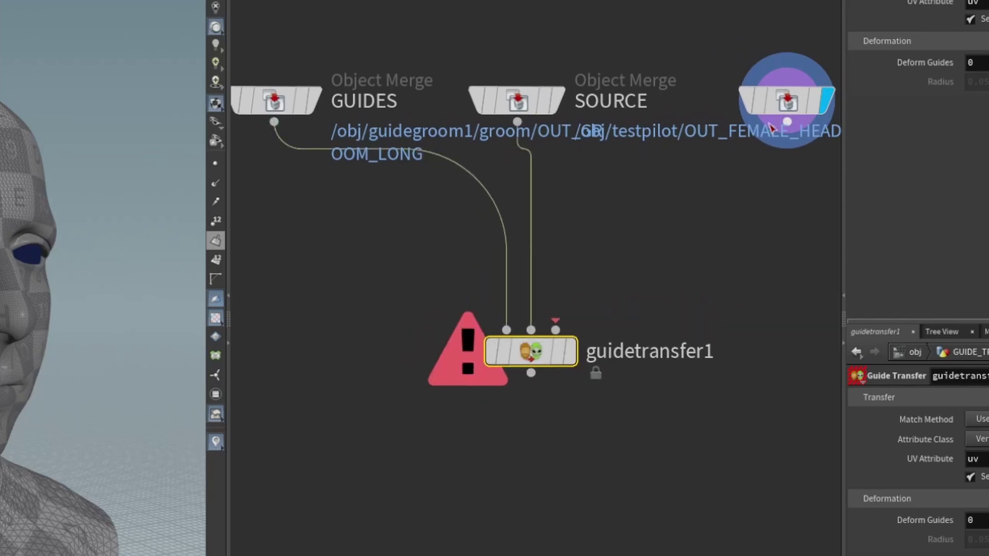
drag(786, 135, 557, 330)
- Display guidetransfer1 and set its Attribute Class to Point
mouse_move(569, 350)
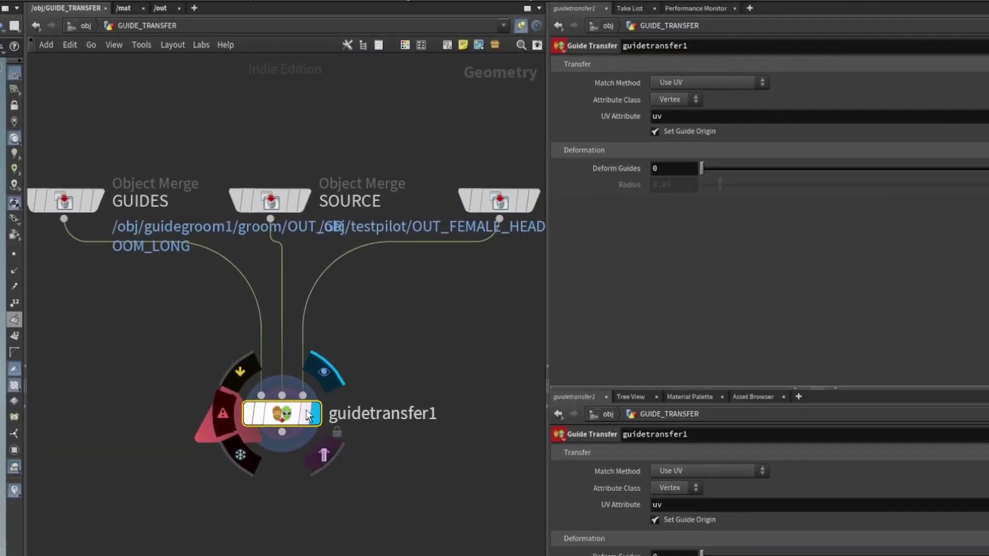
click(428, 385)
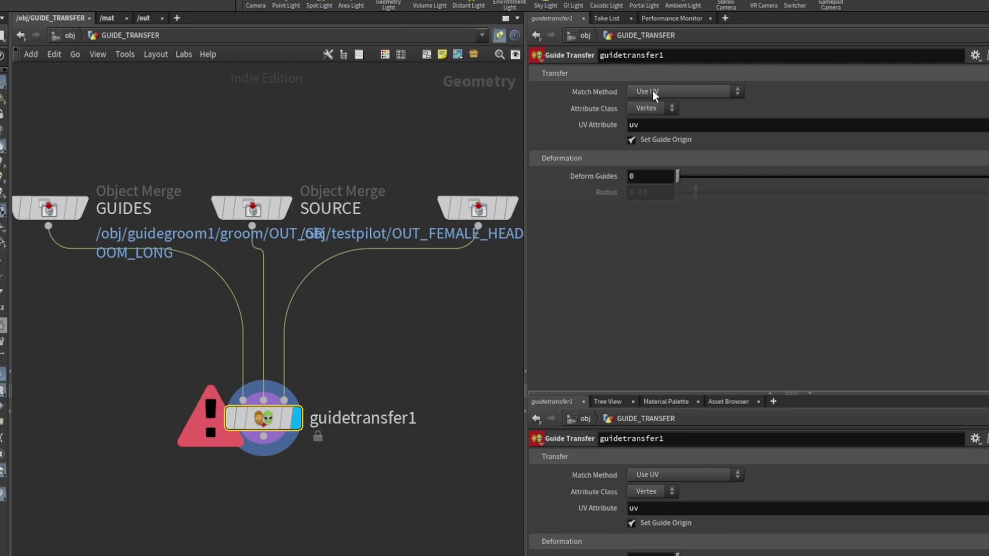
click(650, 107)
click(637, 118)
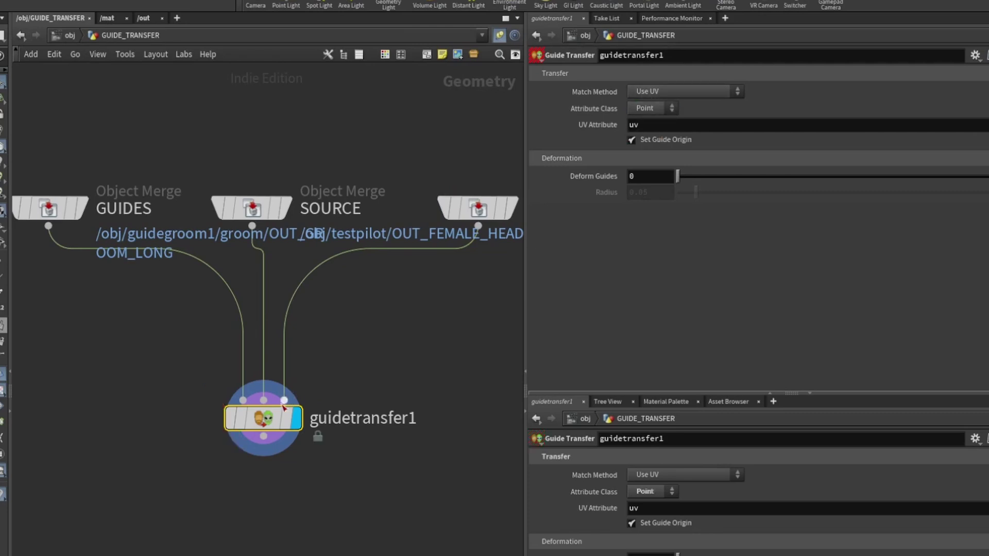
- Move the SOURCE node up above the GUIDES and TARGET nodes
mouse_move(275, 422)
click(152, 356)
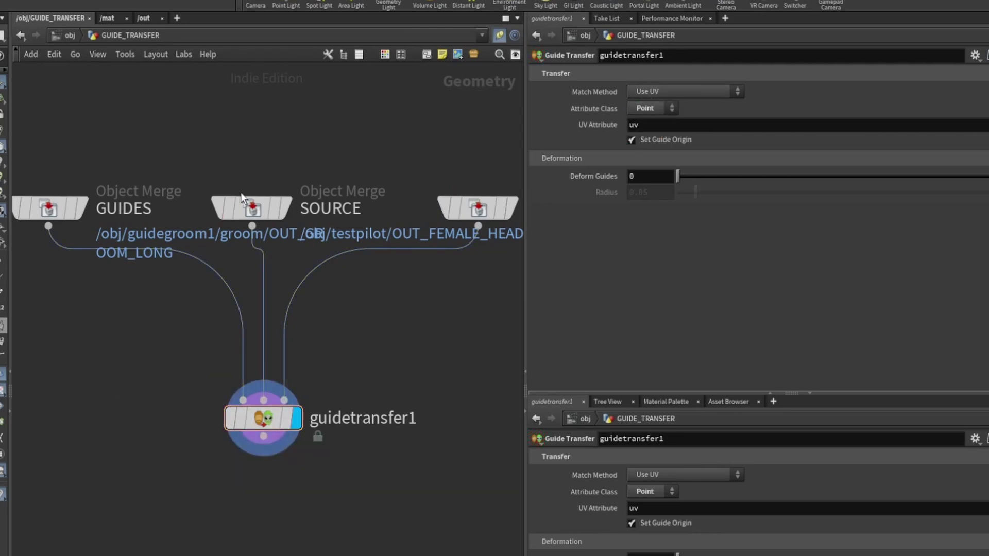
drag(250, 201, 270, 85)
middle_drag(311, 138, 299, 228)
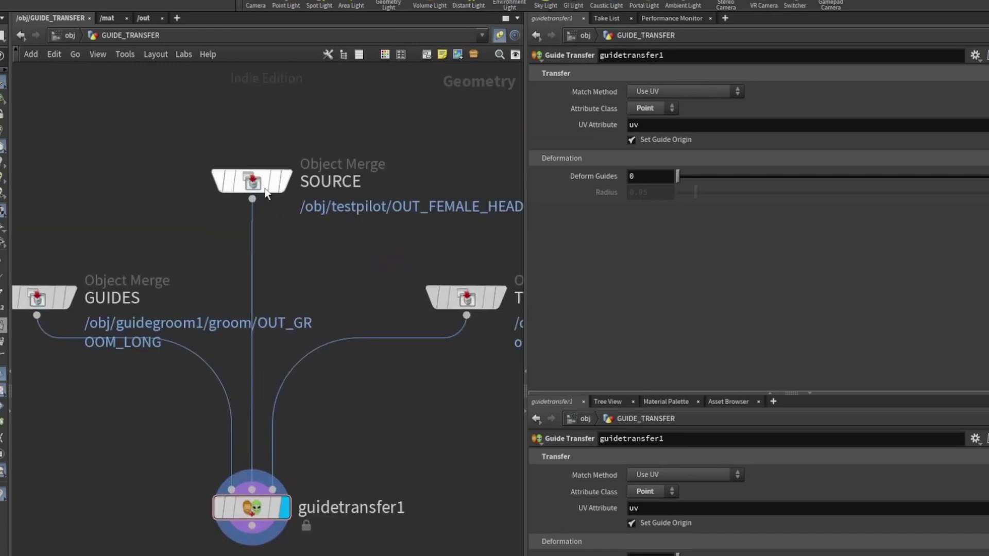
- Insert an Attribute Promote node between SOURCE and guidetransfer1
click(266, 191)
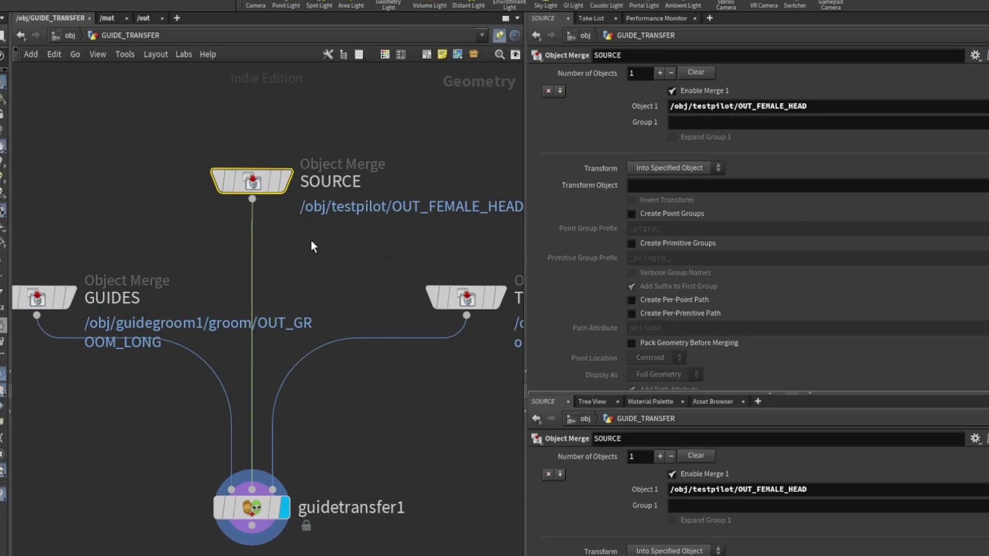
key(Tab)
text(attrib)
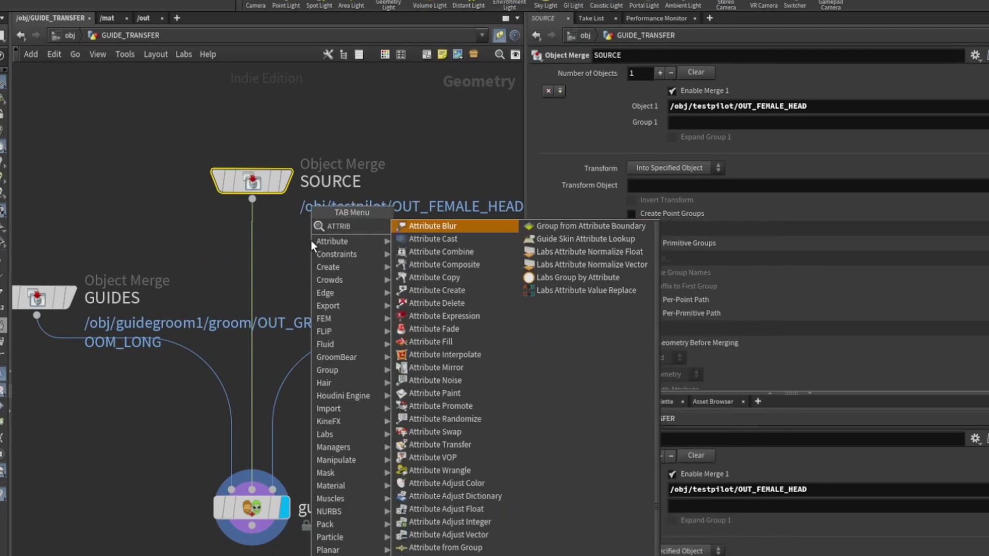
text(delete)
key(Return)
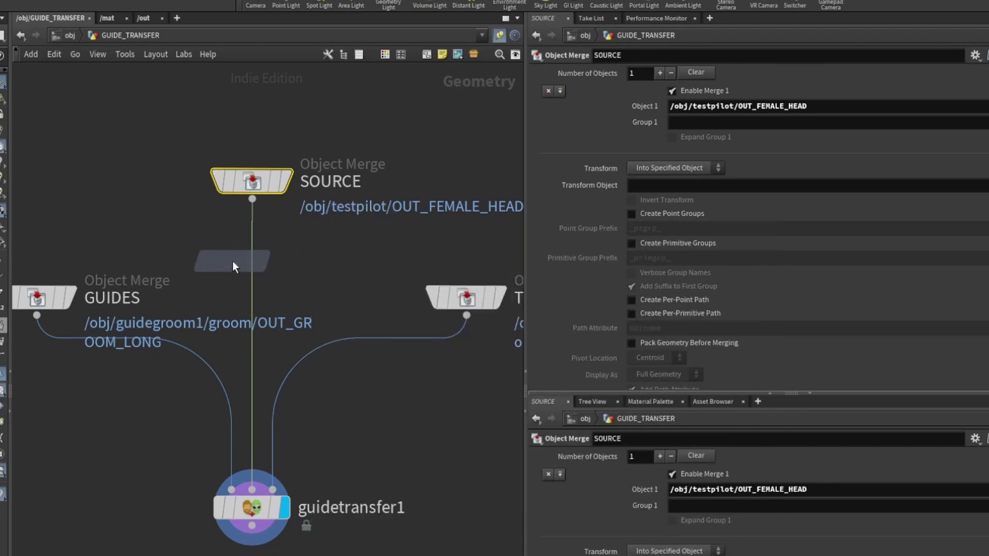
click(247, 264)
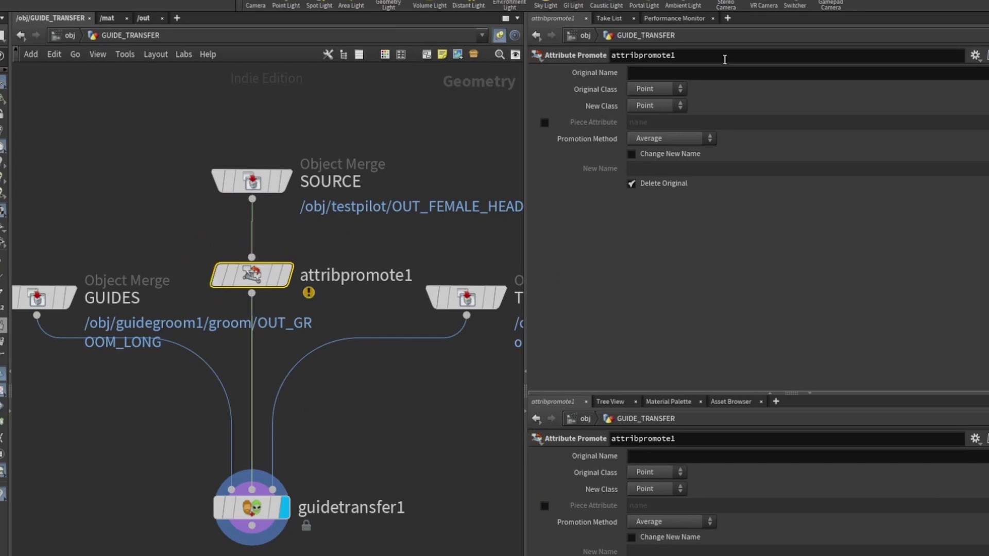
- Set the Attribute Promote node's Original Name to uv, with Original Class Vertex and New Class Point
click(671, 72)
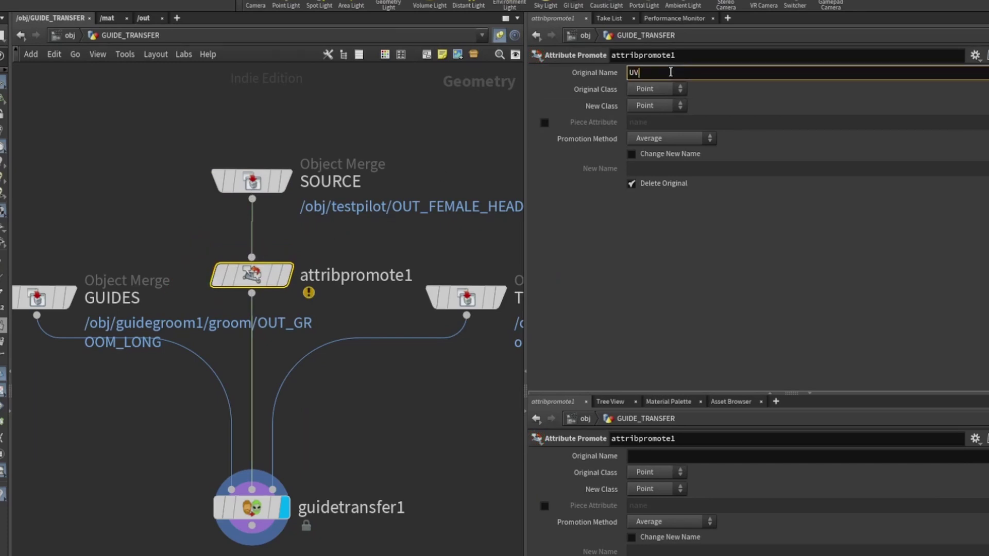
key(Return)
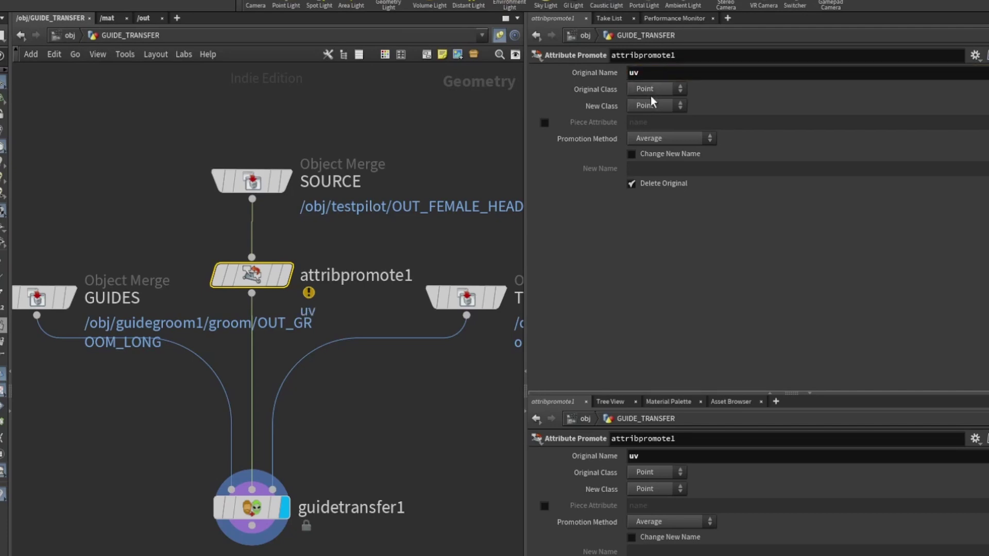
click(663, 91)
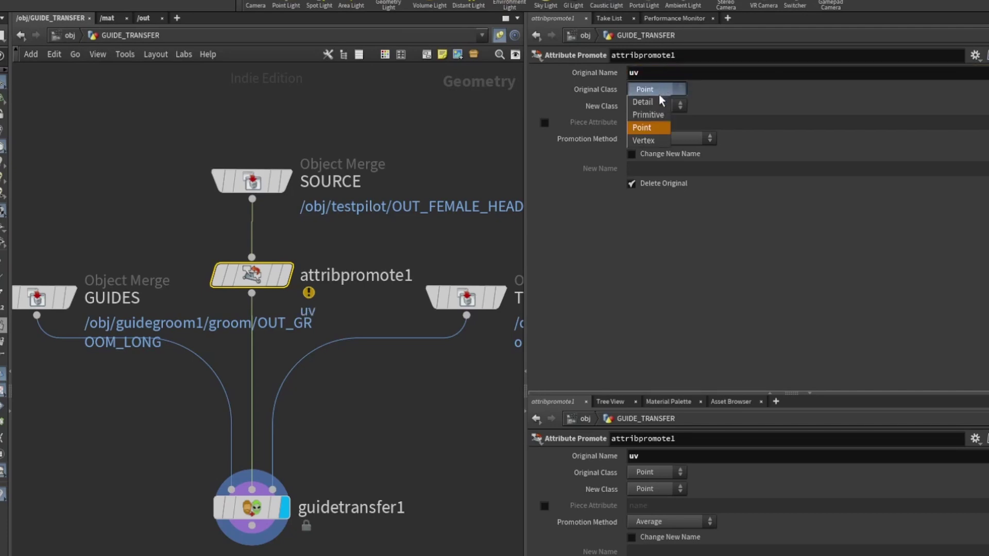
click(659, 138)
click(663, 108)
click(658, 141)
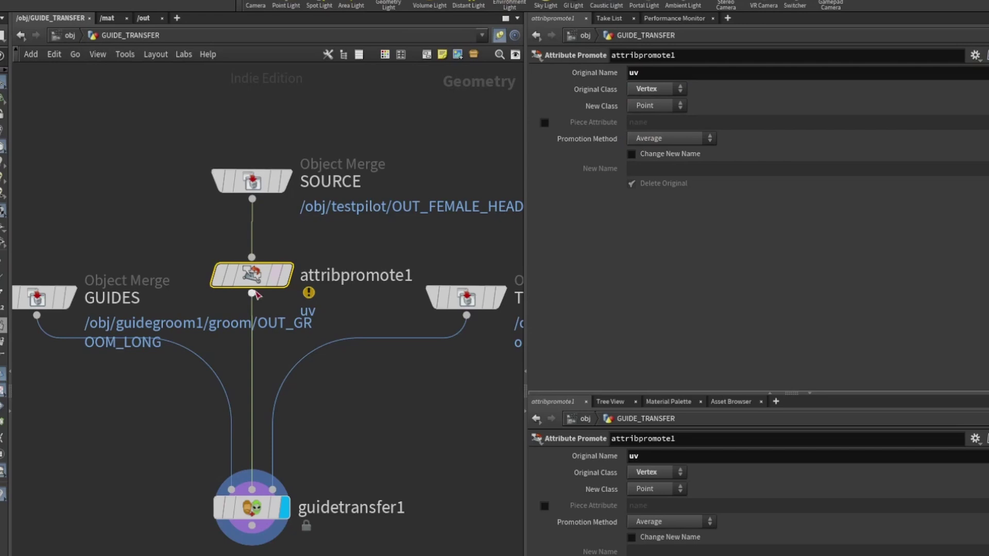
- Check the SOURCE node's info for the class of its uv attribute
middle_click(248, 278)
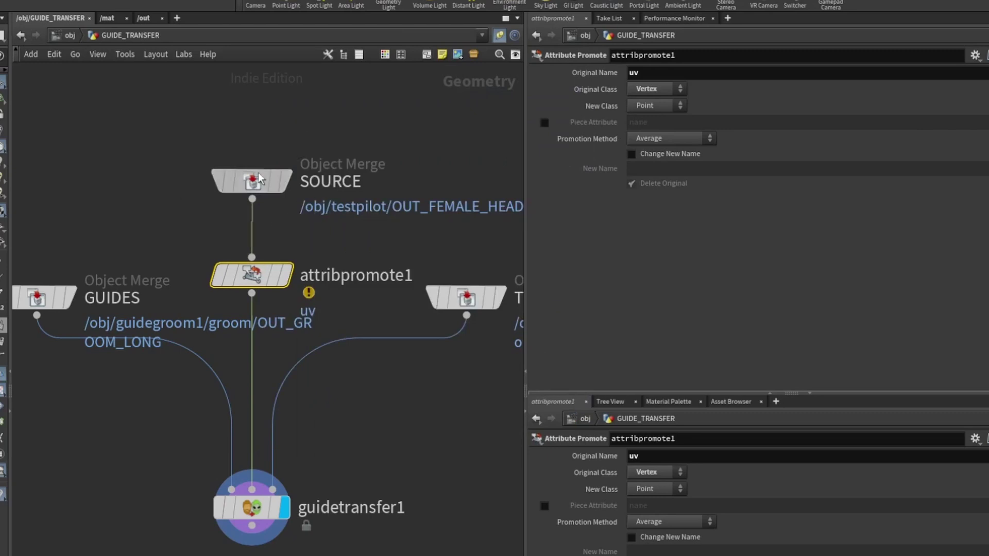
click(259, 178)
middle_click(259, 179)
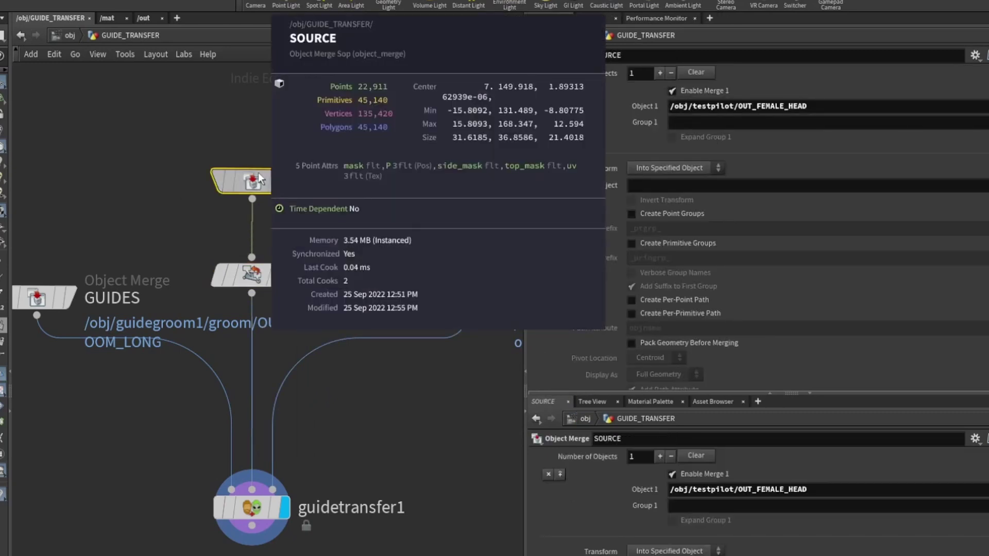
- Set the Attribute Promote node's Original Class to Point and New Class to Vertex
click(249, 274)
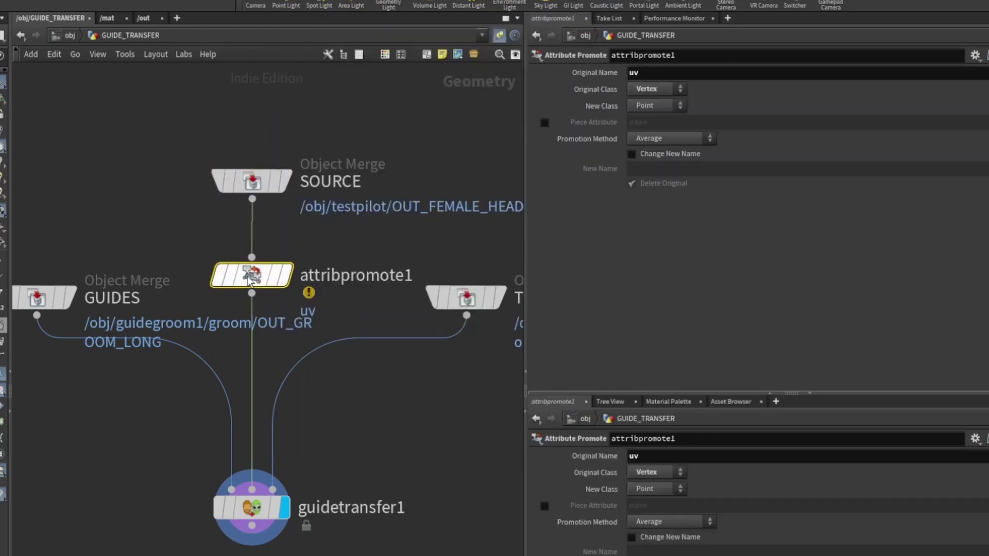
click(652, 92)
click(644, 127)
click(658, 106)
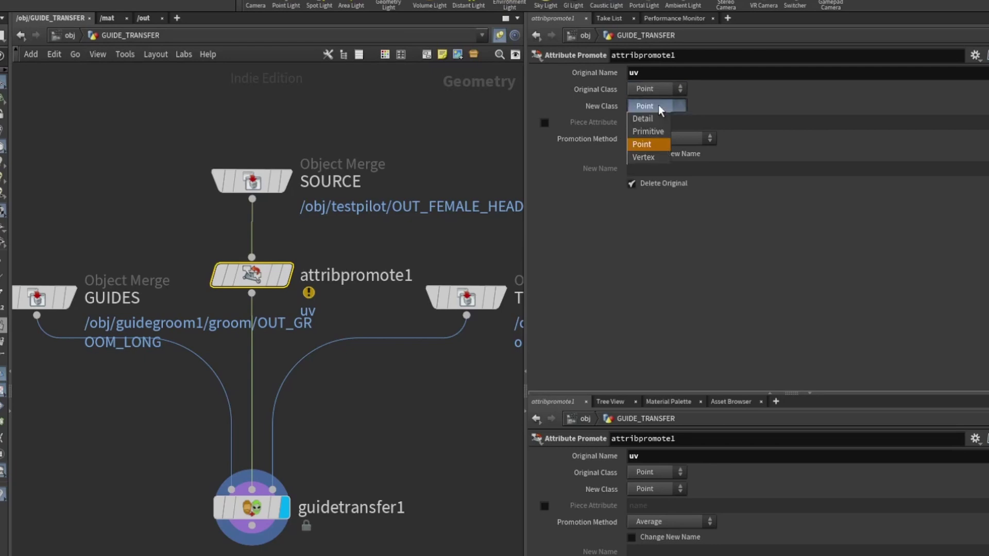
click(644, 157)
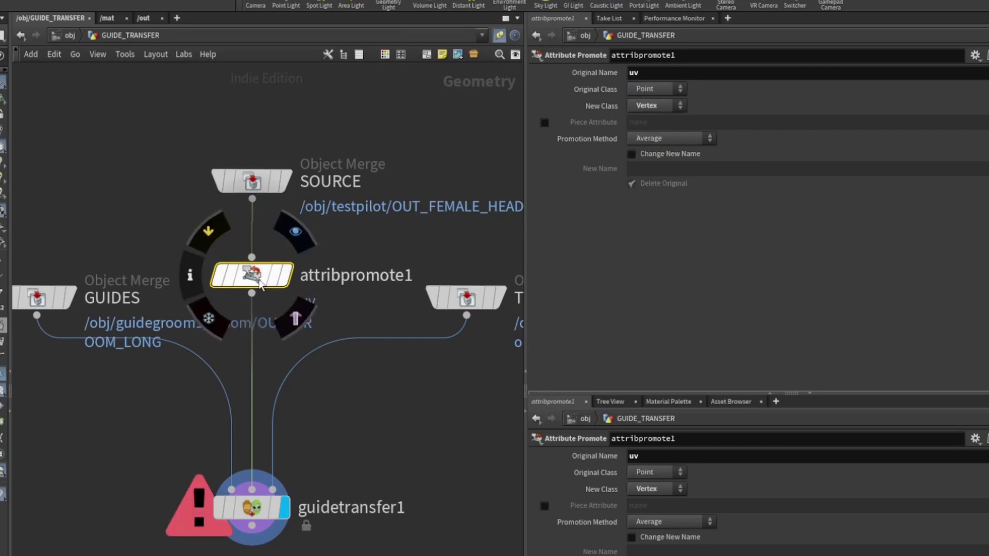
- Delete the Attribute Promote node and move SOURCE down closer to the row of GUIDES and TARGET
click(314, 276)
key(Delete)
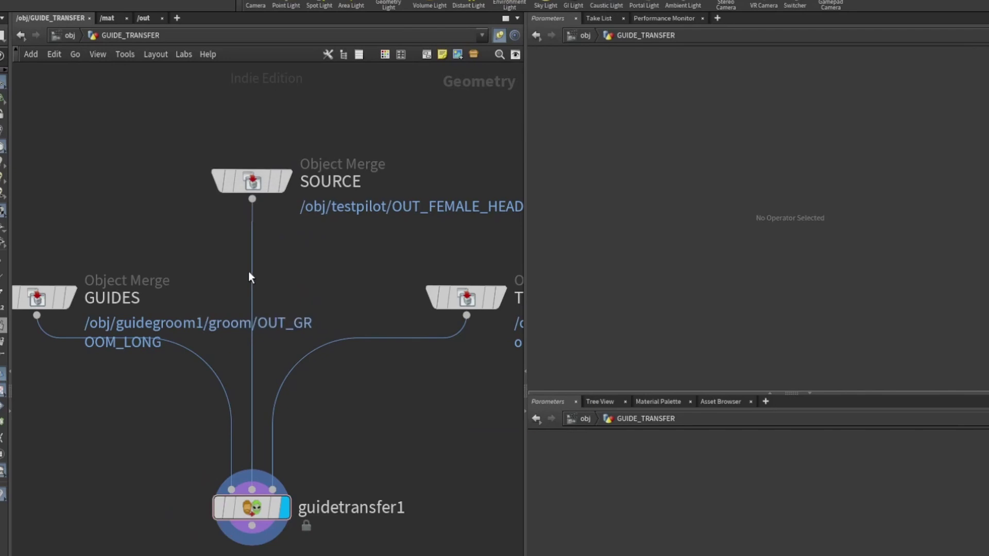
drag(250, 182, 250, 227)
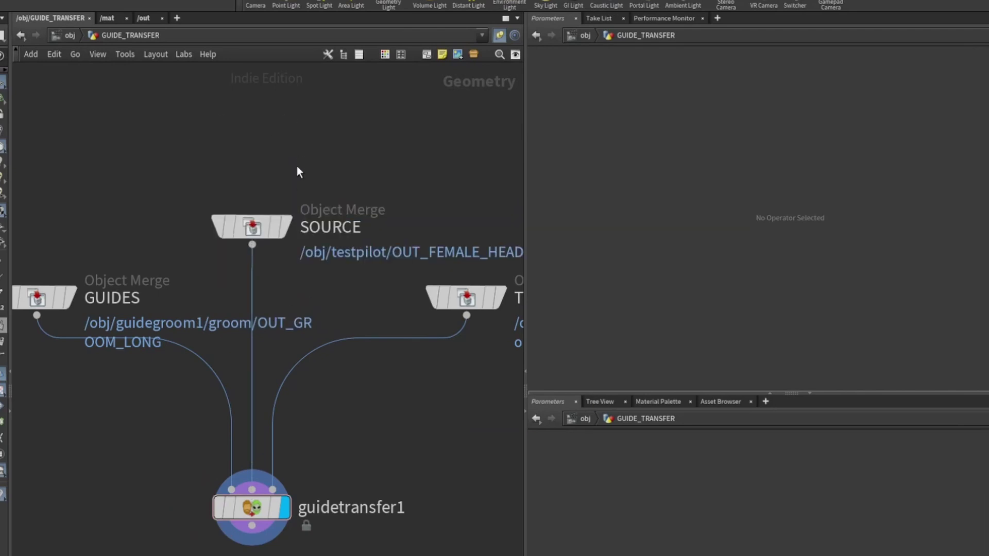
scroll(311, 216, down, 2)
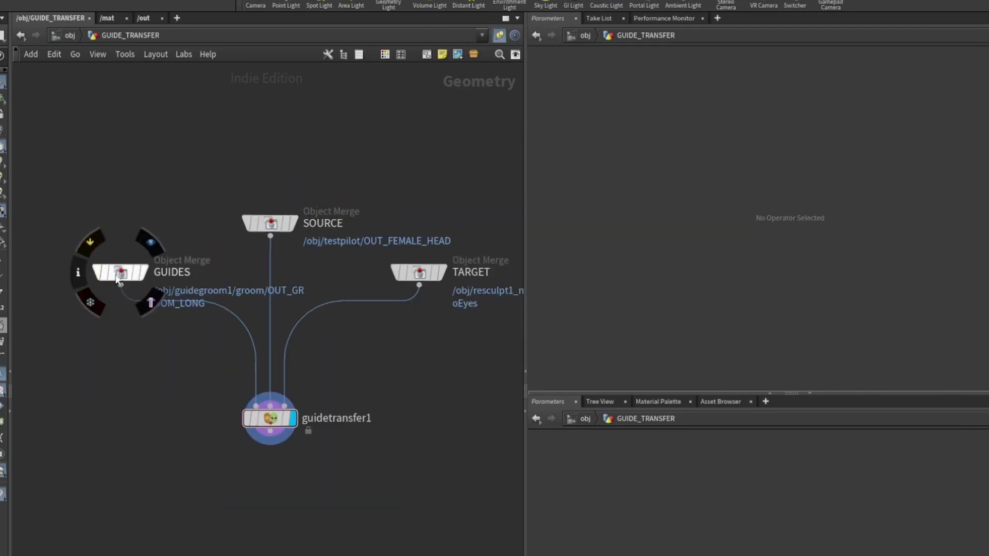
- Move the GUIDES node up slightly and set Deform Guides to 1 on the Guide Transfer node
drag(118, 279, 123, 263)
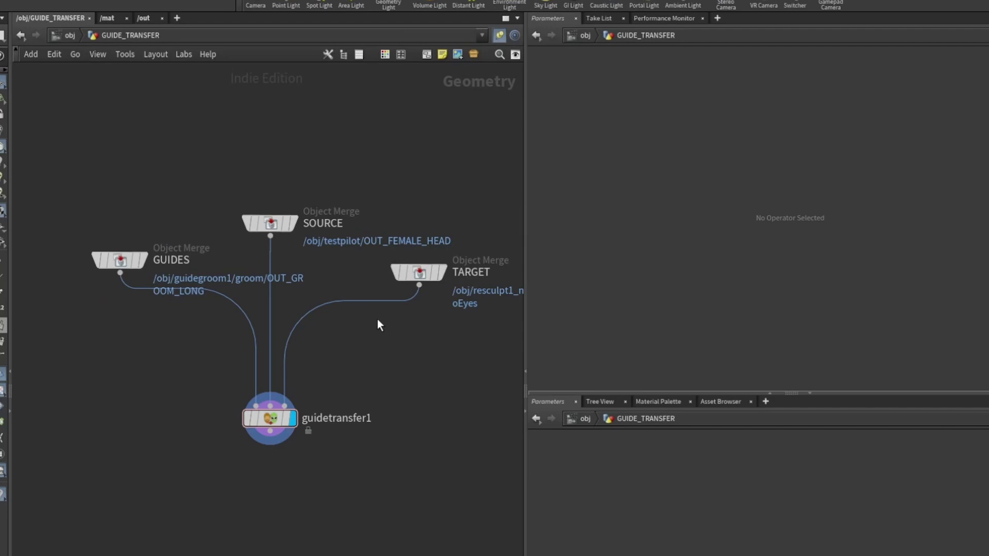
middle_drag(405, 329, 361, 332)
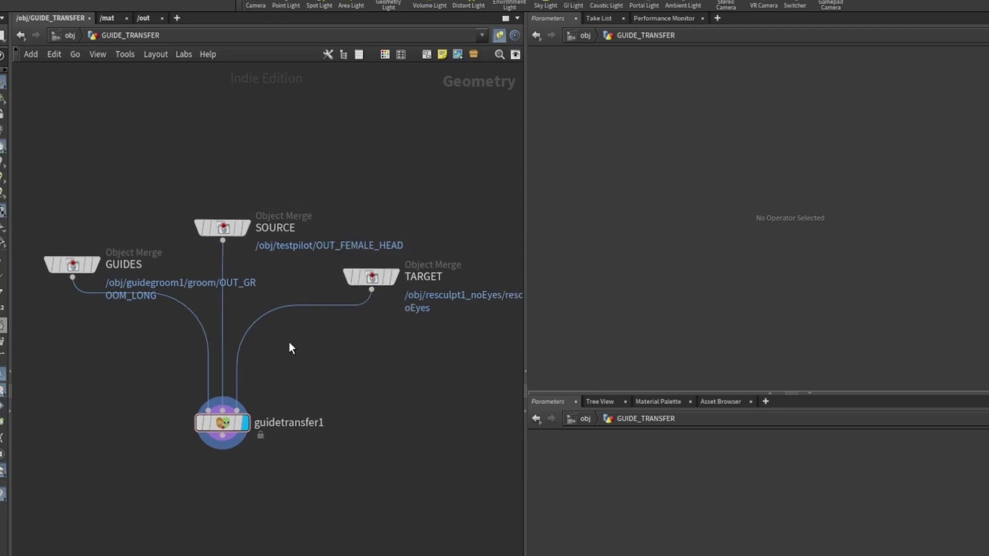
click(226, 420)
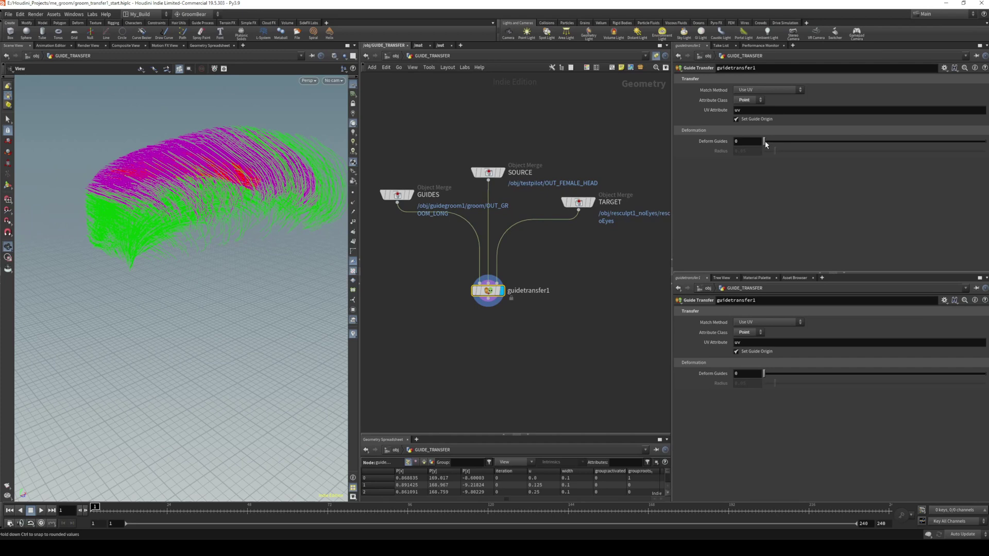
drag(765, 142, 985, 146)
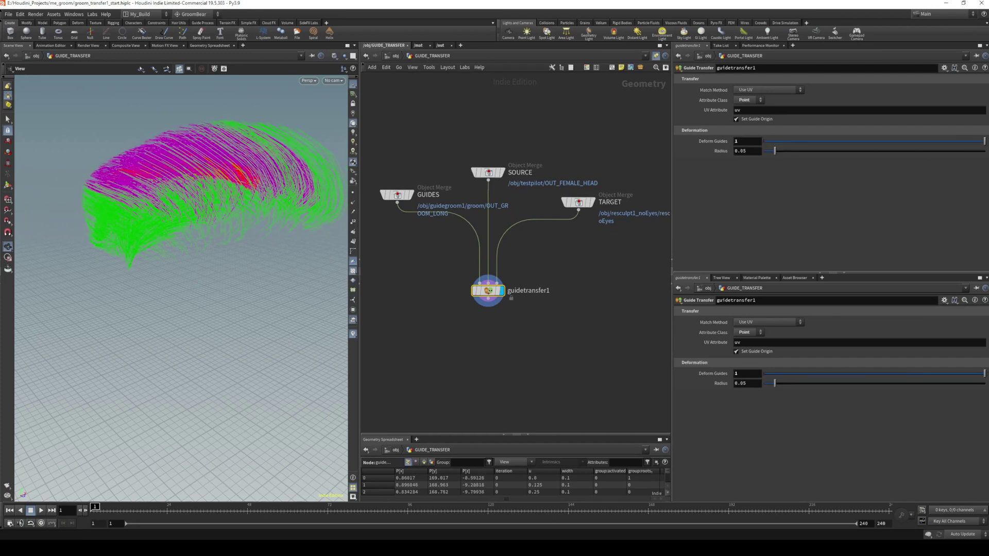
- Temporarily template the GUIDES node to compare the original guides with the deformed transferred guides
mouse_move(396, 199)
click(415, 213)
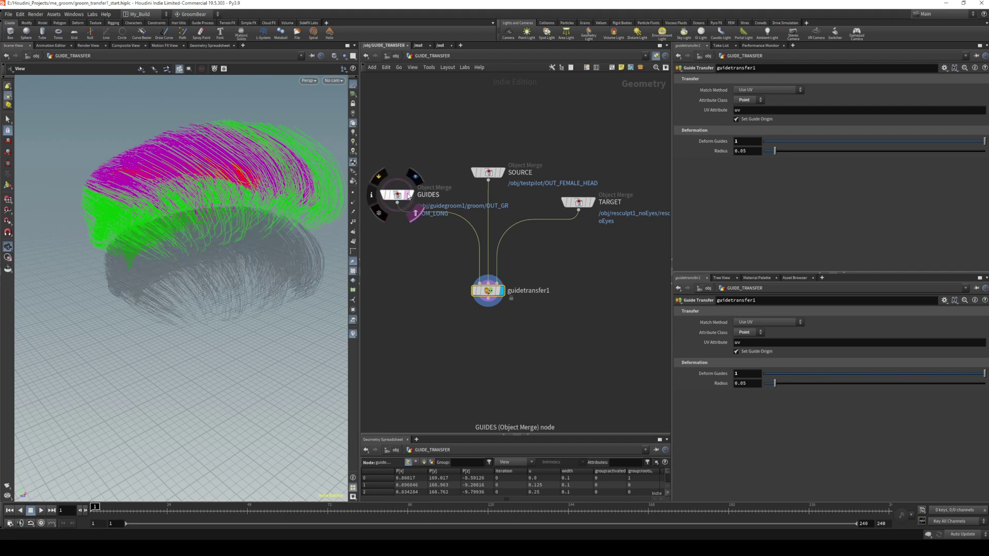
drag(258, 221, 310, 231)
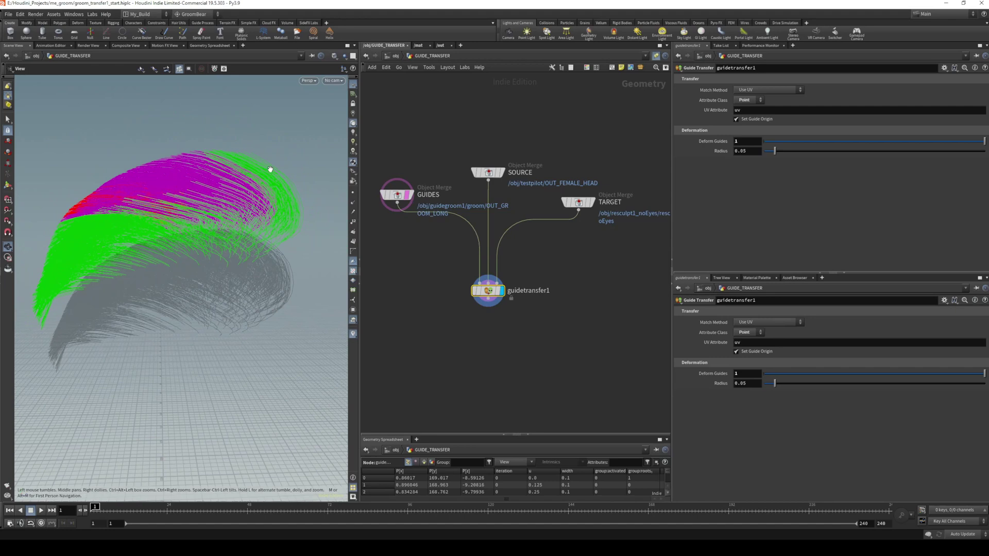
drag(787, 142, 985, 145)
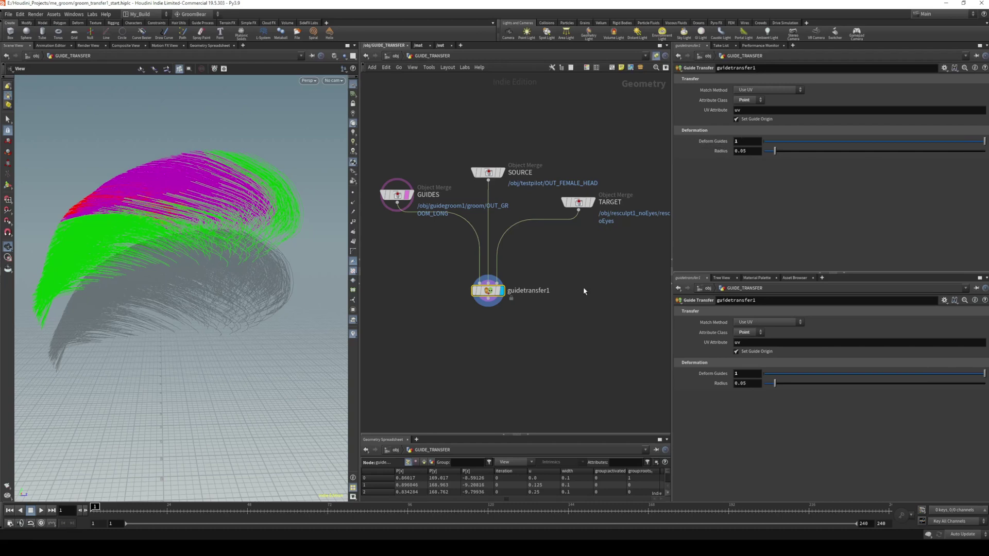
click(385, 194)
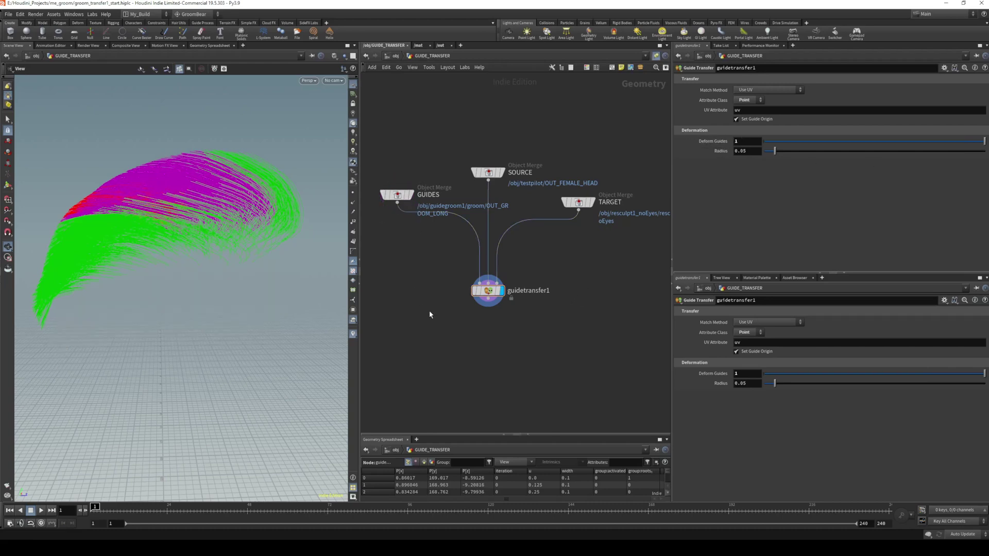
- Return to the object level, hide GUIDE_TRANSFER and move resculpt1_noEyes slightly farther from testpilot
key(u)
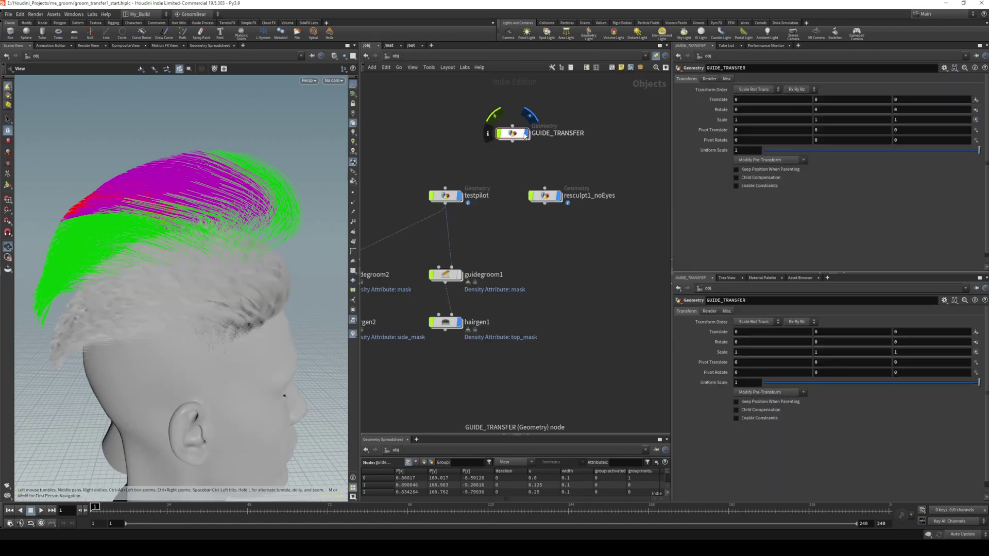
click(527, 133)
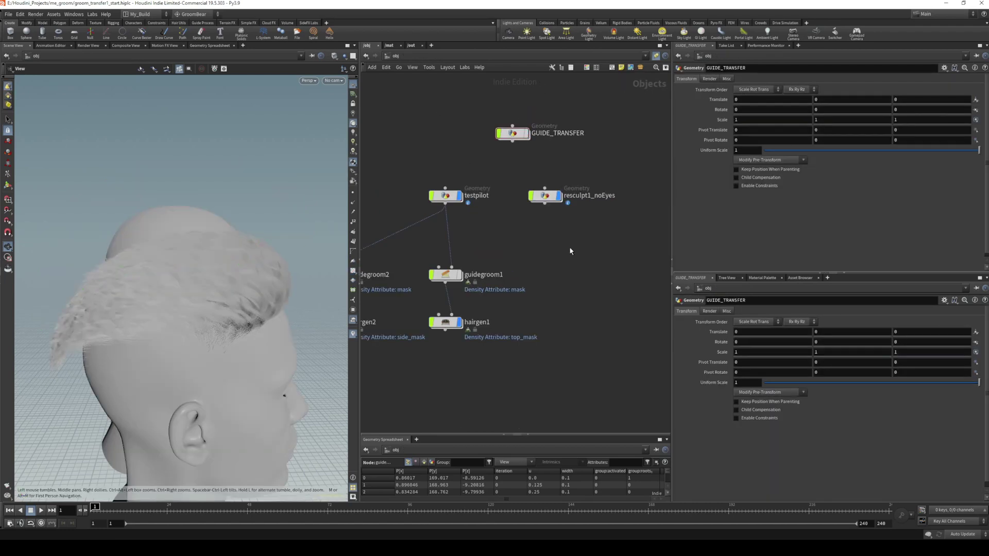
middle_drag(549, 246, 537, 247)
drag(250, 231, 228, 215)
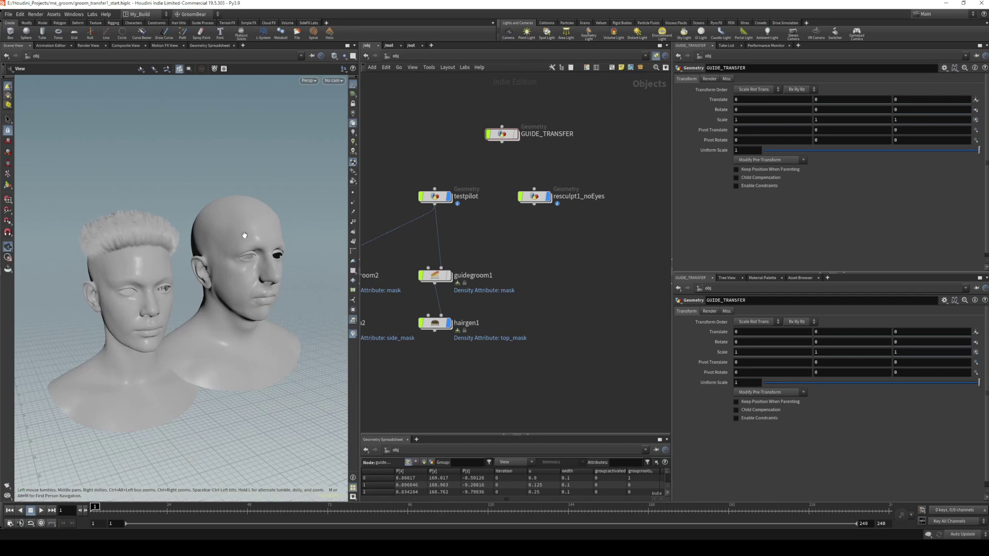
drag(528, 198, 541, 198)
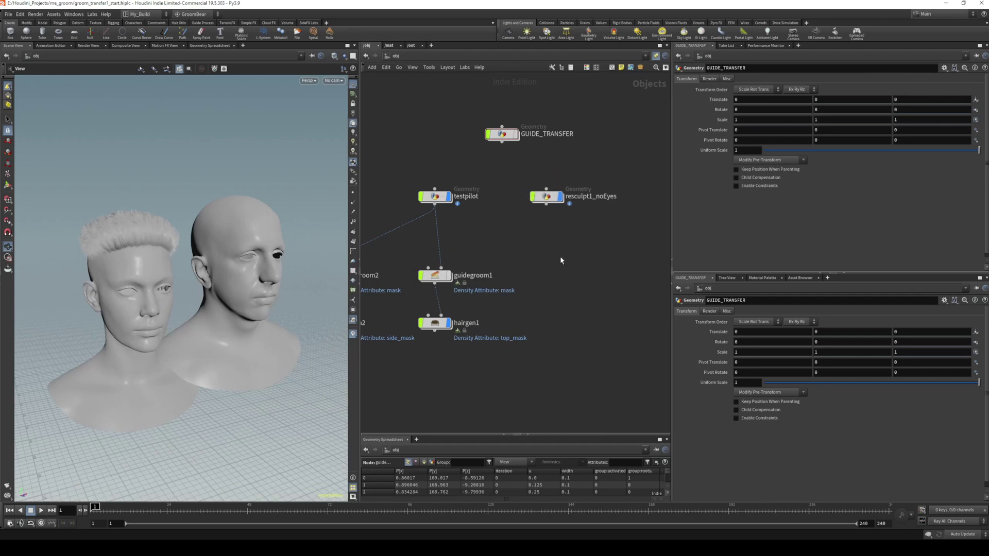
drag(276, 233, 234, 235)
- Duplicate guidegroom1, cut the copy's wire from testpilot and place it below resculpt1_noEyes
click(449, 273)
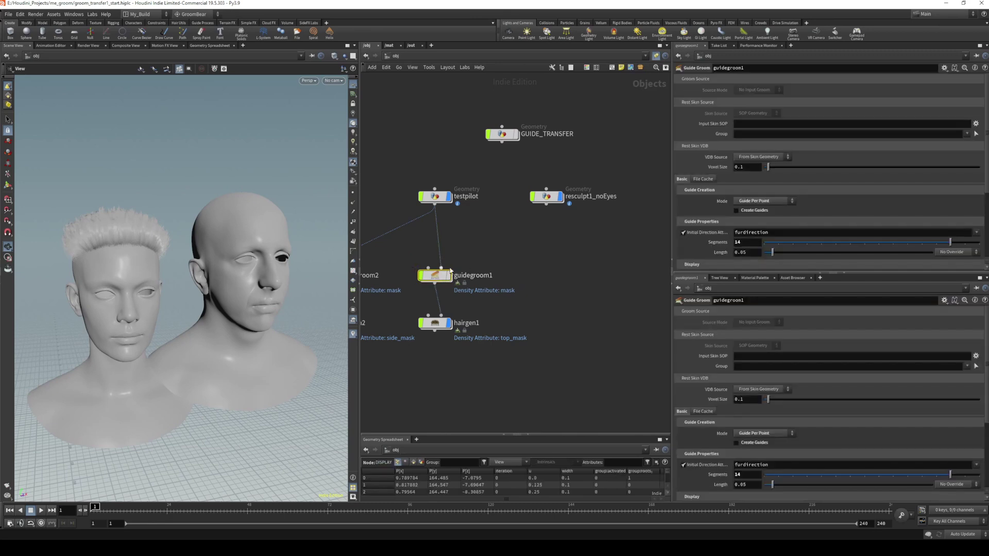
key(ctrl+c)
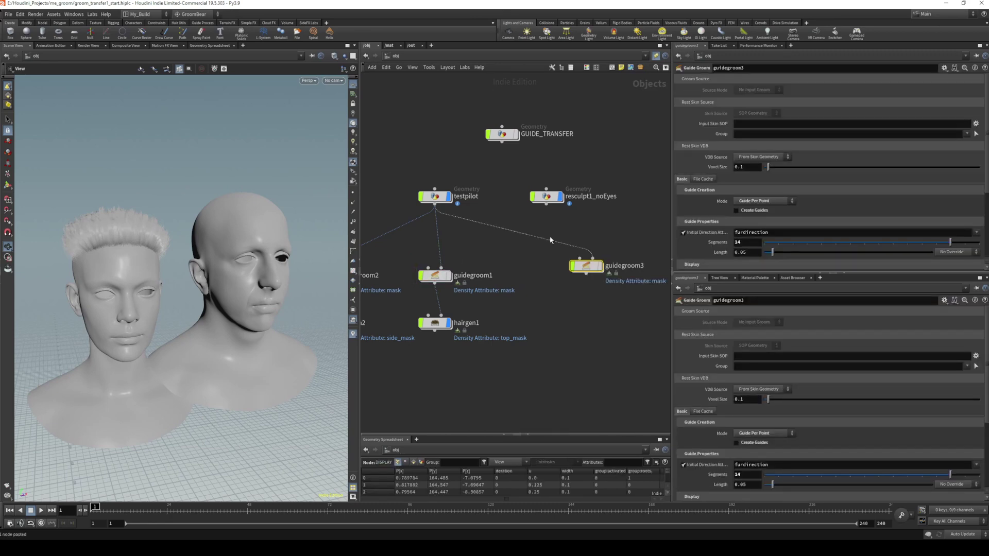
key(y)
mouse_move(555, 230)
mouse_down()
mouse_move(543, 252)
mouse_move(566, 273)
mouse_up()
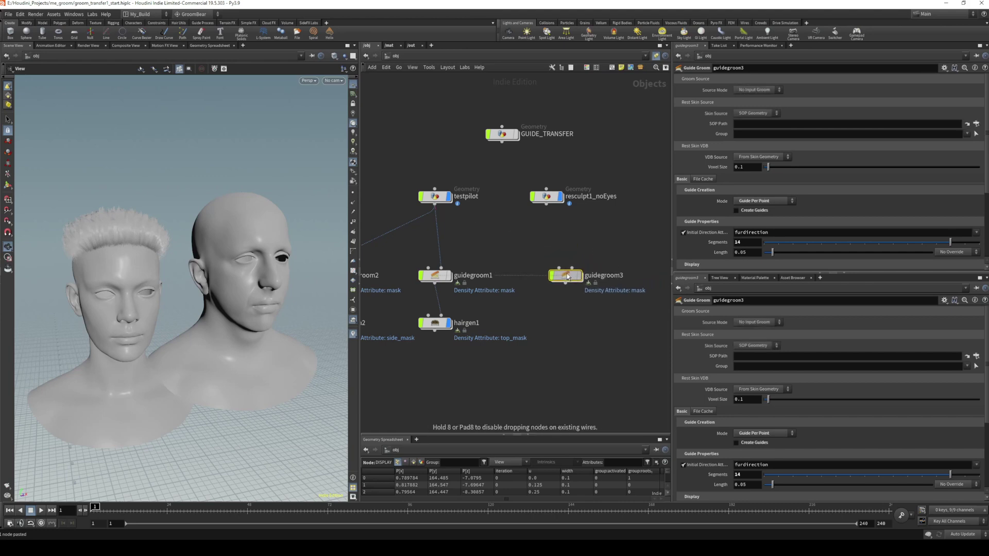
- Inside testpilot, copy the seven mask nodes: the three attribpaint nodes, both attribute nodes and both attribcopy nodes
double_click(452, 202)
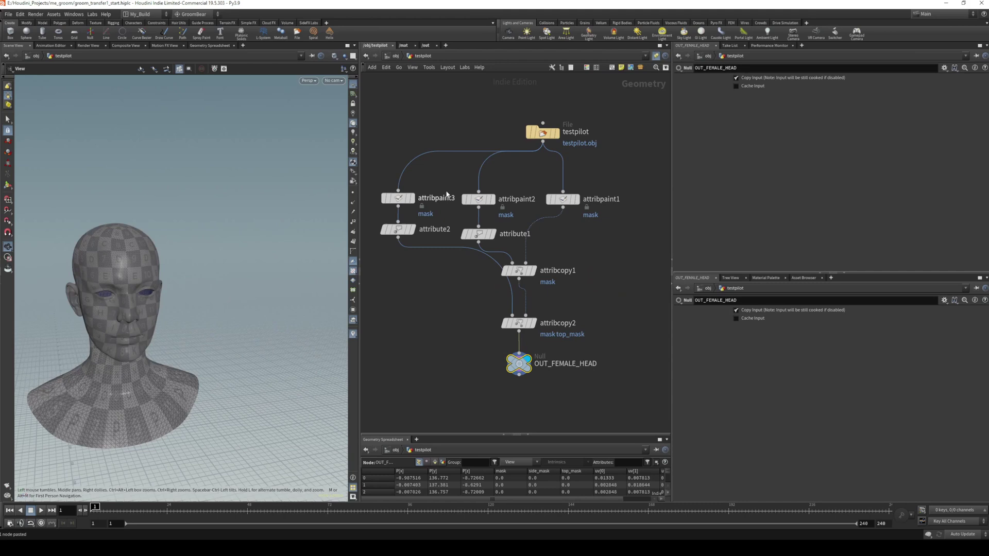
drag(555, 135, 555, 129)
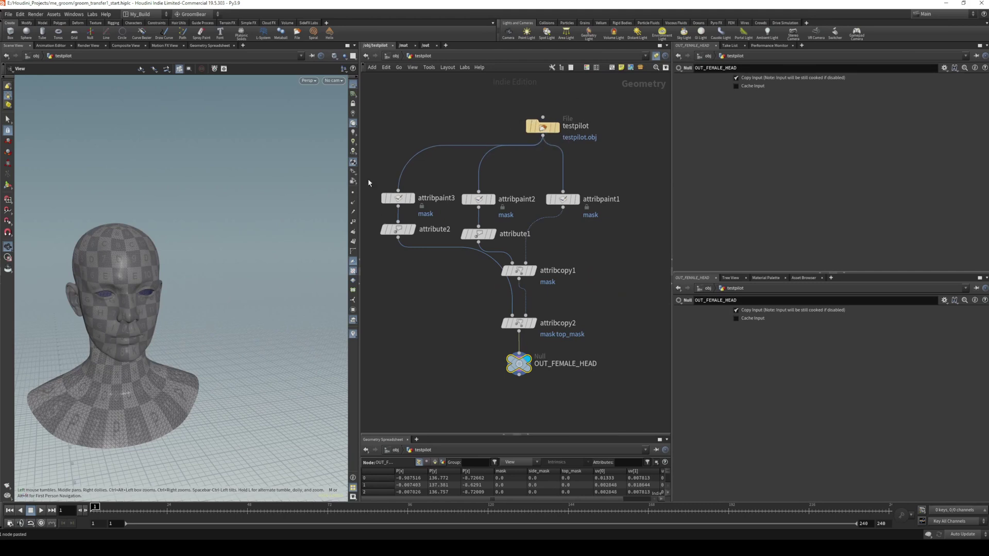
drag(369, 179, 626, 327)
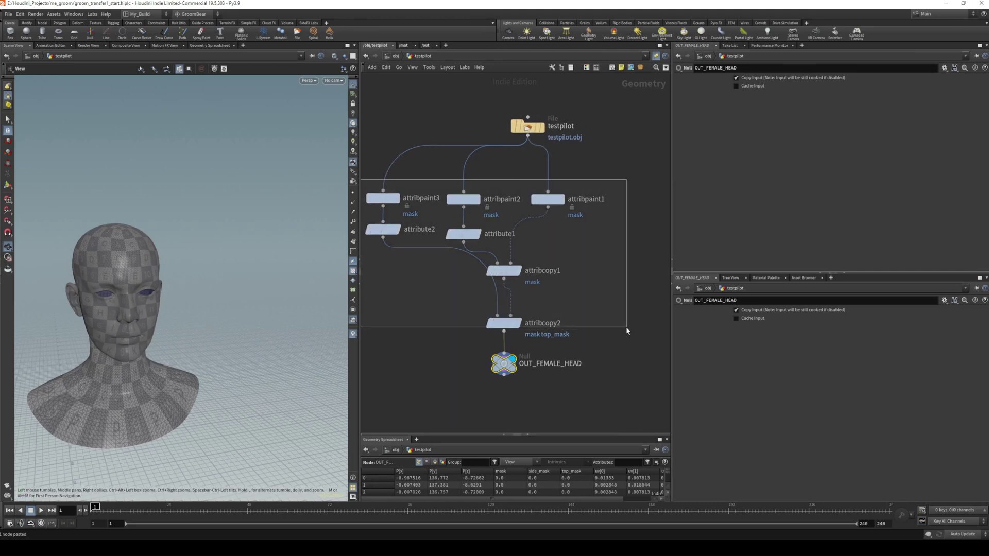
click(504, 323)
mouse_move(633, 180)
mouse_down()
mouse_move(365, 317)
mouse_move(364, 331)
mouse_up()
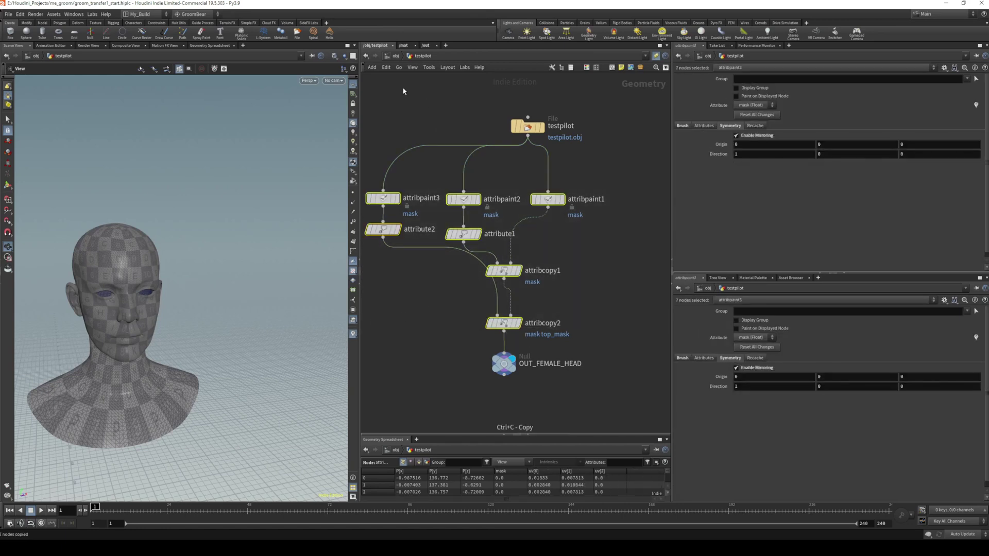
- Paste the copied mask nodes inside resculpt1_noEyes, spacing its file and transform1 nodes apart to make room
click(392, 56)
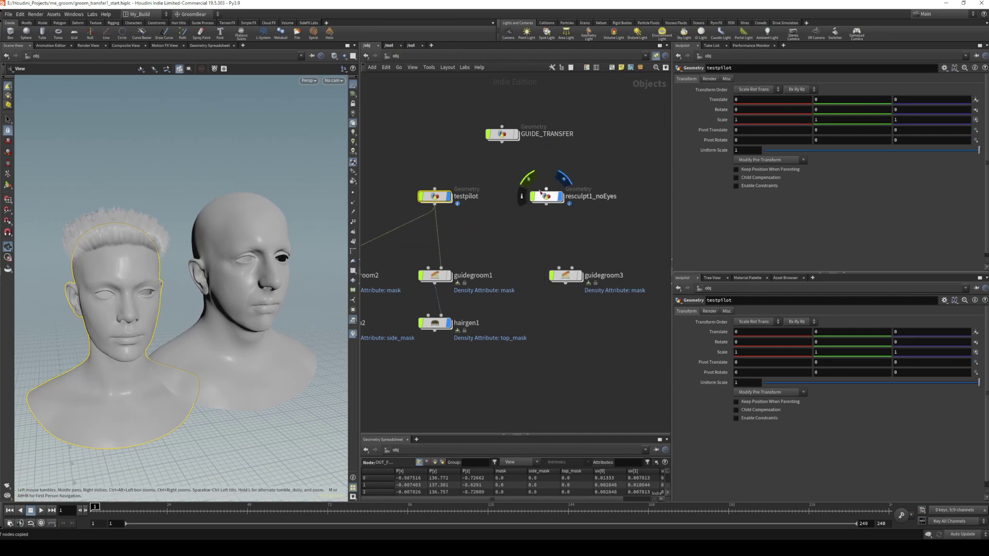
double_click(545, 198)
drag(503, 332, 512, 418)
scroll(558, 329, down, 3)
middle_drag(572, 318, 554, 265)
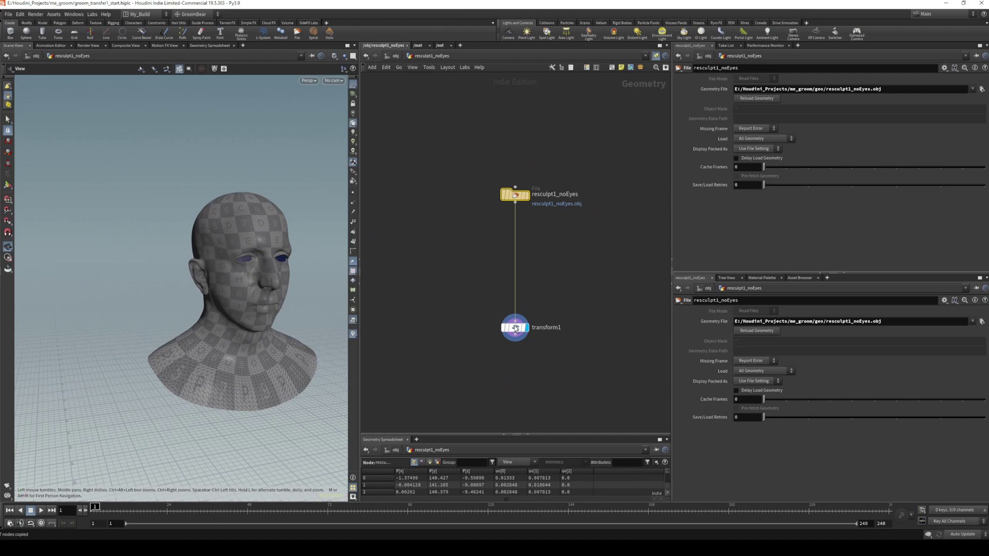
drag(515, 327, 516, 347)
key(ctrl+v)
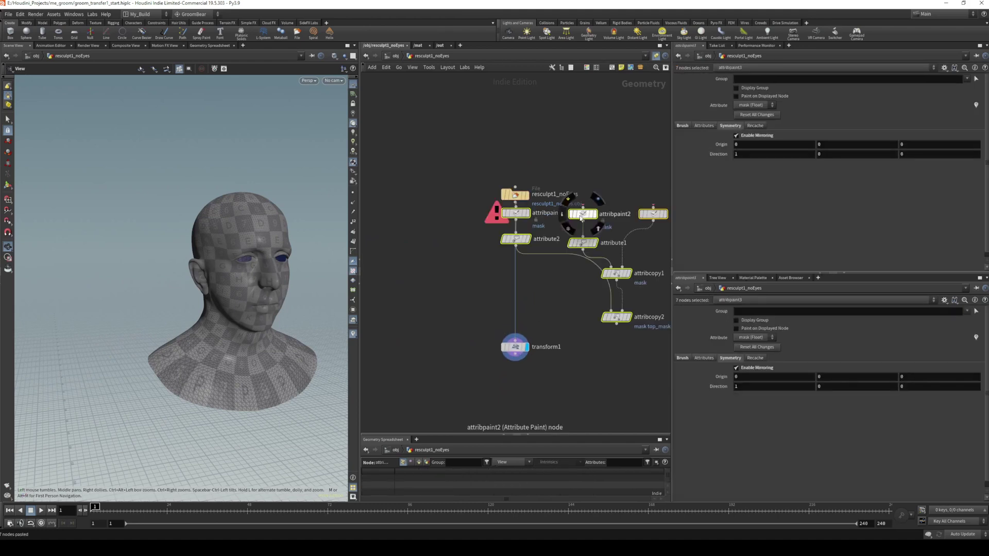
- Position the pasted nodes below the resculpt1_noEyes file node and wire its output into all three attribpaint nodes
click(553, 239)
drag(515, 202, 487, 229)
drag(515, 203, 597, 247)
click(554, 231)
click(515, 202)
click(624, 231)
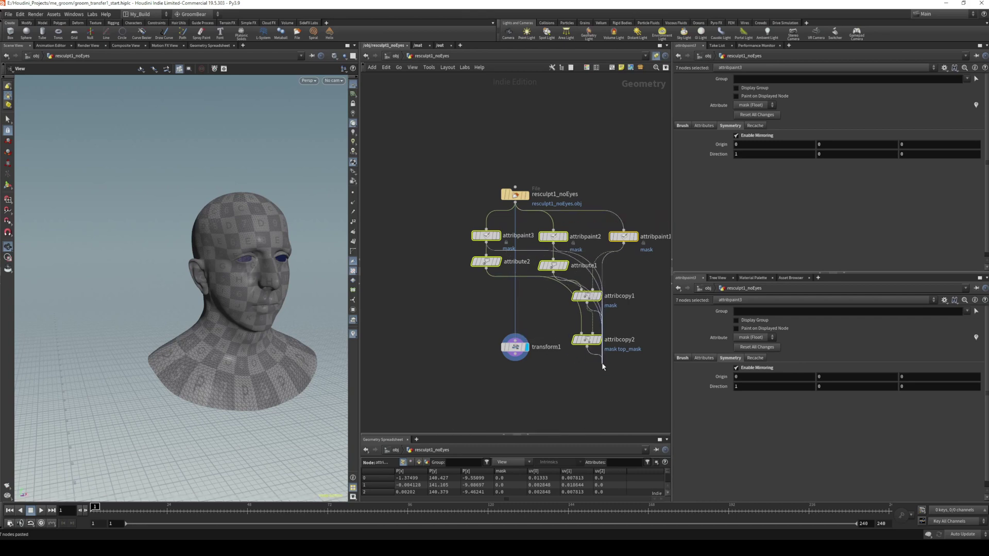
- Connect attribcopy2's output to transform1 and move transform1 below the mask nodes
click(628, 406)
click(587, 346)
click(515, 341)
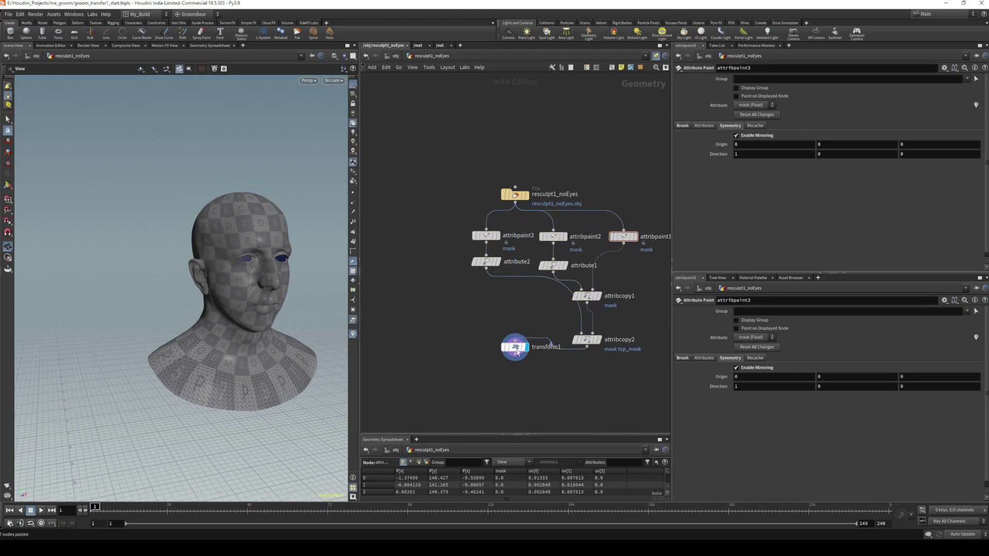
drag(515, 350, 516, 389)
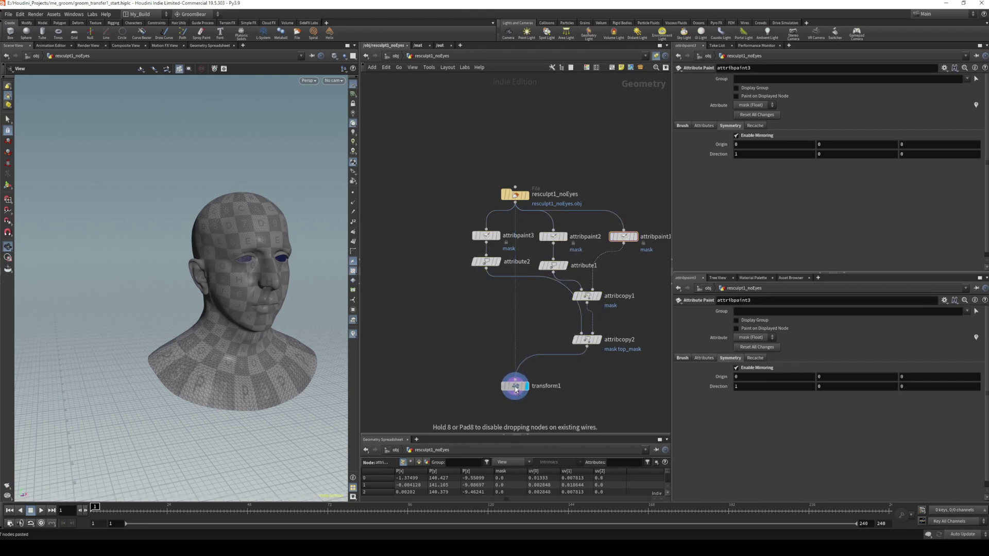
- Display attribpaint3, attribpaint2 and attribpaint1 in turn to examine their painted masks on the resculpted head
click(497, 236)
click(498, 237)
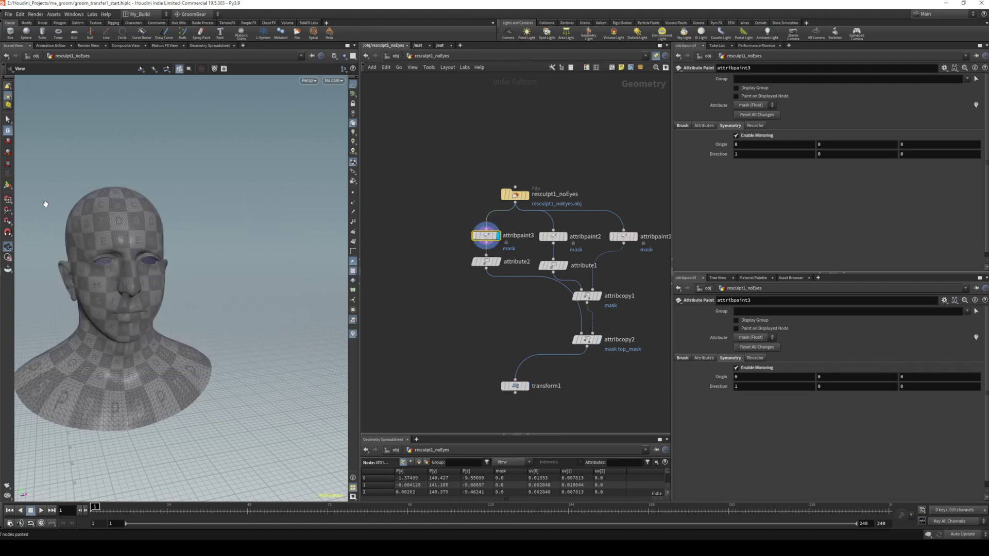
click(8, 186)
alt+drag(95, 168, 162, 187)
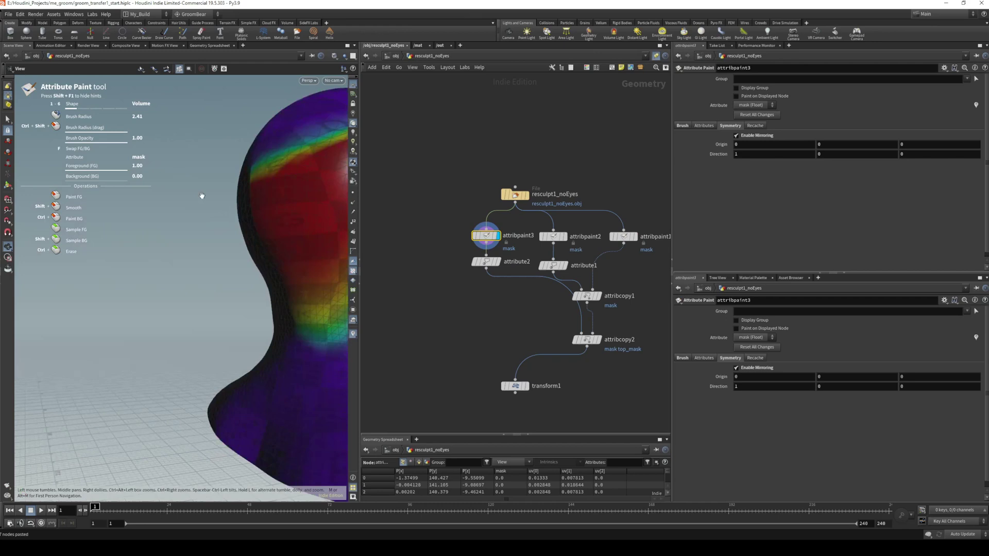
drag(202, 196, 273, 217)
middle_drag(274, 217, 254, 217)
mouse_move(254, 216)
mouse_down()
mouse_move(305, 219)
mouse_move(236, 221)
mouse_up()
click(563, 237)
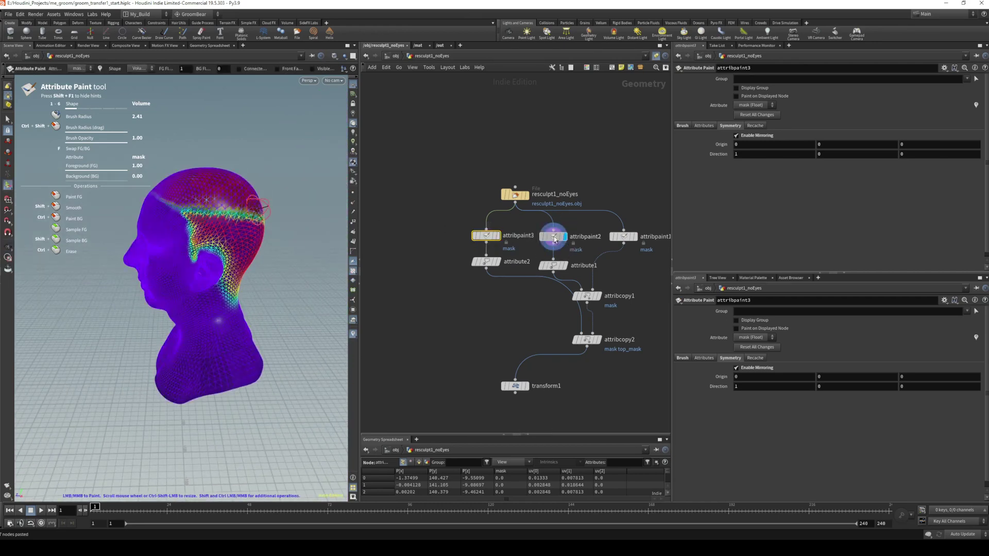
click(633, 237)
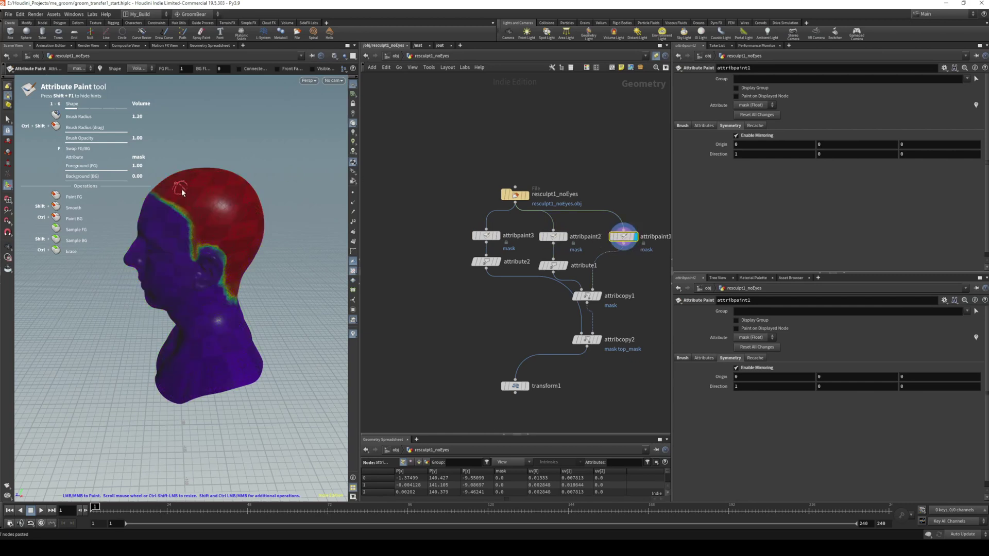
- Add a Null node connected to transform1's output and place it directly beneath
mouse_move(526, 389)
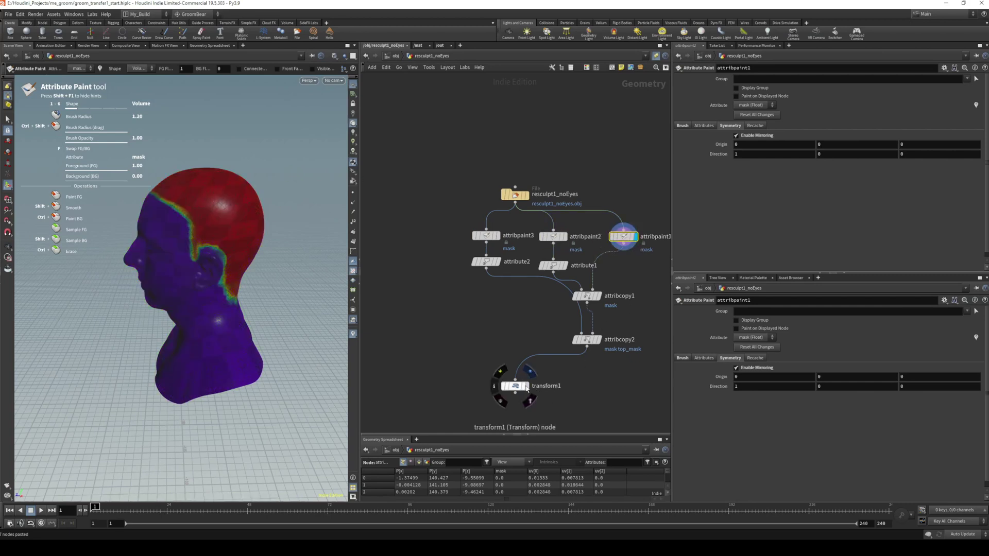
middle_drag(622, 373, 611, 346)
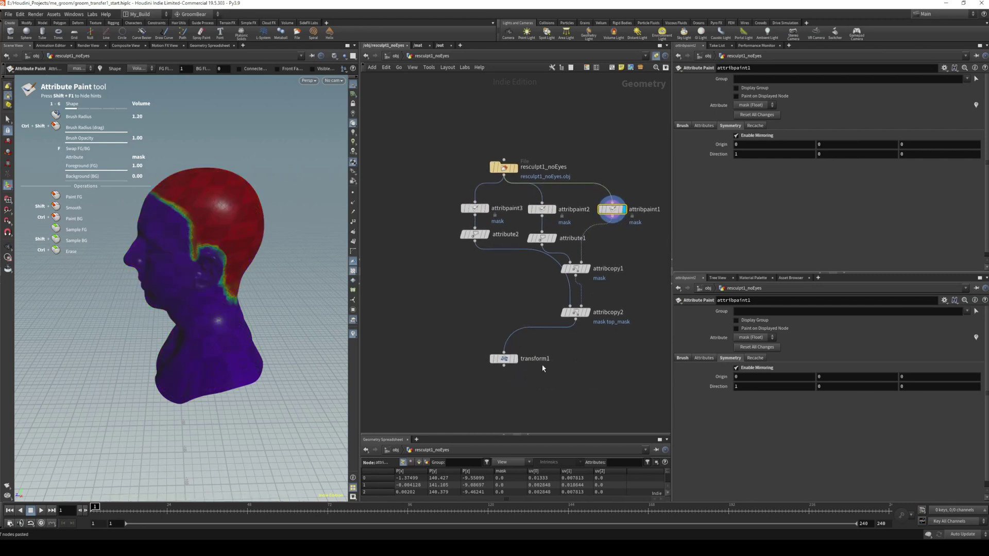
click(504, 369)
key(Tab)
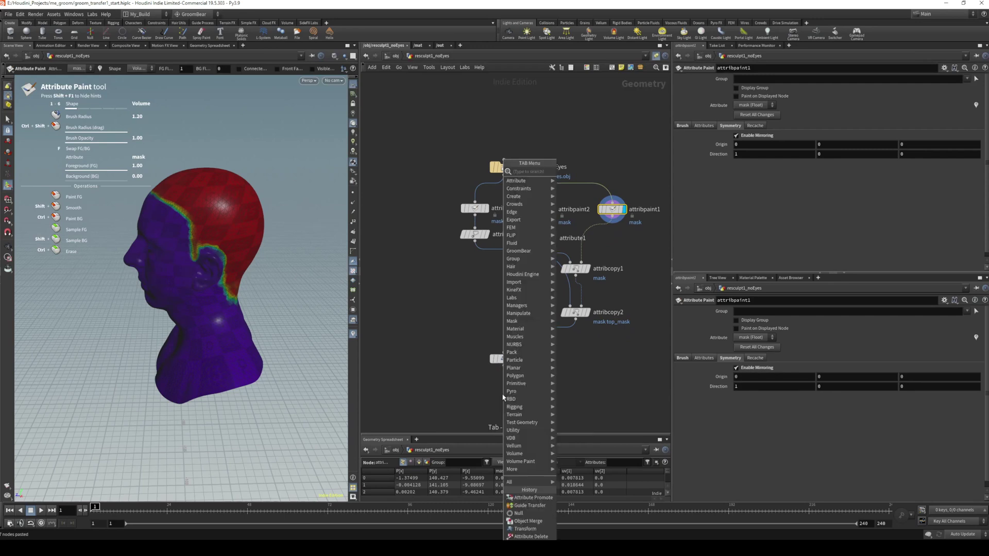
text(null)
key(Return)
click(503, 395)
- Display the new null below transform1 and rename it OUT_MALE_SKIN
scroll(508, 403, up, 2)
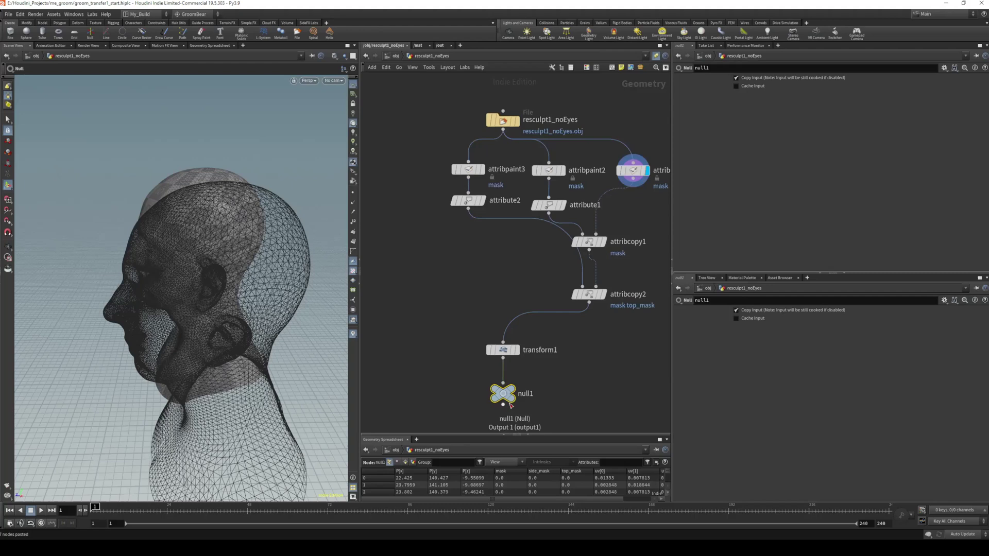
scroll(525, 401, up, 3)
middle_drag(590, 380, 591, 361)
click(496, 363)
click(519, 368)
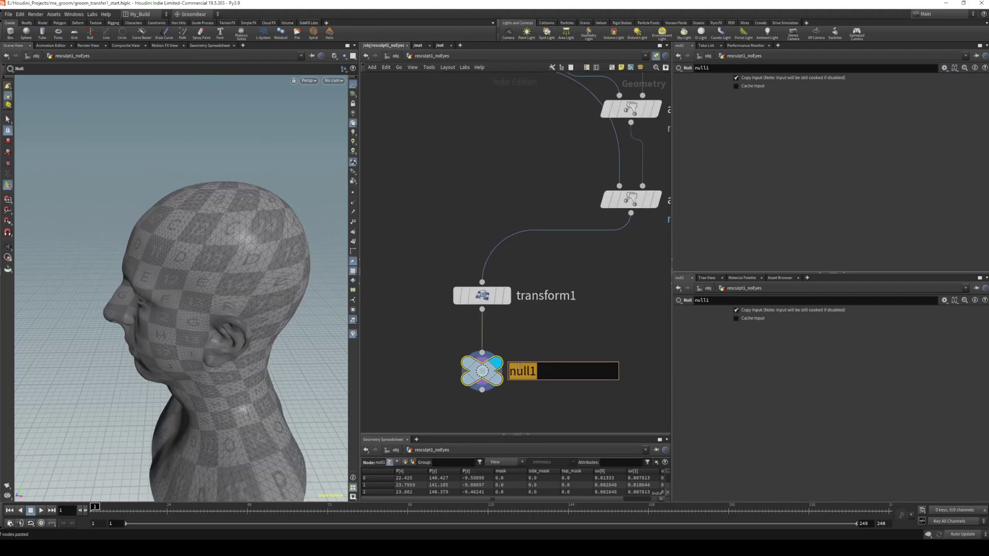
text(OUT_MALE_SKIN)
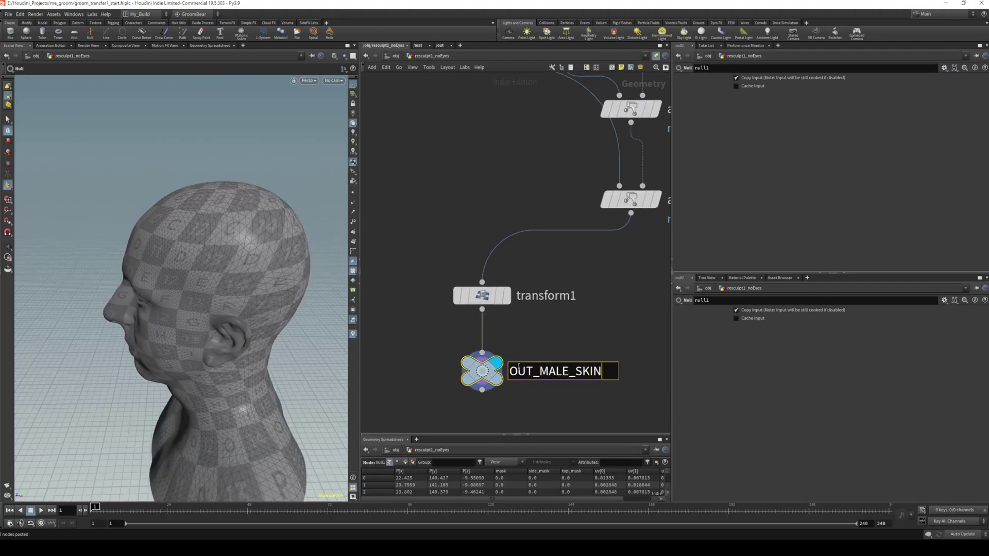
key(Return)
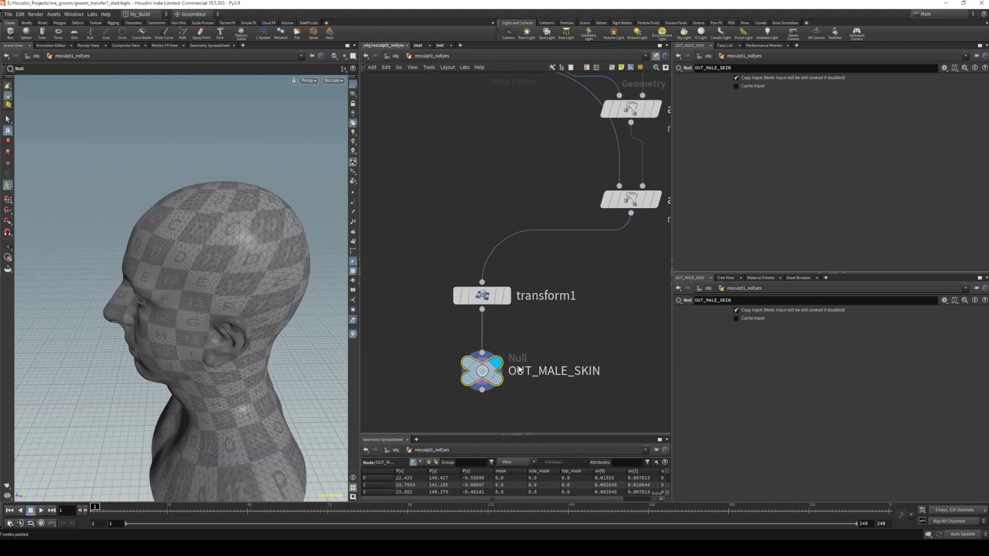
- At object level, move guidegroom3 slightly up and connect resculpt1_noEyes to its skin input
click(400, 55)
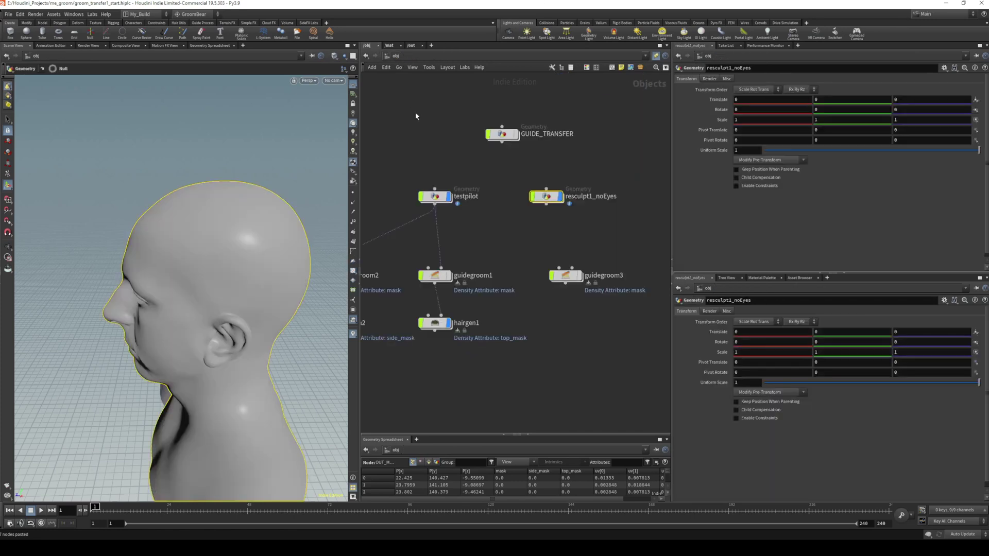
drag(566, 275, 567, 265)
drag(546, 204, 566, 259)
- Inside guidegroom3's groom network, delete the sticky note, the groombear1 node and the OUT_GROOM_LONG null
double_click(571, 266)
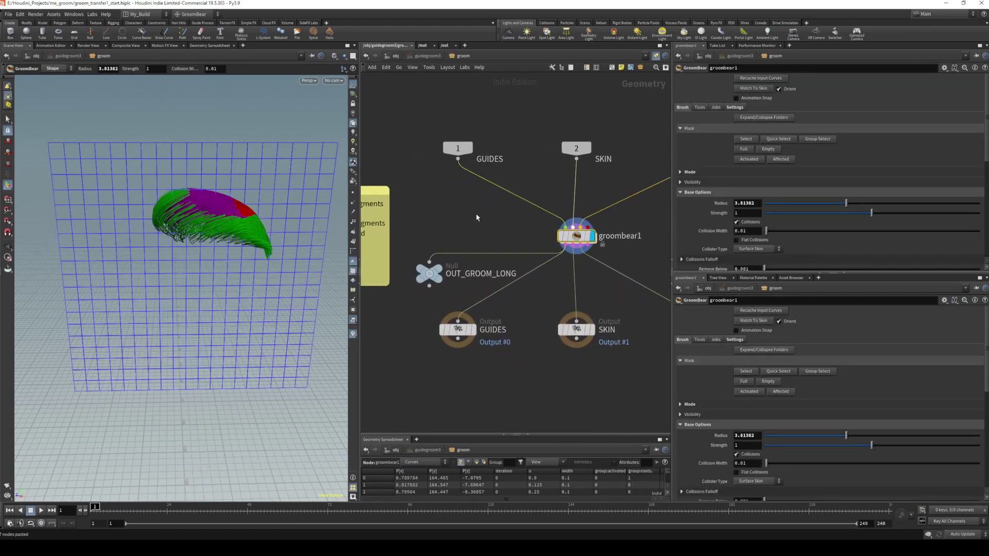
click(435, 218)
key(Delete)
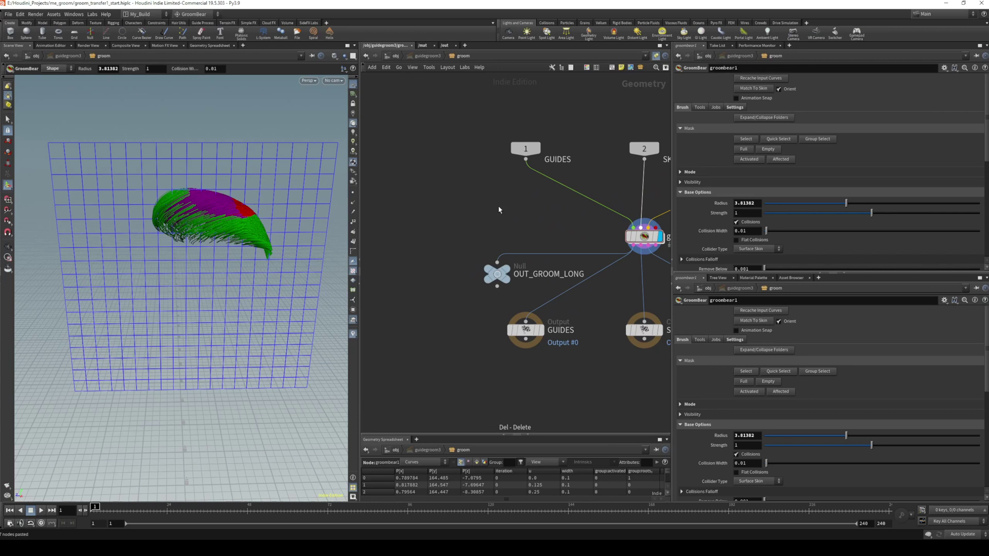
middle_drag(513, 205, 451, 216)
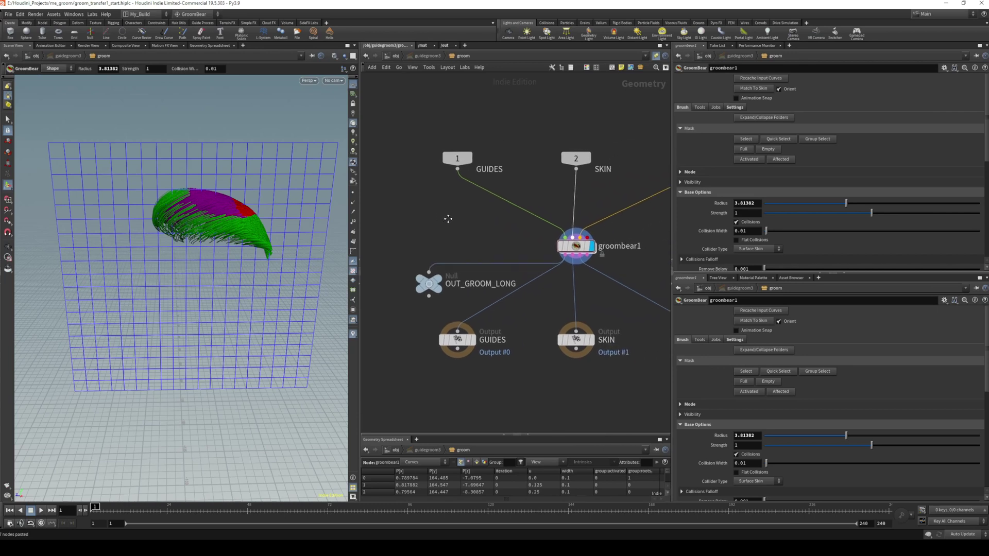
click(581, 247)
mouse_move(579, 248)
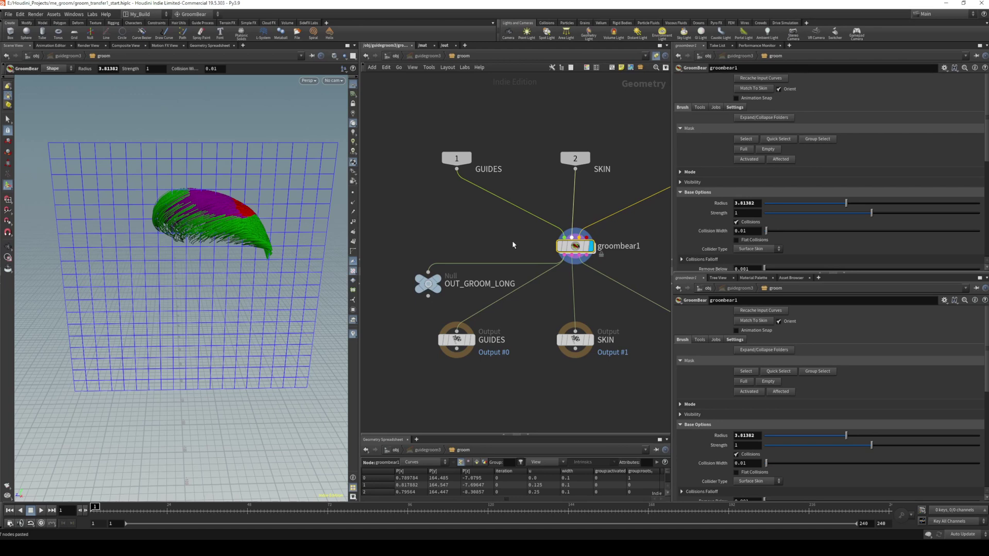
key(Delete)
click(443, 282)
key(Delete)
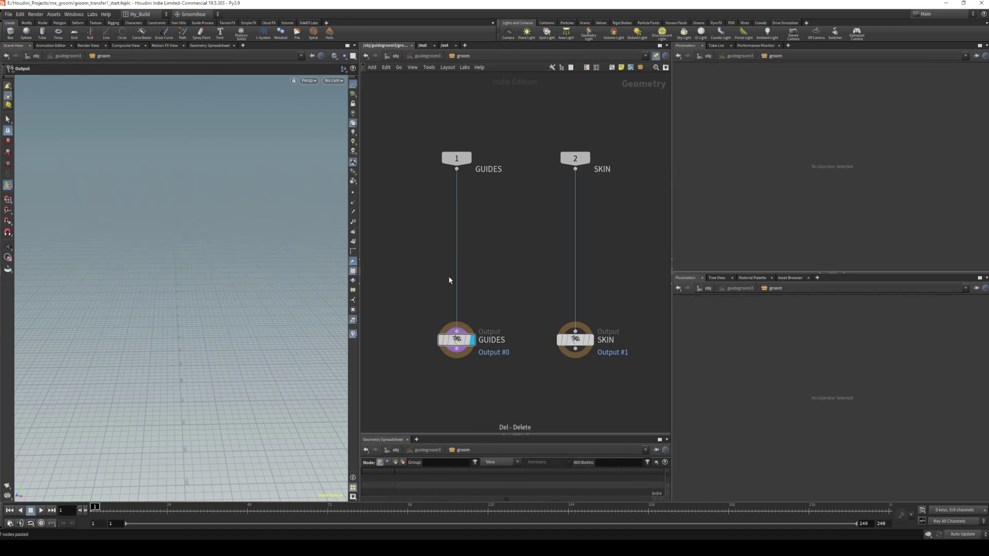
- Add an Object Merge node beside the GUIDES input in guidegroom3's groom network
key(Tab)
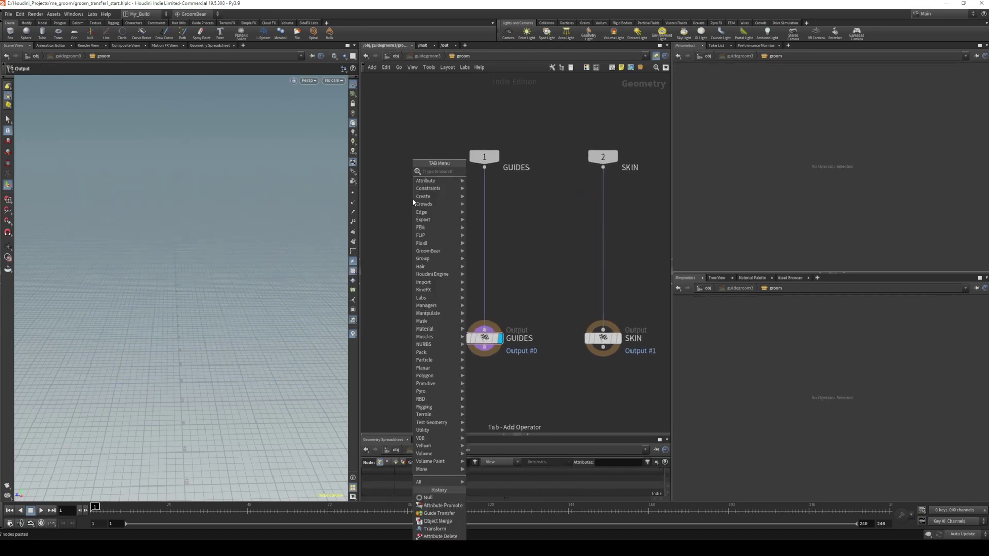
text(obje)
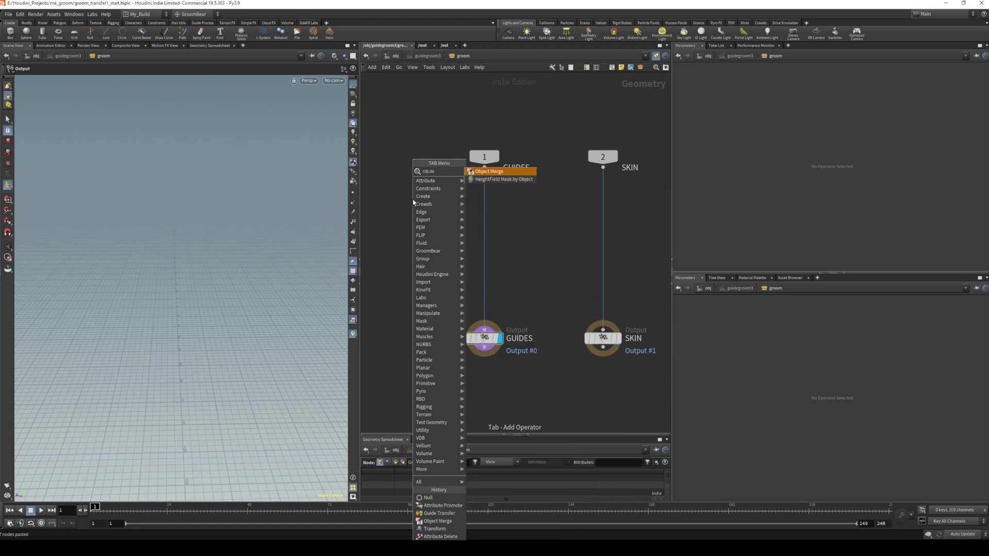
key(Return)
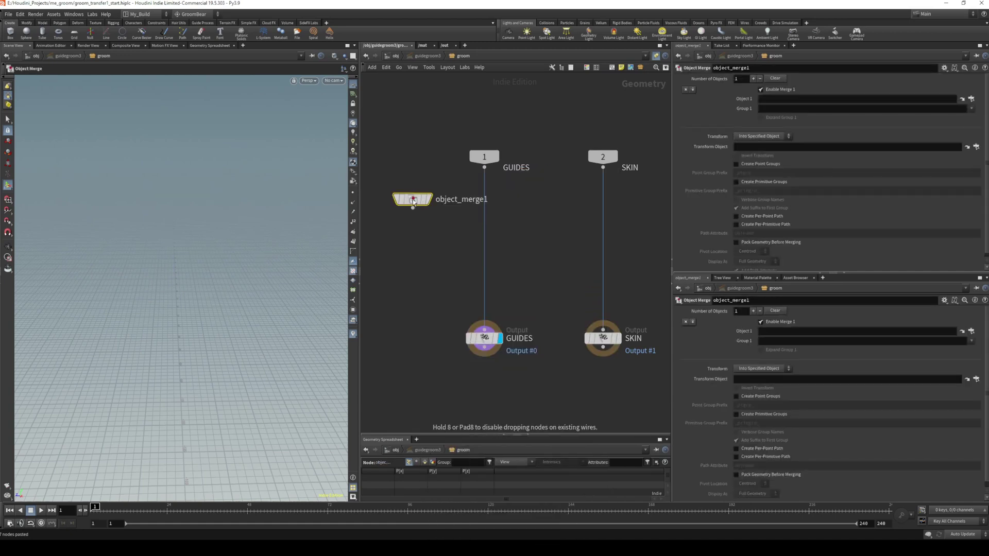
- Inside GUIDE_TRANSFER, add a Null node connected to guidetransfer1's output and place it directly beneath
click(396, 56)
click(499, 132)
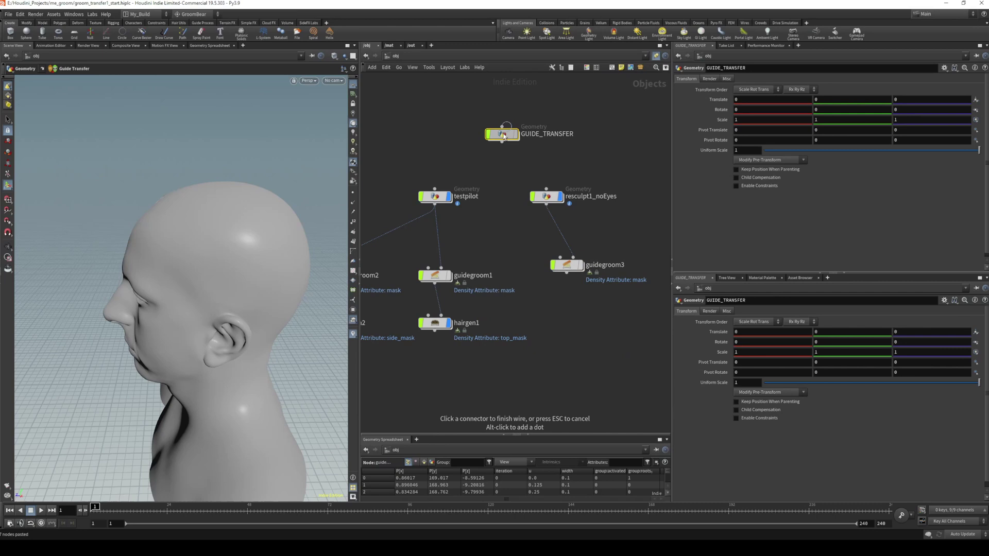
double_click(503, 135)
click(485, 299)
key(Tab)
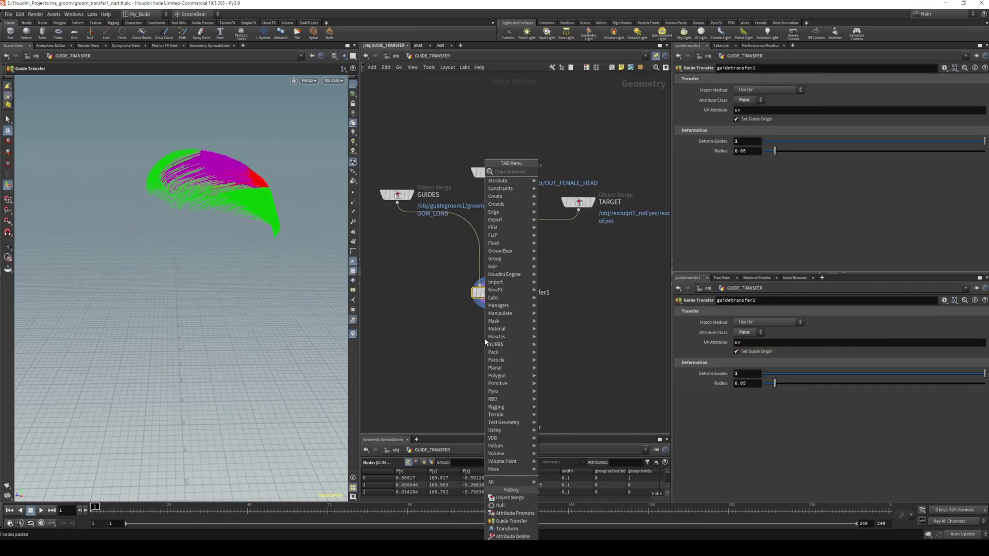
text(null)
key(Return)
click(485, 339)
scroll(471, 349, up, 3)
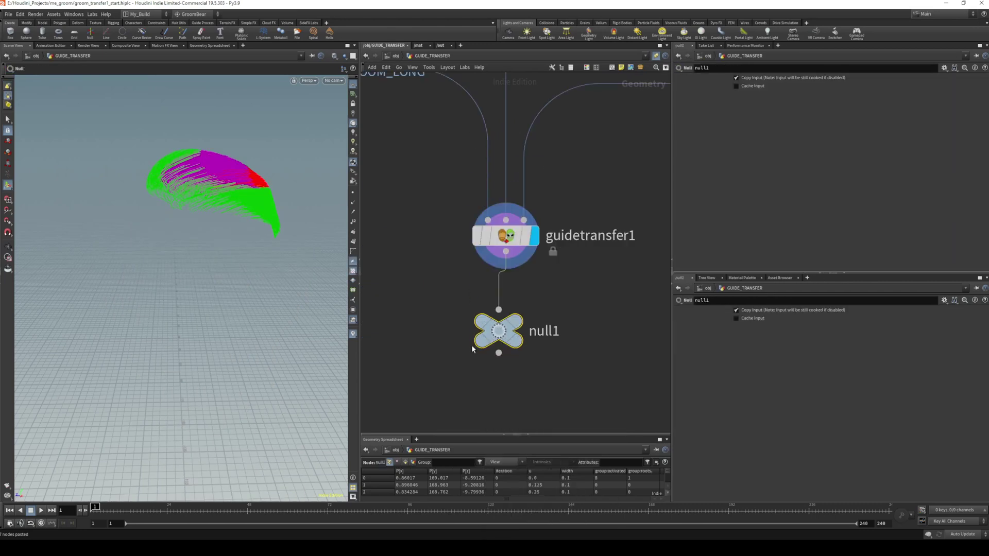
- Rename the null below guidetransfer1 to OUT_TRANSFER_TOP and set it as the displayed node
double_click(546, 331)
text(OUT_TRANSFER)
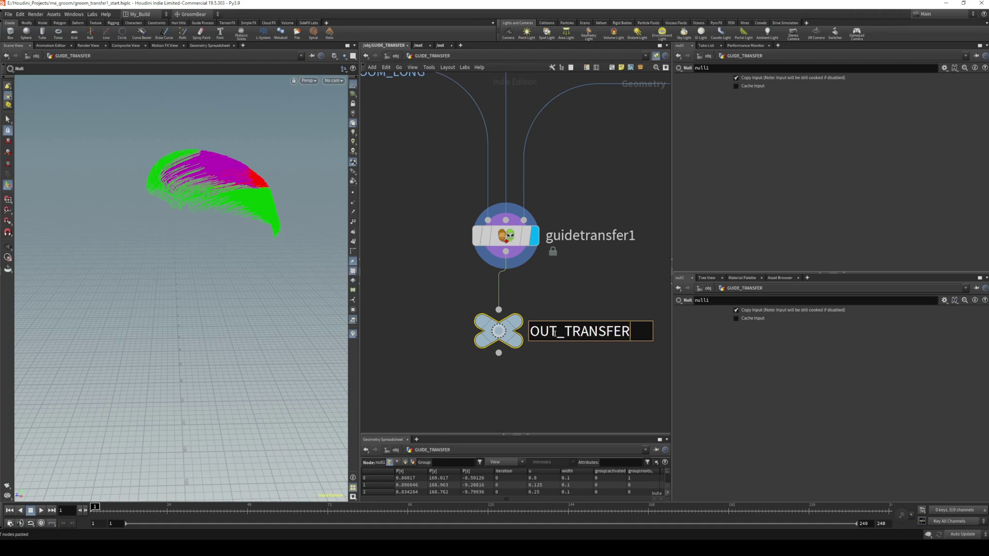
text(_TOP)
key(Return)
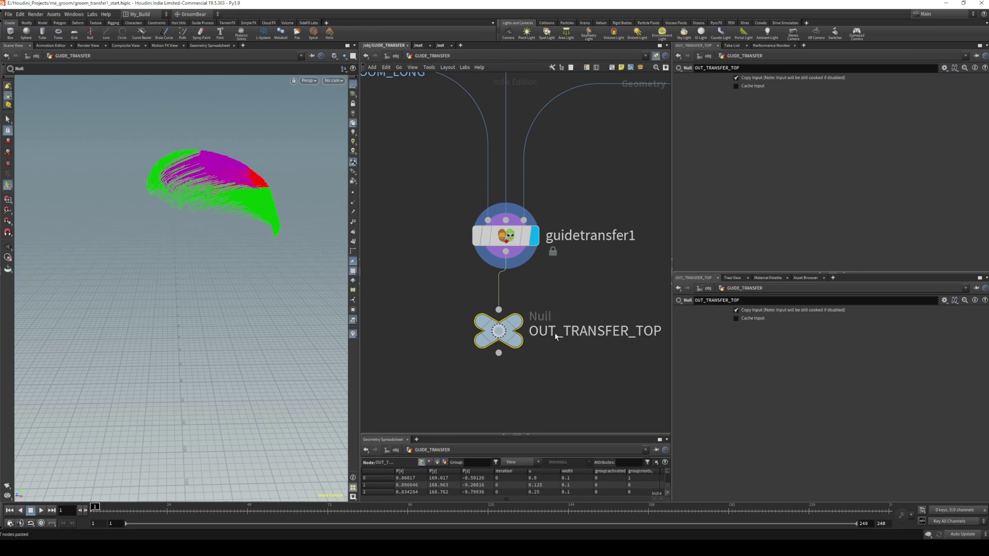
click(517, 321)
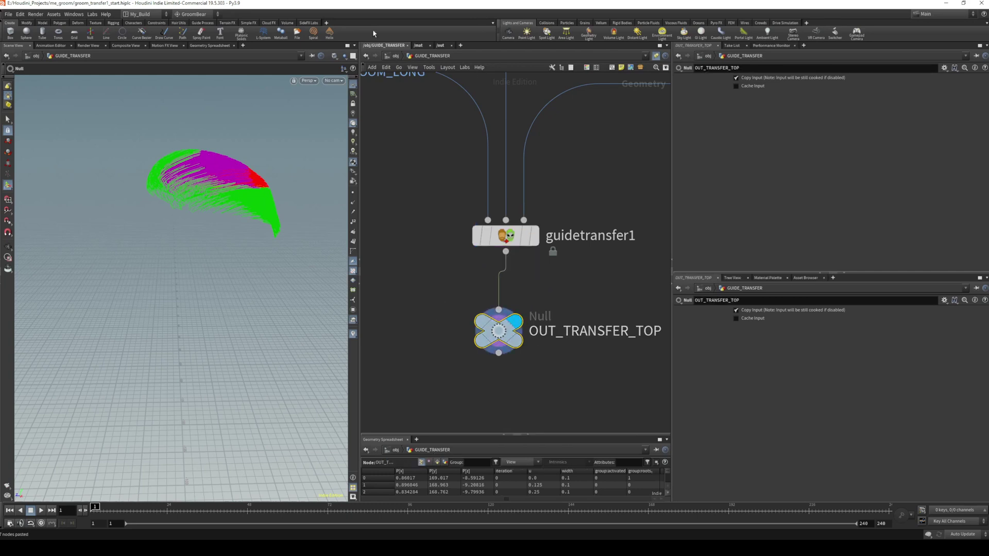
- Copy the OUT_TRANSFER_TOP null and set object_merge1's Object 1 in guidegroom3 to /obj/GUIDE_TRANSFER/OUT_TRANSFER_TOP
key(ctrl+c)
key(u)
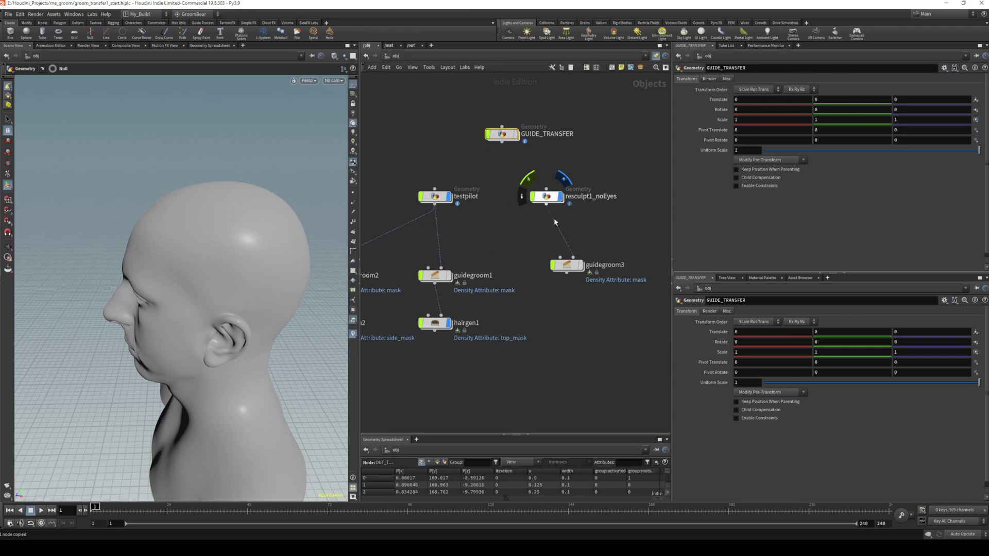
double_click(567, 265)
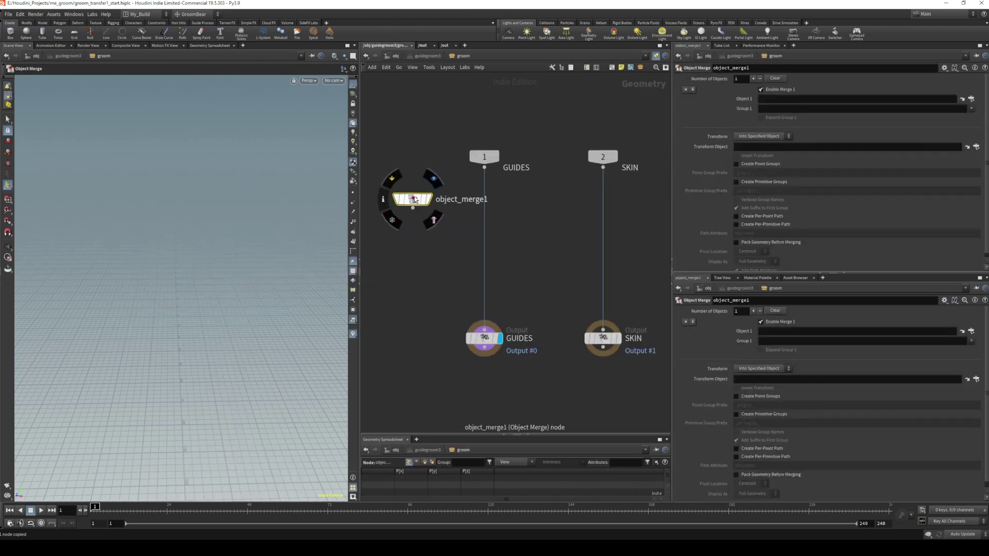
click(842, 99)
key(Return)
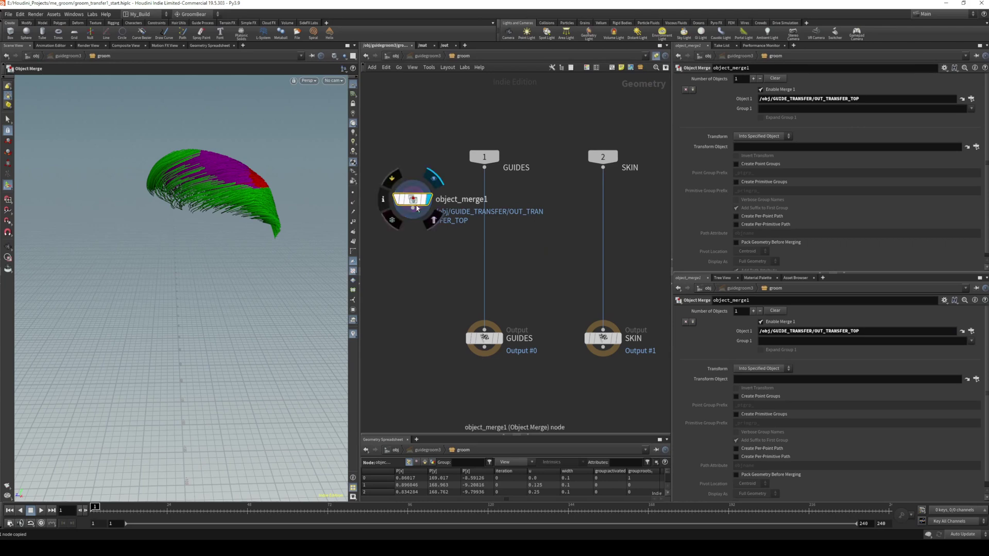
- Wire object_merge1 into the GUIDES output in place of the GUIDES input and position it between the two
drag(413, 215, 497, 264)
drag(496, 326, 484, 328)
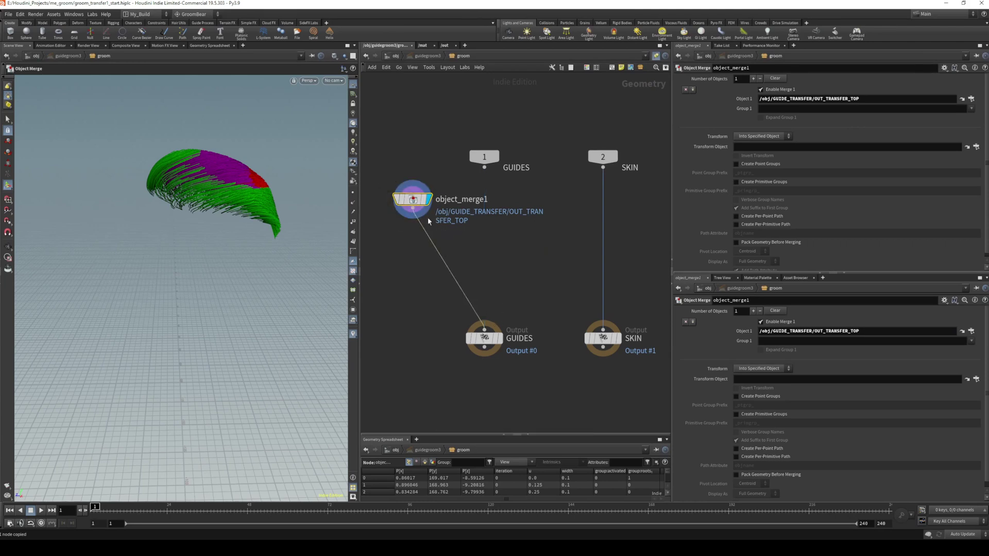
drag(413, 201, 483, 213)
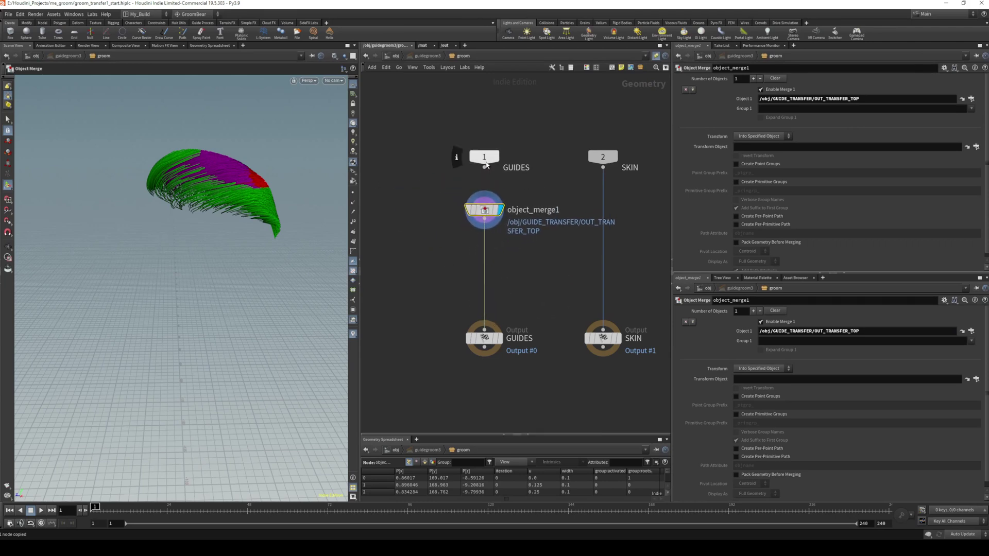
middle_drag(563, 278, 488, 263)
key(h)
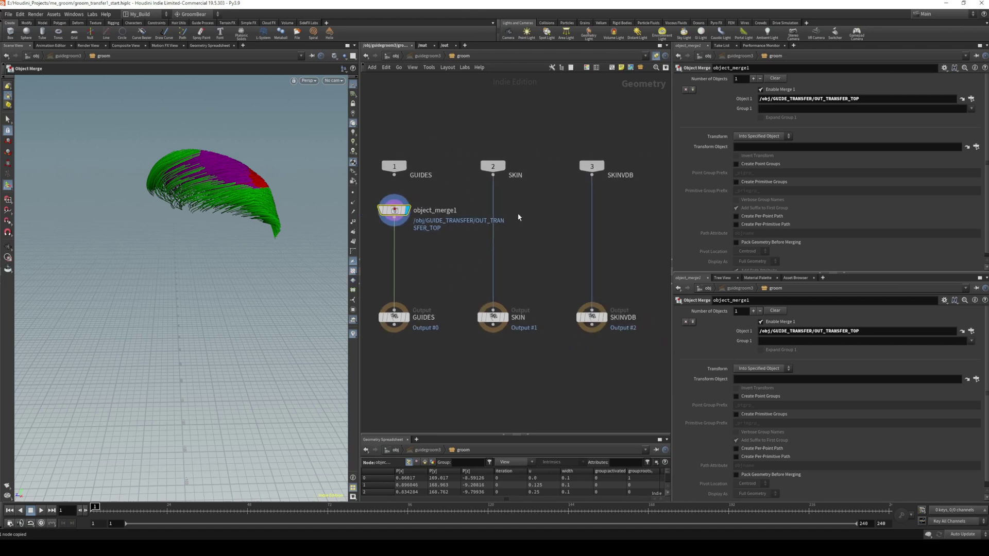
- Return to object level and turn on guidegroom3's display to view it with both heads
click(394, 57)
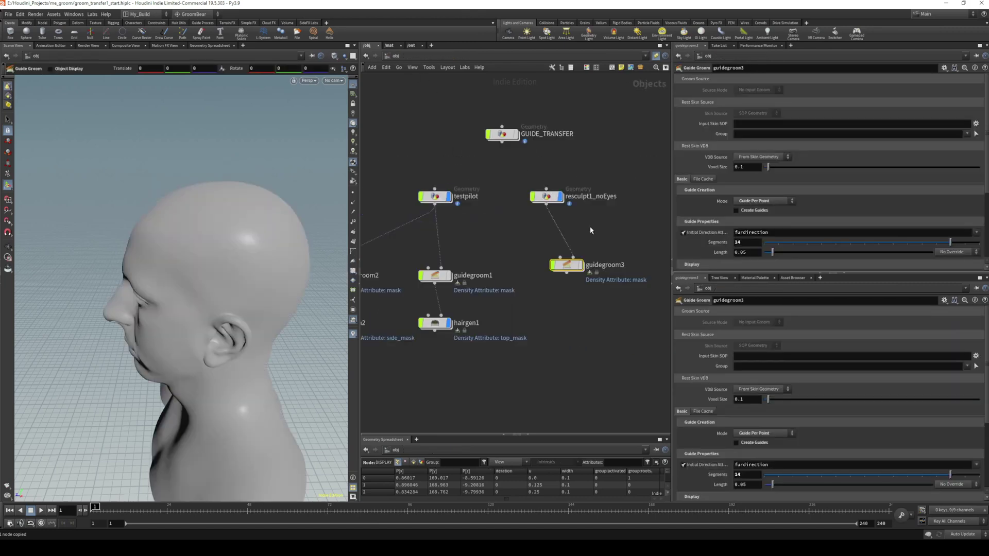
click(582, 266)
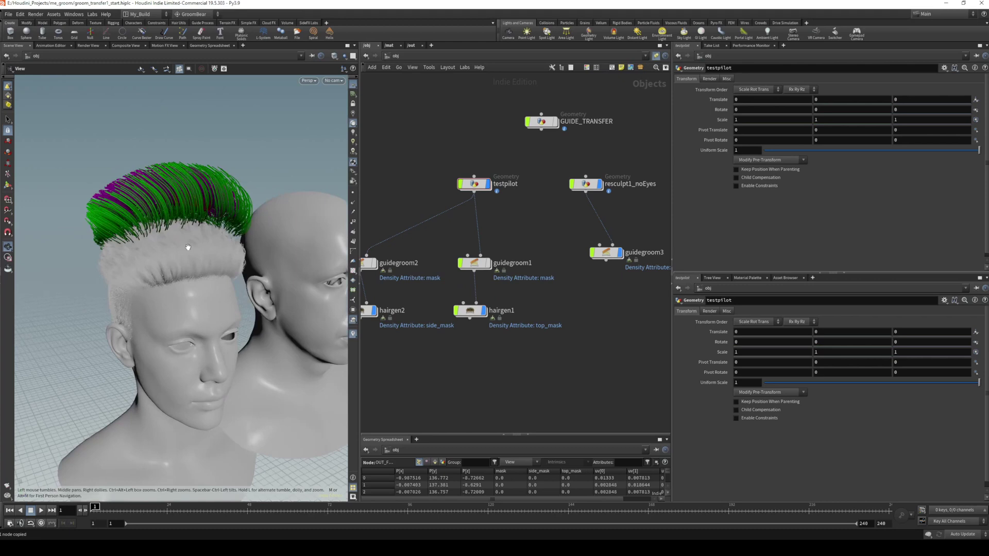
drag(188, 248, 196, 244)
- Check which object the SOURCE object merge inside GUIDE_TRANSFER references
double_click(546, 125)
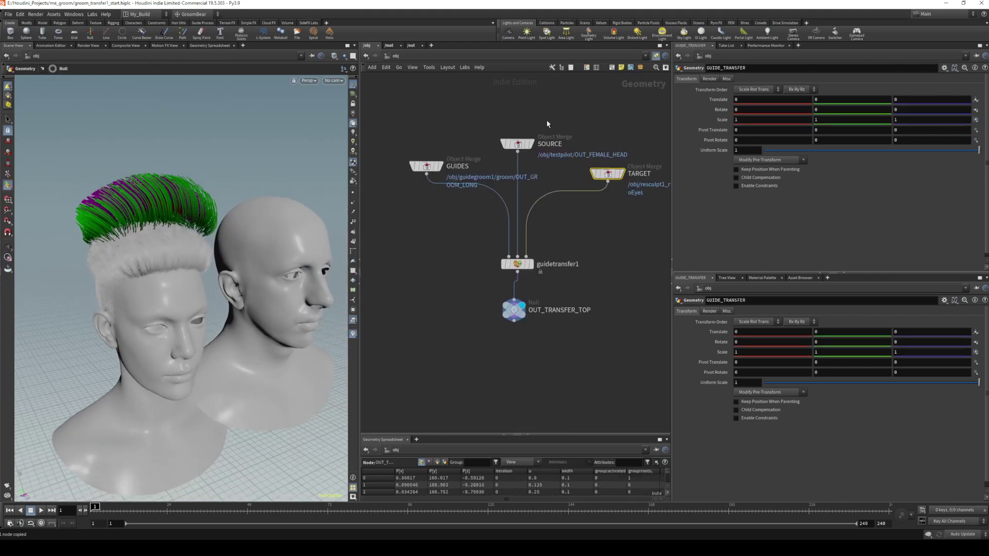
click(535, 143)
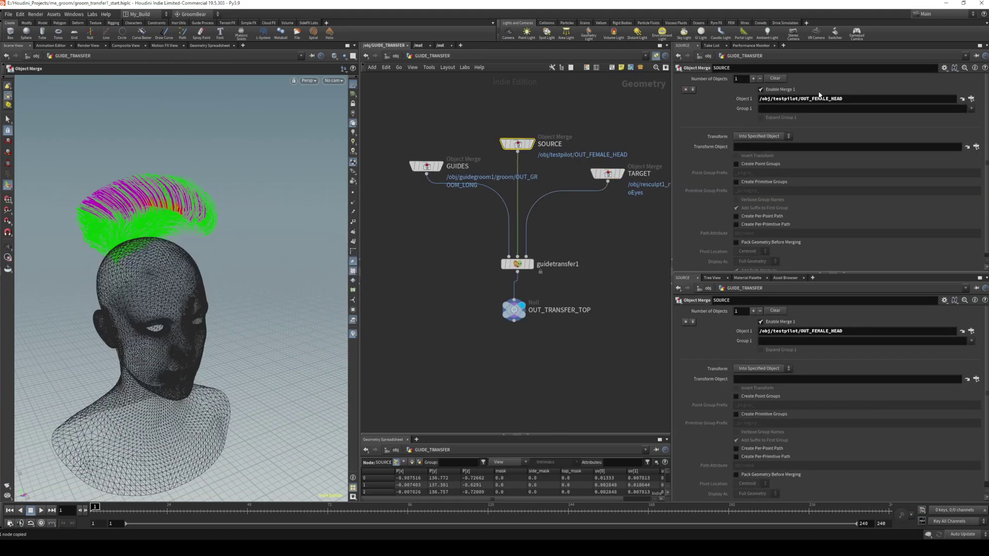
click(390, 57)
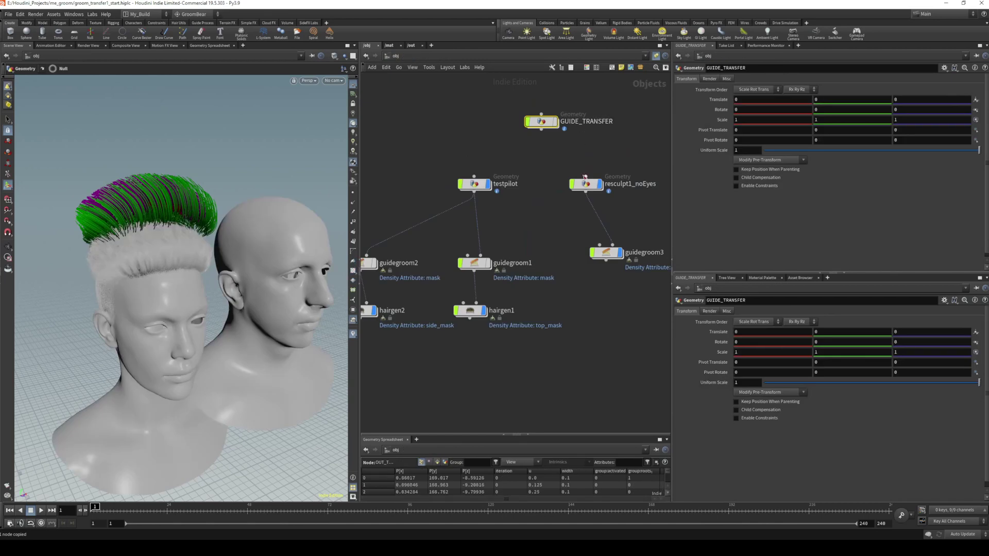
- Point the TARGET object merge in GUIDE_TRANSFER to /obj/resculpt1_noEyes/OUT_MALE_SKIN using that null's copied reference, and reselect OUT_TRANSFER_TOP
middle_drag(586, 178, 536, 188)
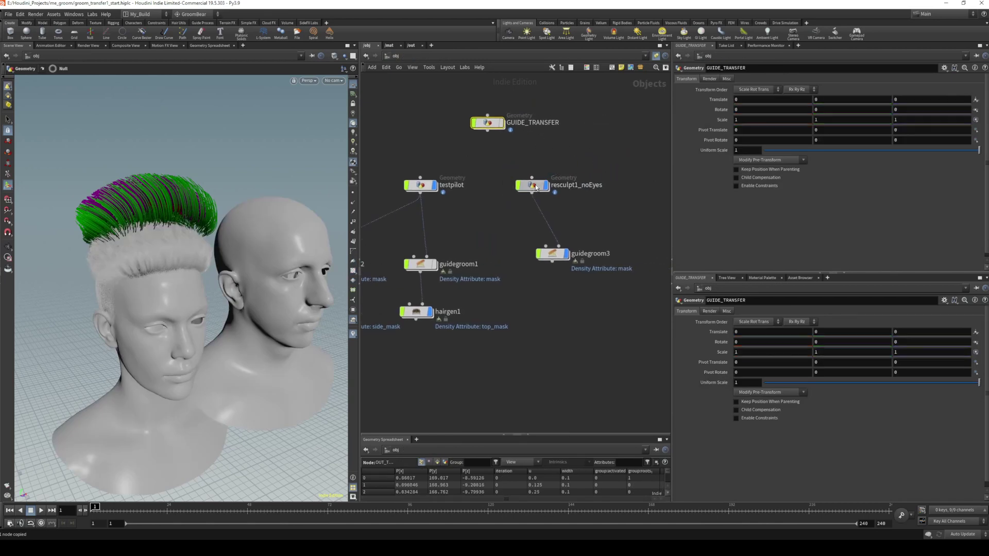
double_click(536, 188)
click(511, 345)
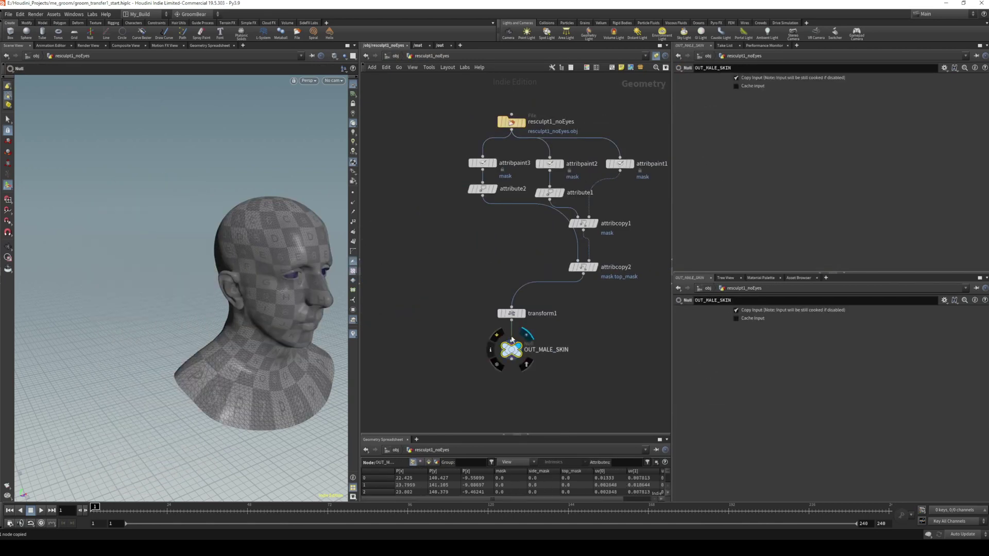
click(762, 68)
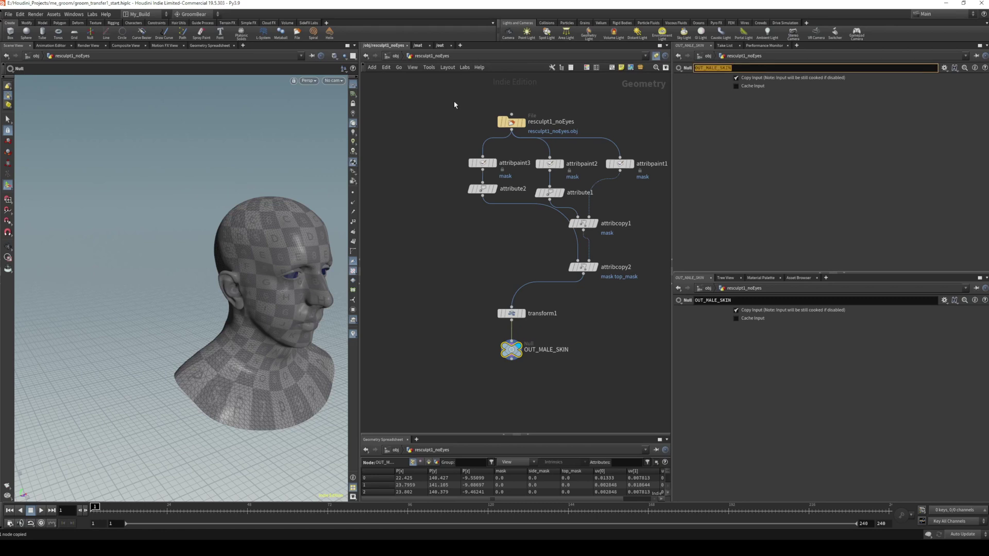
click(396, 55)
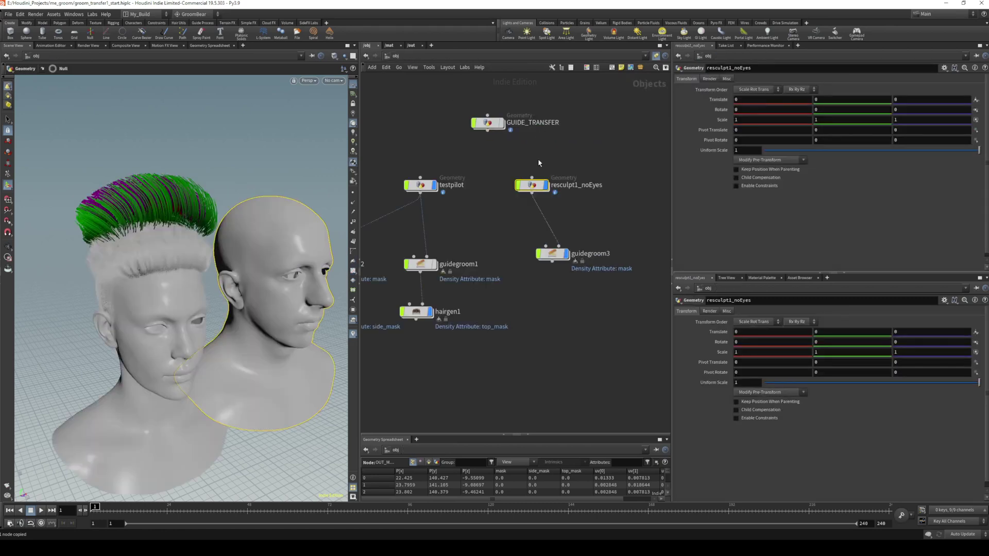
double_click(491, 128)
click(608, 174)
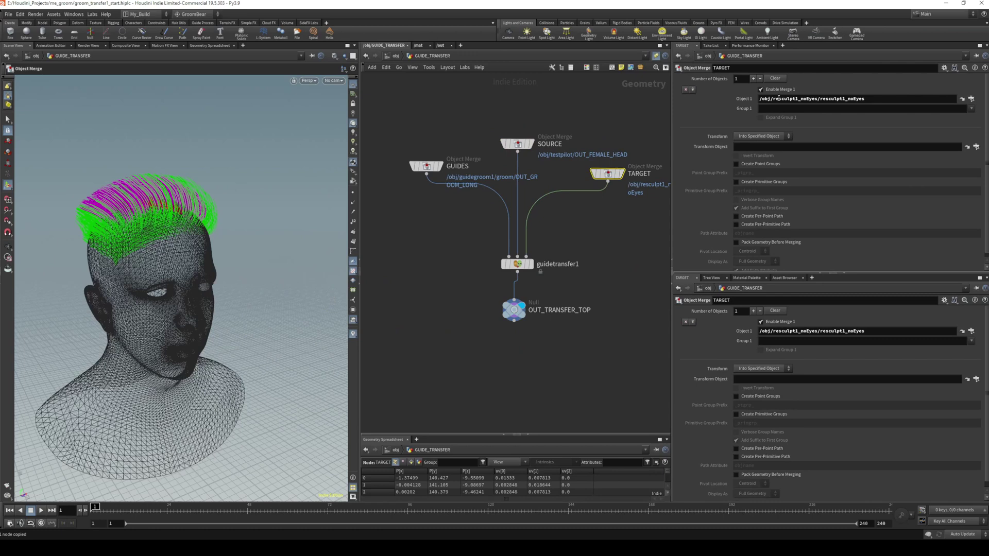
triple_click(899, 102)
key(ctrl+v)
click(514, 310)
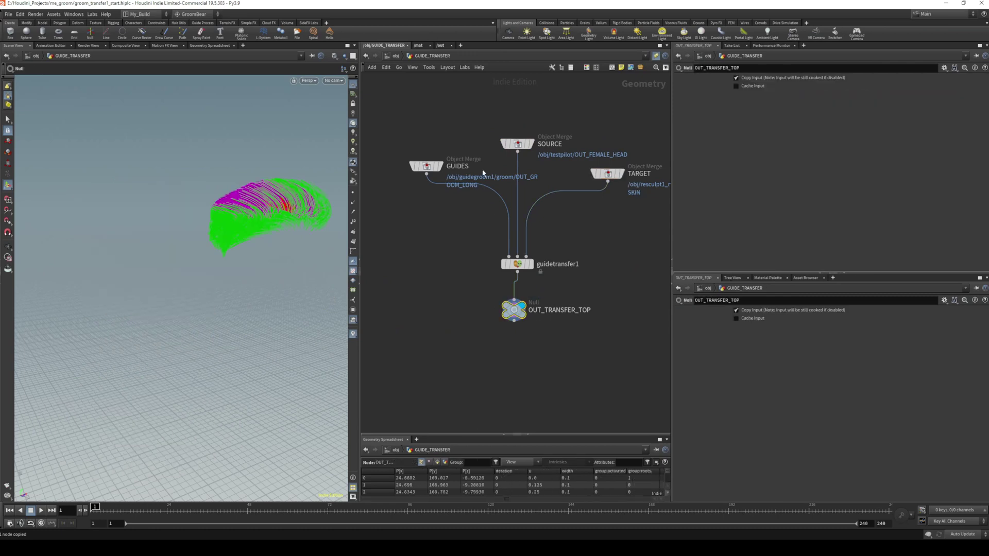
- Return to object level and examine how the transferred guides sit on the resculpted head beside the testpilot head
click(395, 57)
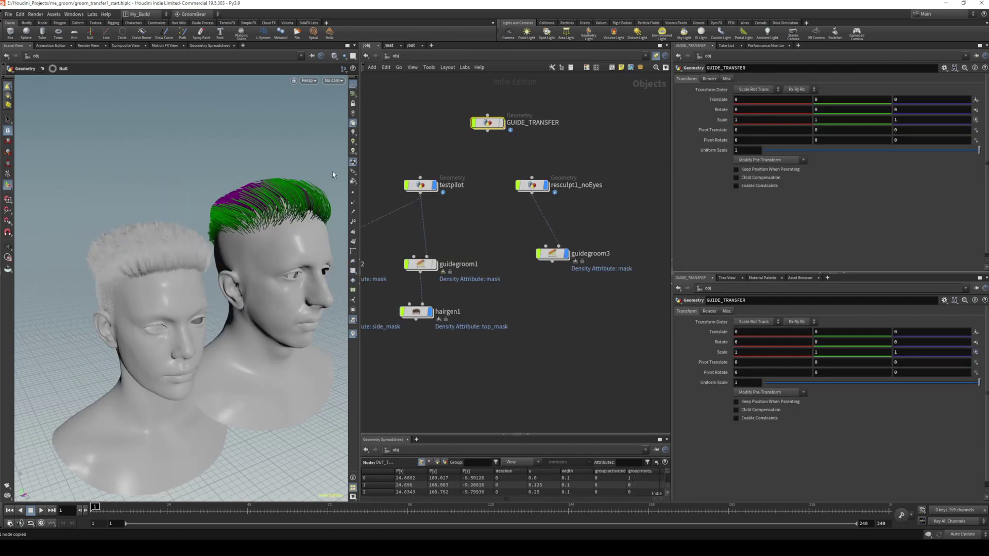
mouse_move(293, 239)
alt+mouse_down()
mouse_move(286, 273)
mouse_move(291, 240)
alt+mouse_up()
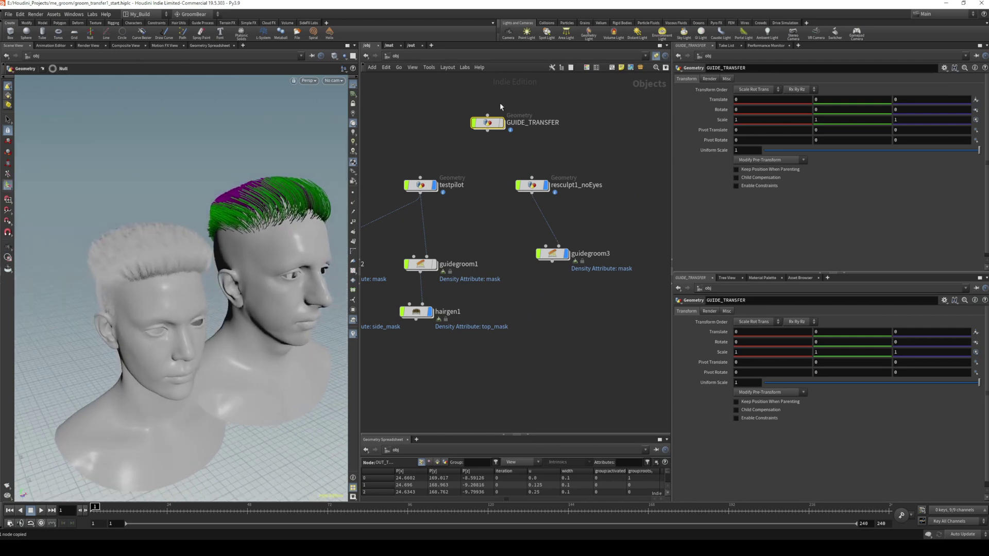
alt+drag(130, 294, 205, 267)
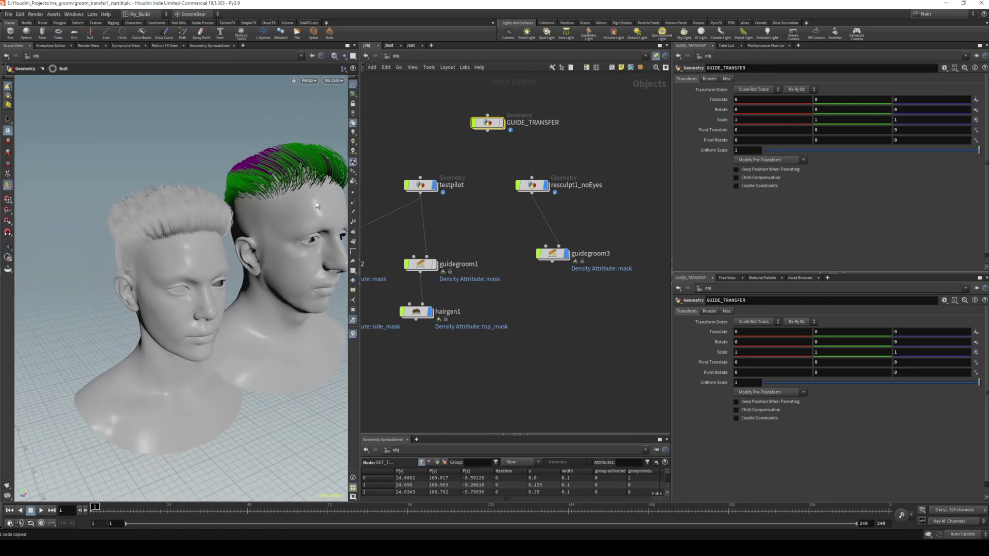
alt+drag(316, 205, 170, 227)
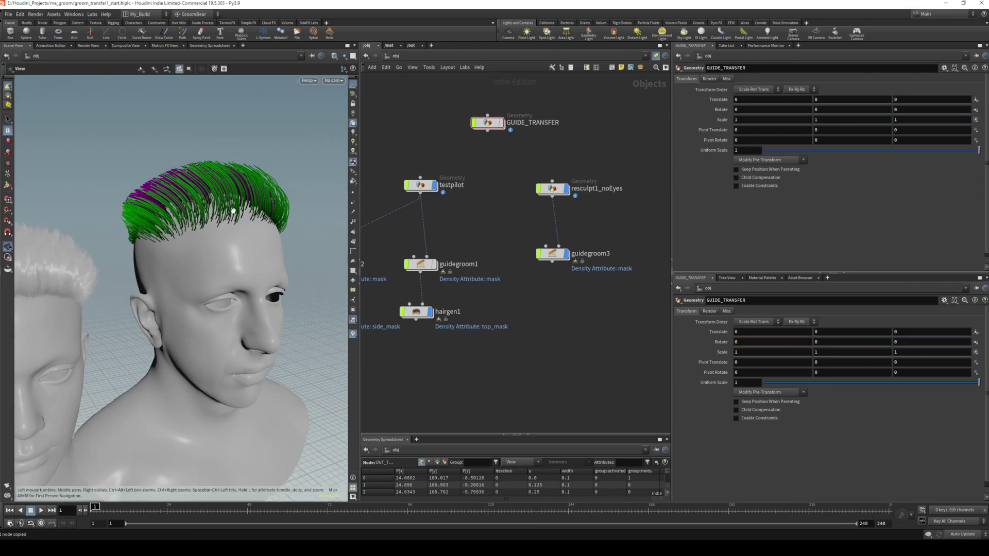
alt+drag(135, 232, 335, 270)
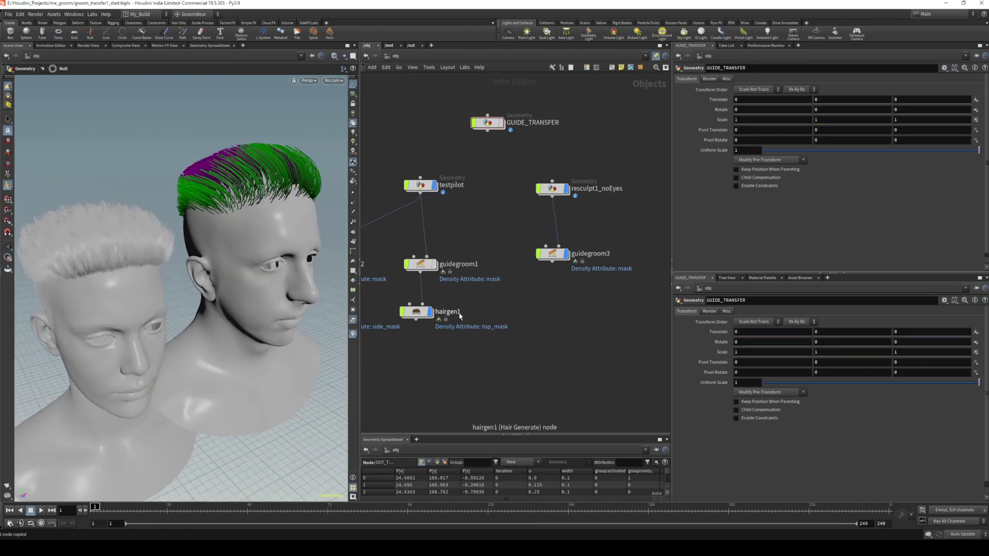
- Duplicate the hairgen1 node and place the copy beneath guidegroom3
middle_drag(461, 316, 497, 320)
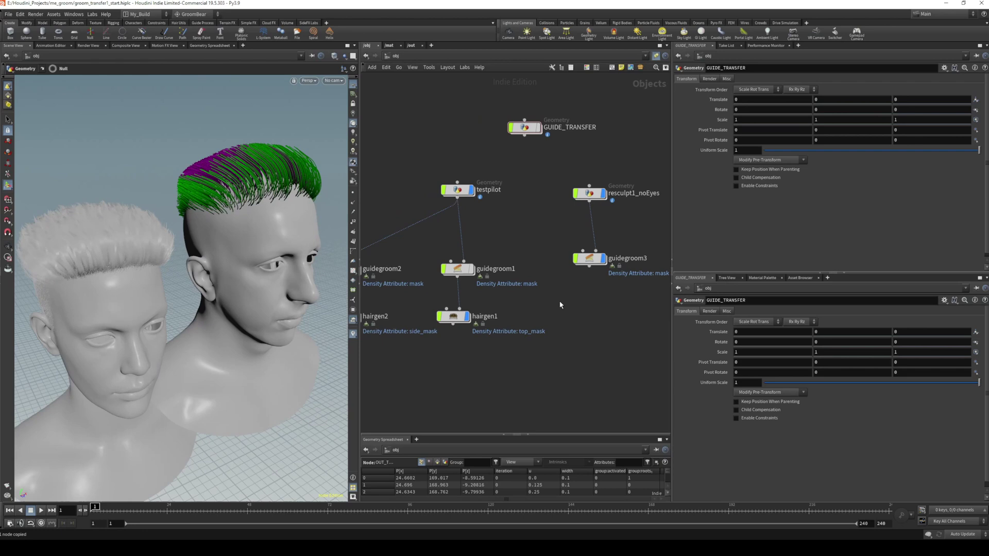
click(448, 318)
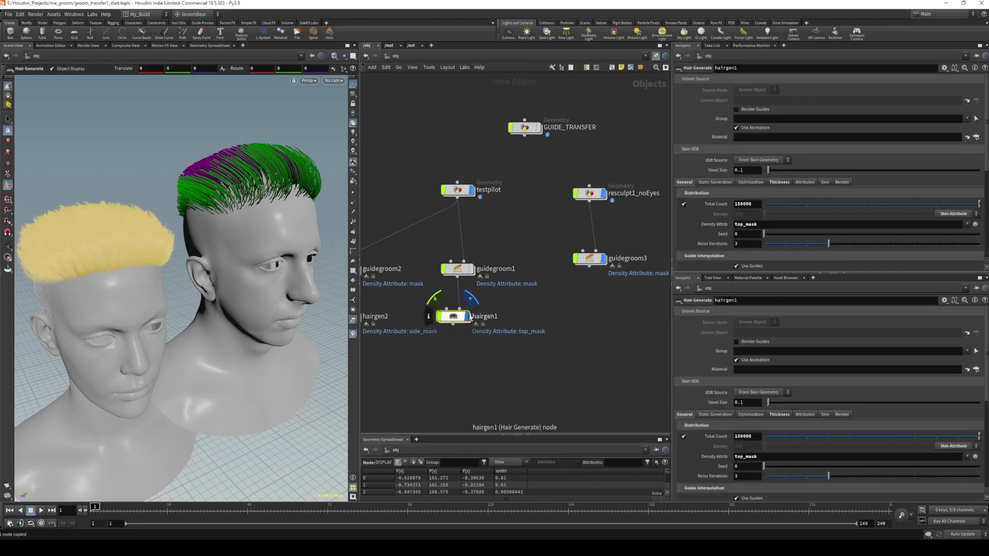
click(598, 312)
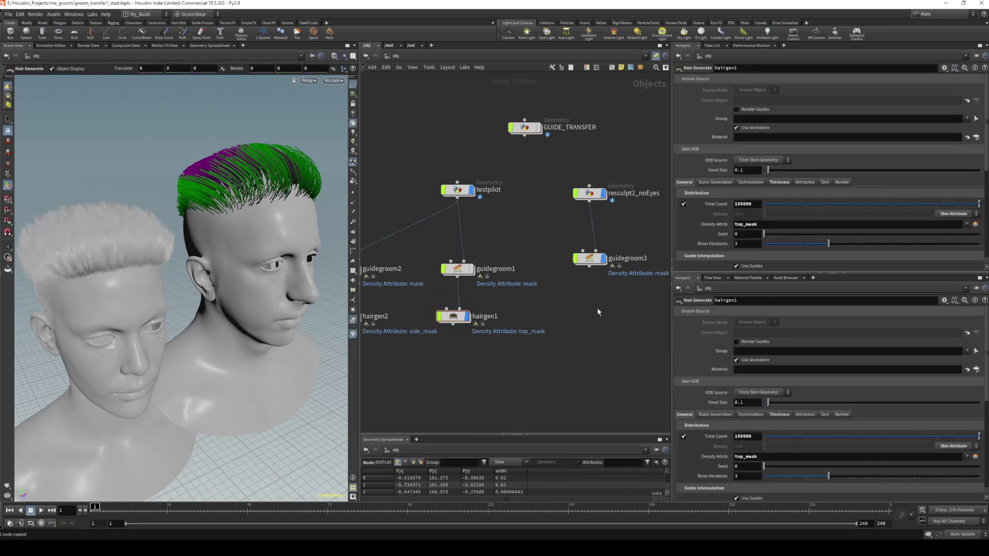
key(ctrl+v)
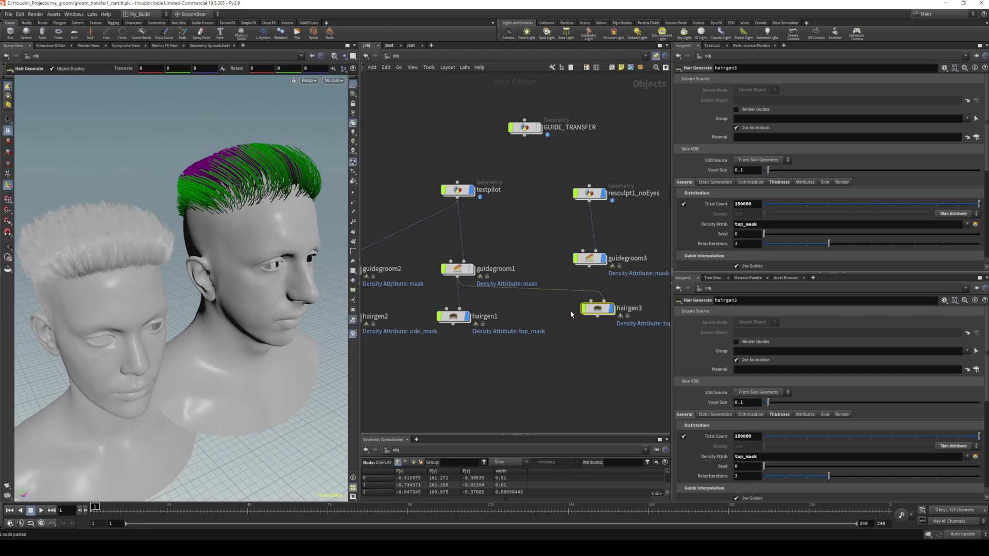
- Cut hairgen3's connection to guidegroom1 and wire guidegroom3's output into hairgen3 instead
key(y)
drag(572, 276, 578, 302)
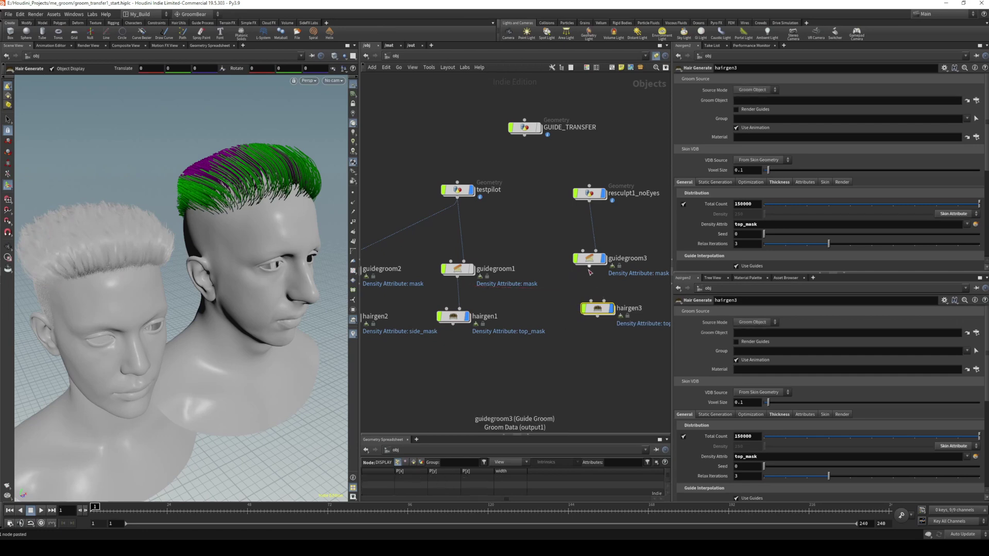
drag(590, 266, 611, 309)
click(606, 260)
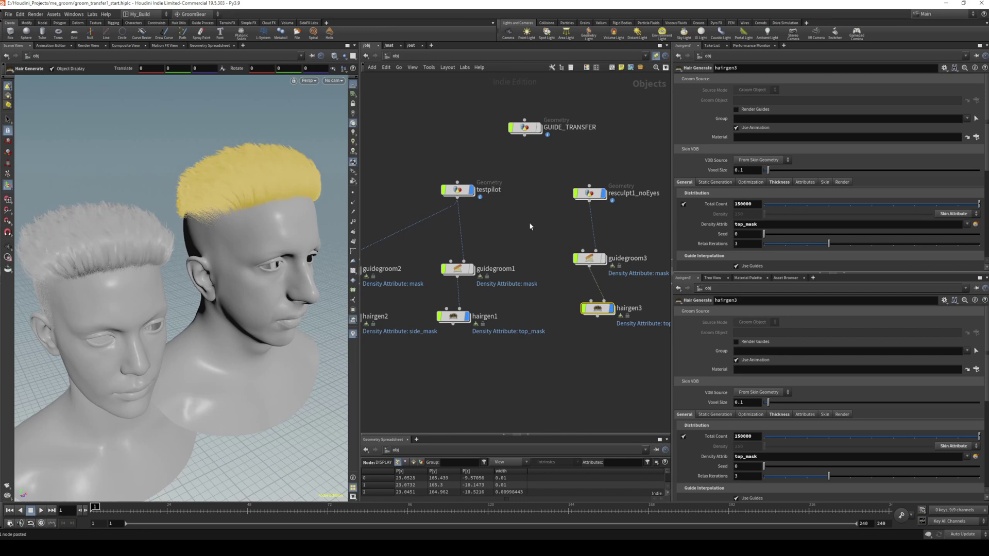
- Inspect the hair generated on the resculpted head from the front and side, comparing it with the testpilot's hair
key(Escape)
drag(289, 190, 302, 246)
key(Return)
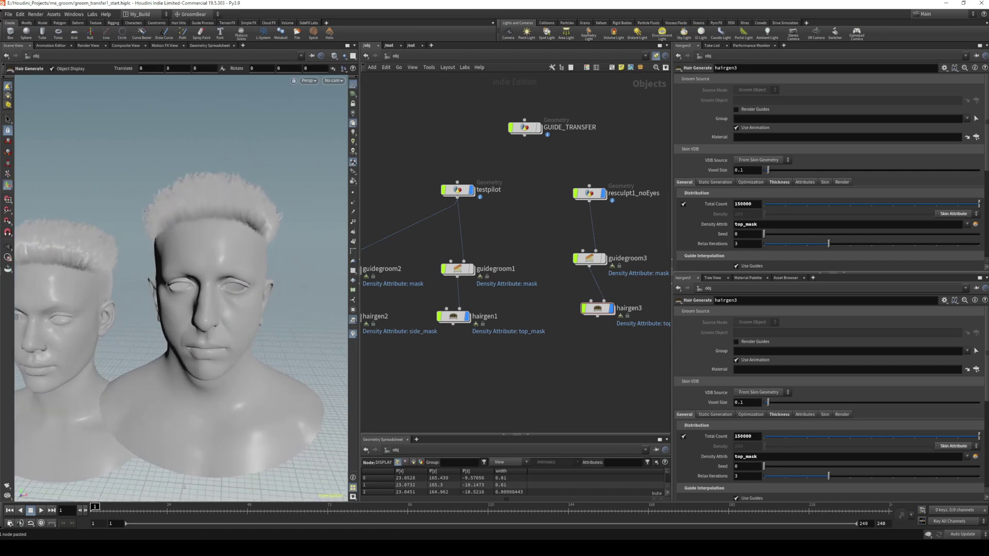
scroll(535, 313, down, 3)
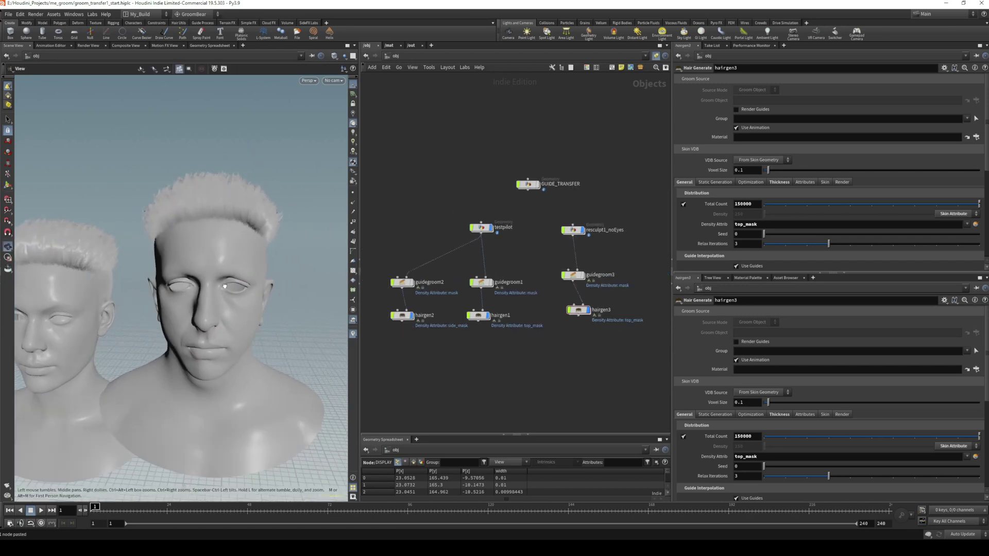
drag(274, 324, 214, 258)
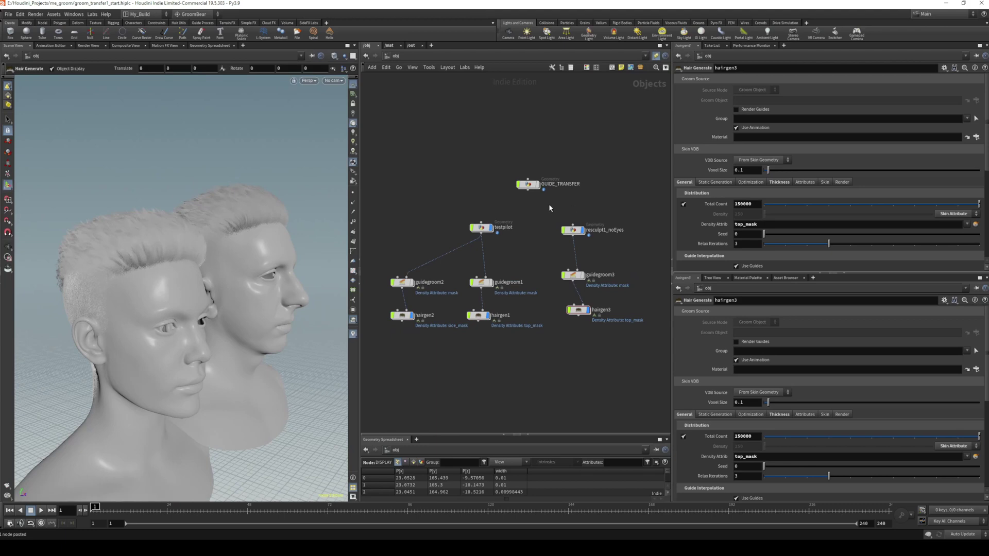
middle_drag(549, 202, 534, 208)
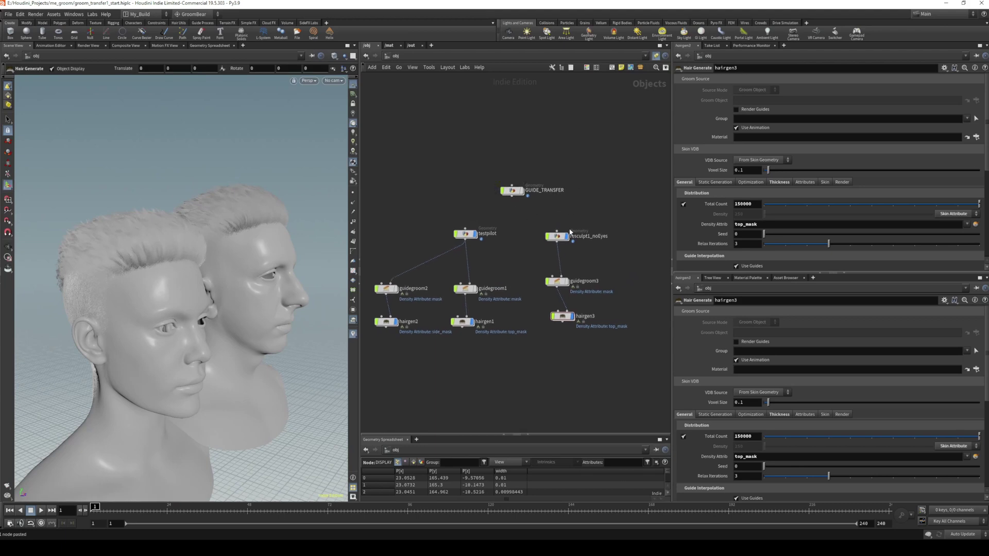
- Display attribpaint3 inside resculpt1_noEyes and examine its painted mask around the back and side of the head
double_click(556, 236)
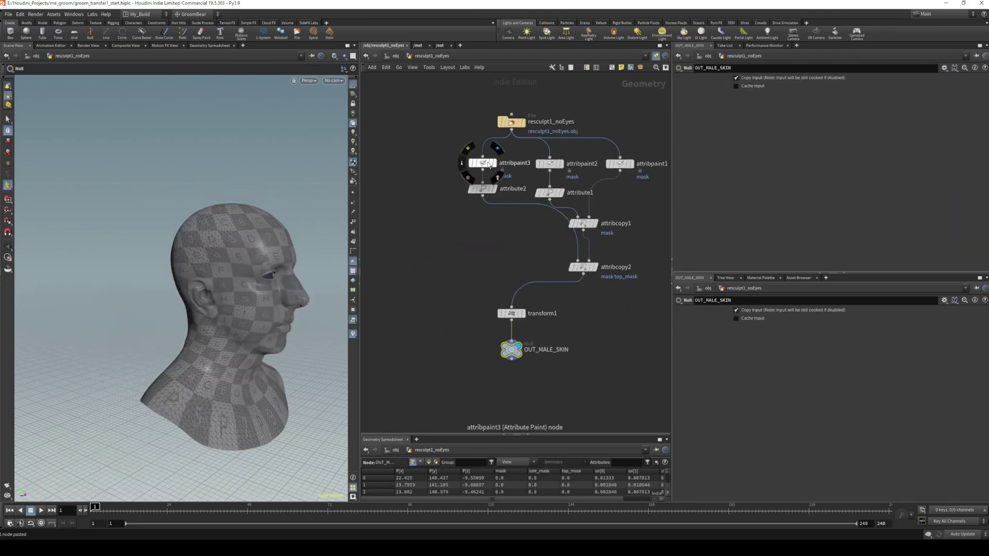
click(497, 149)
click(483, 163)
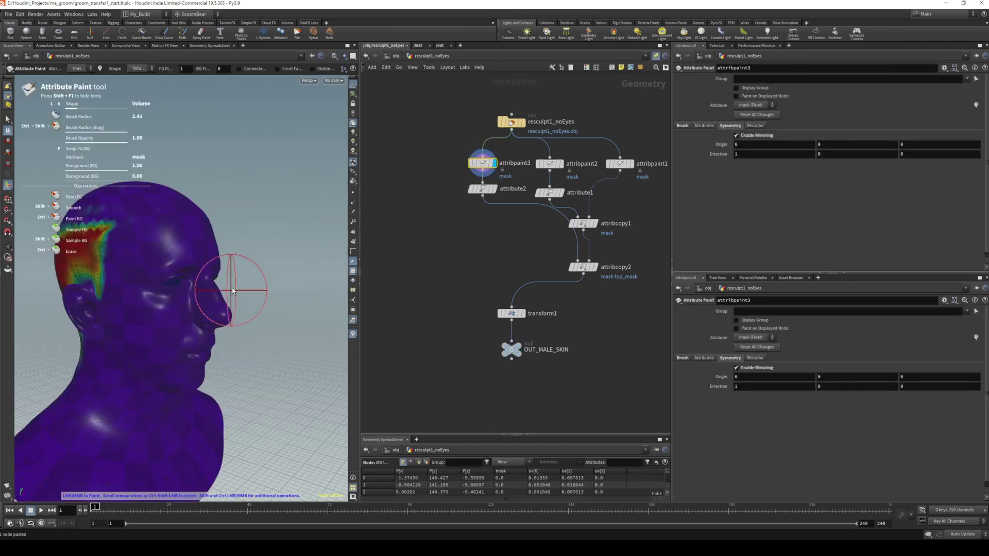
alt+drag(232, 258, 253, 258)
alt+drag(125, 239, 172, 269)
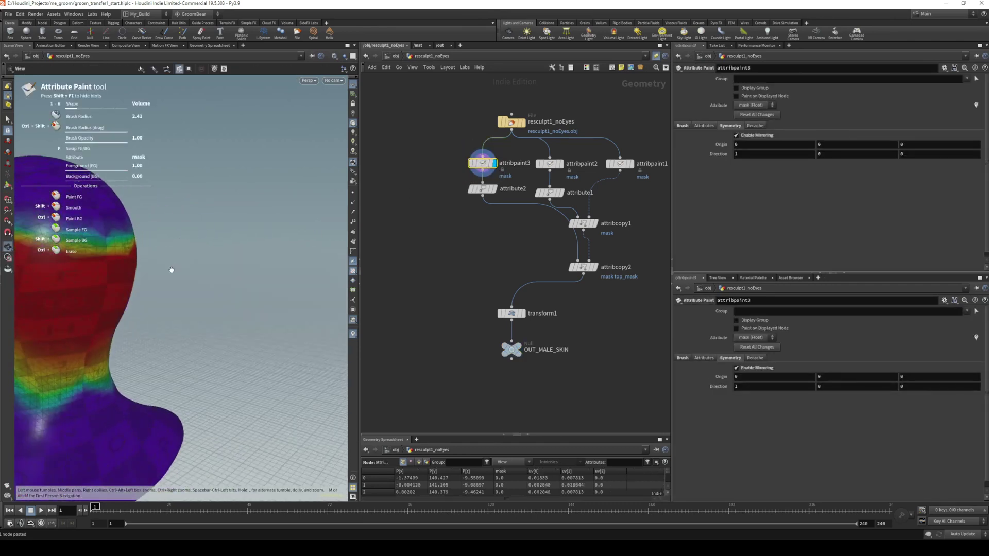
alt+middle_drag(172, 270, 247, 231)
mouse_move(166, 247)
alt+mouse_down()
mouse_move(226, 256)
mouse_move(309, 247)
mouse_move(280, 265)
mouse_move(293, 223)
alt+mouse_up()
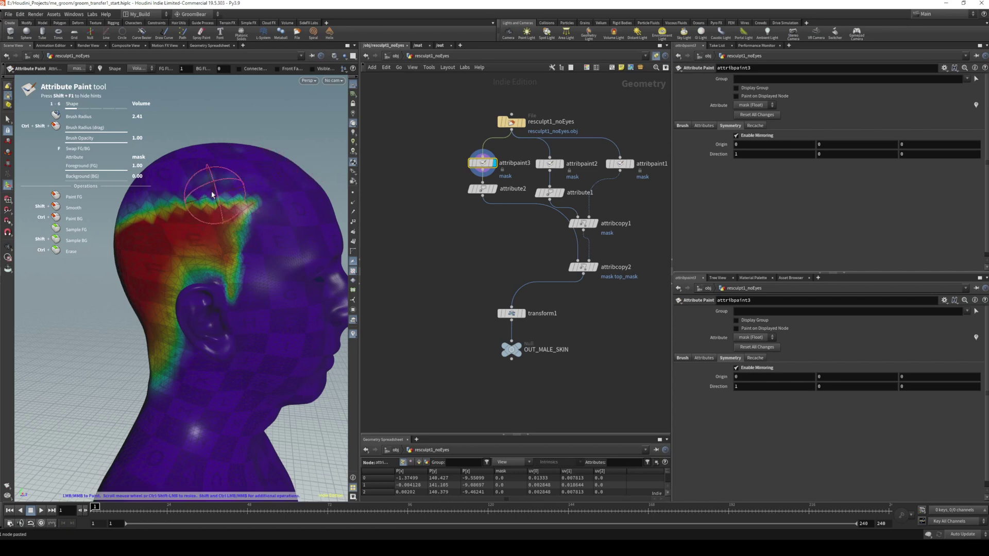
- Restore the display to OUT_MALE_SKIN inside resculpt1_noEyes and view both groomed heads at object level
click(395, 55)
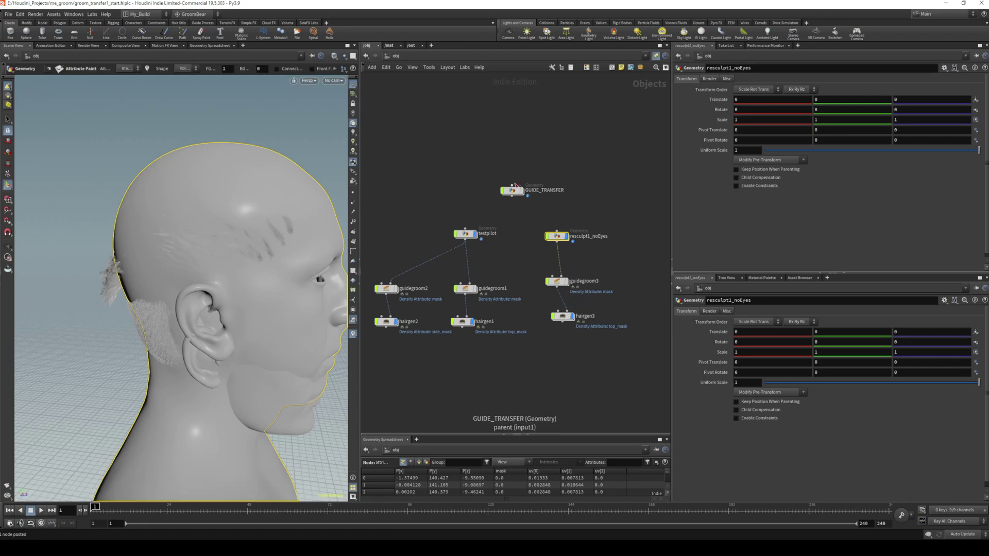
right_click(298, 205)
click(221, 217)
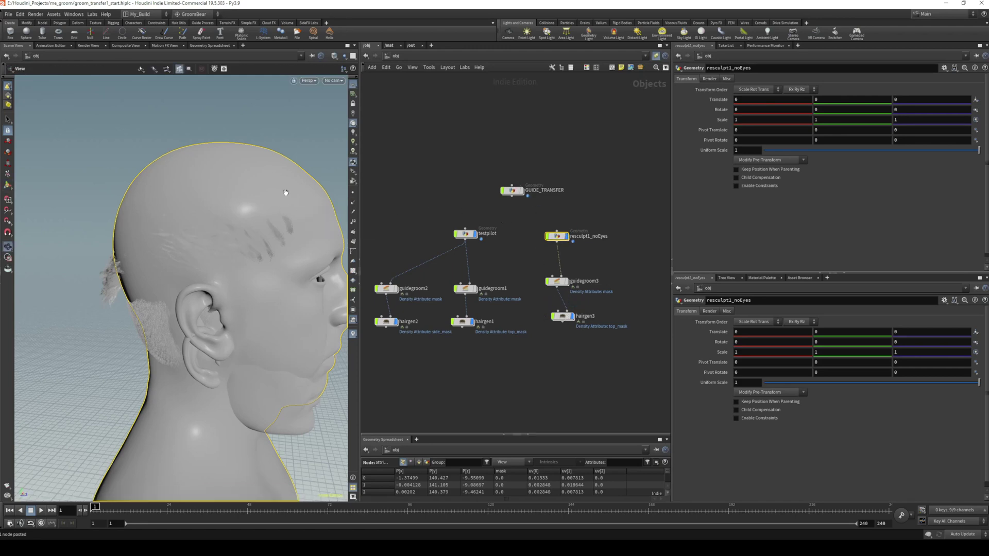
alt+drag(285, 192, 221, 206)
alt+middle_drag(222, 206, 150, 190)
double_click(562, 236)
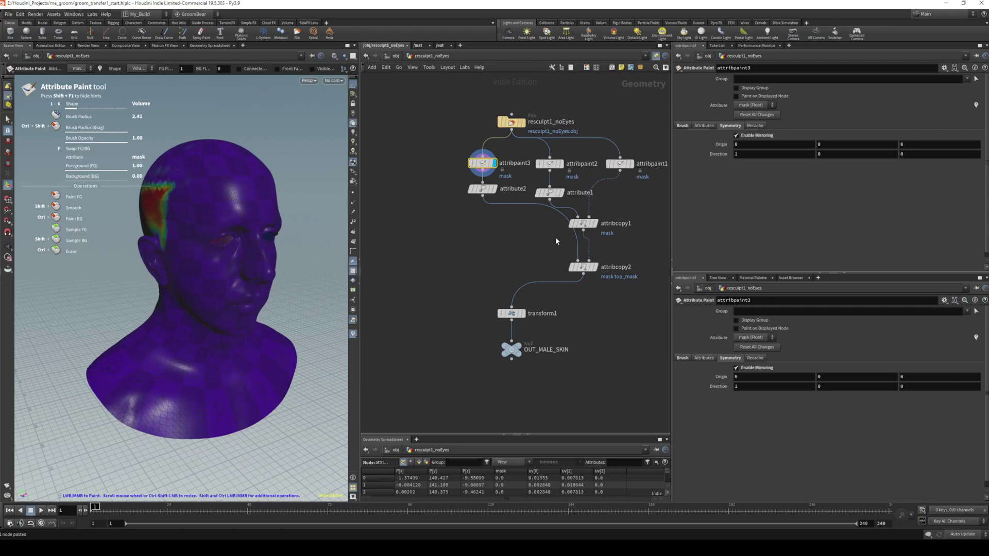
click(521, 351)
click(396, 55)
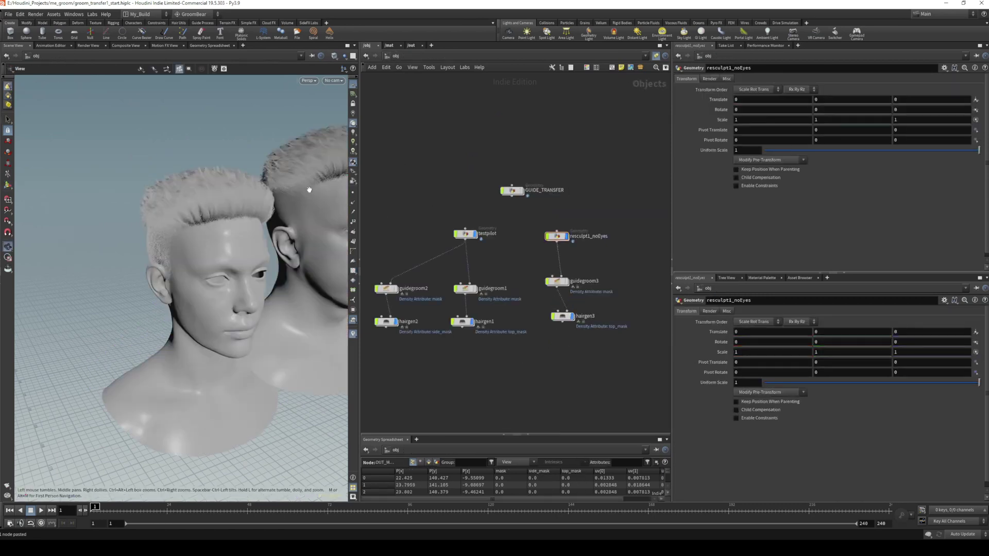
alt+middle_drag(309, 191, 175, 210)
drag(175, 209, 223, 226)
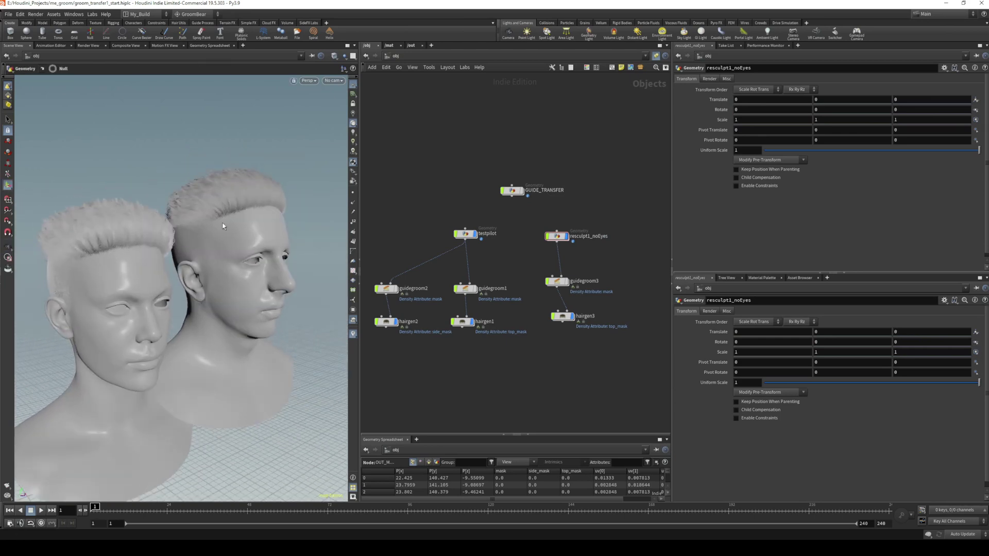